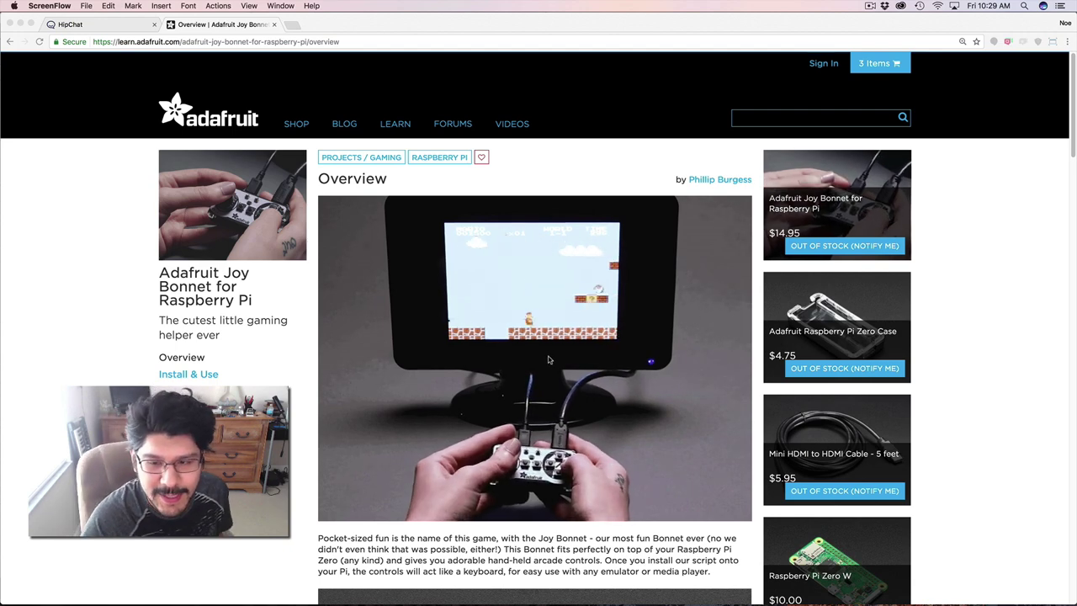
Look through the Joy Bonnet guide's overview and open its Downloads page
scroll(548, 359, "down", 5)
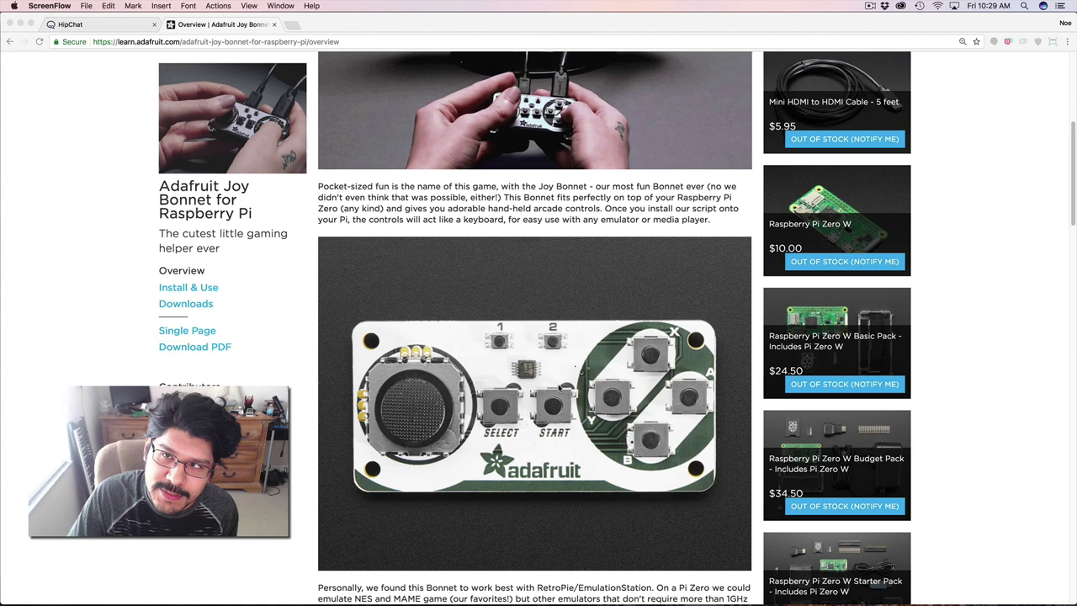
scroll(529, 284, "up", 5)
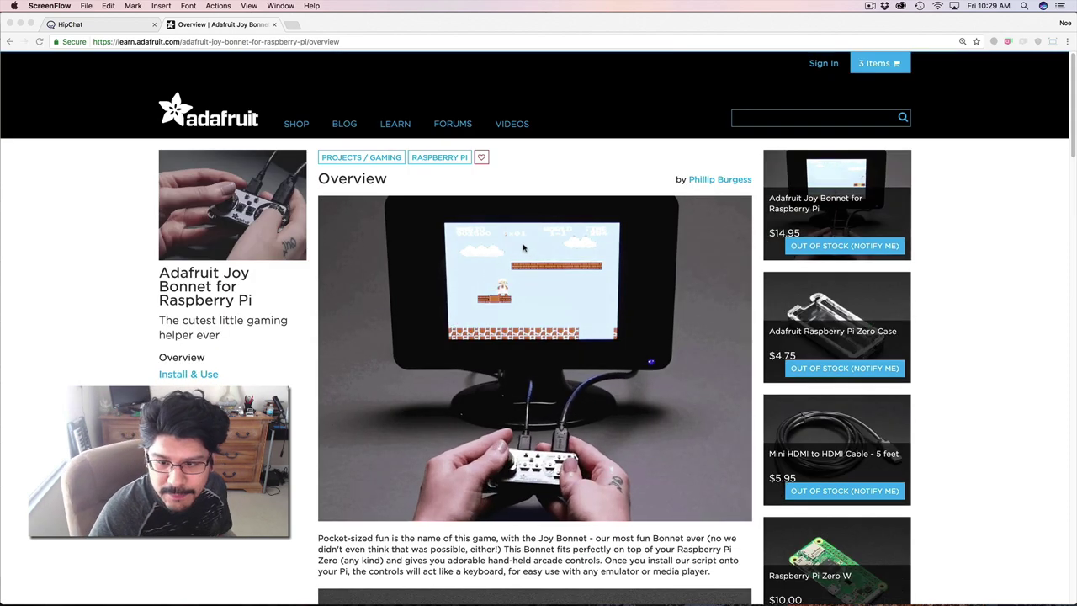
scroll(523, 248, "down", 15)
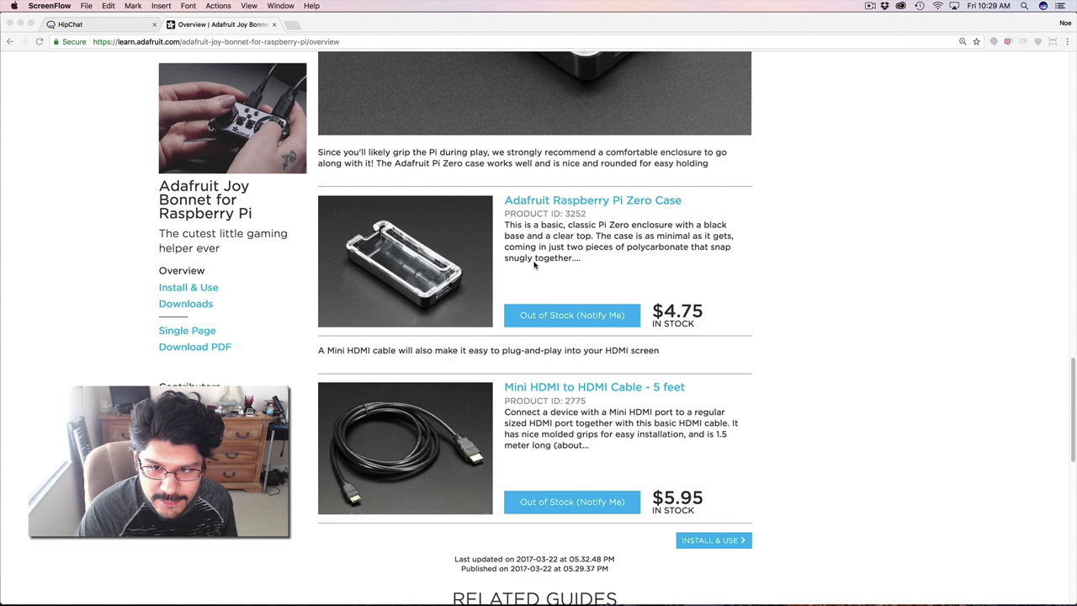
scroll(532, 262, "up", 5)
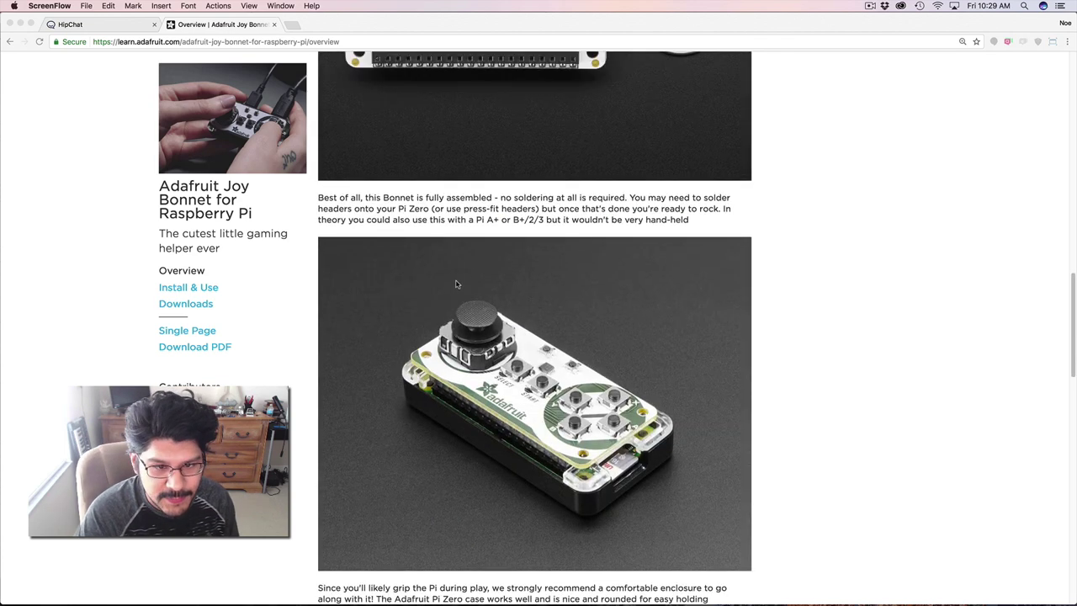
scroll(456, 283, "up", 10)
left_click(186, 390)
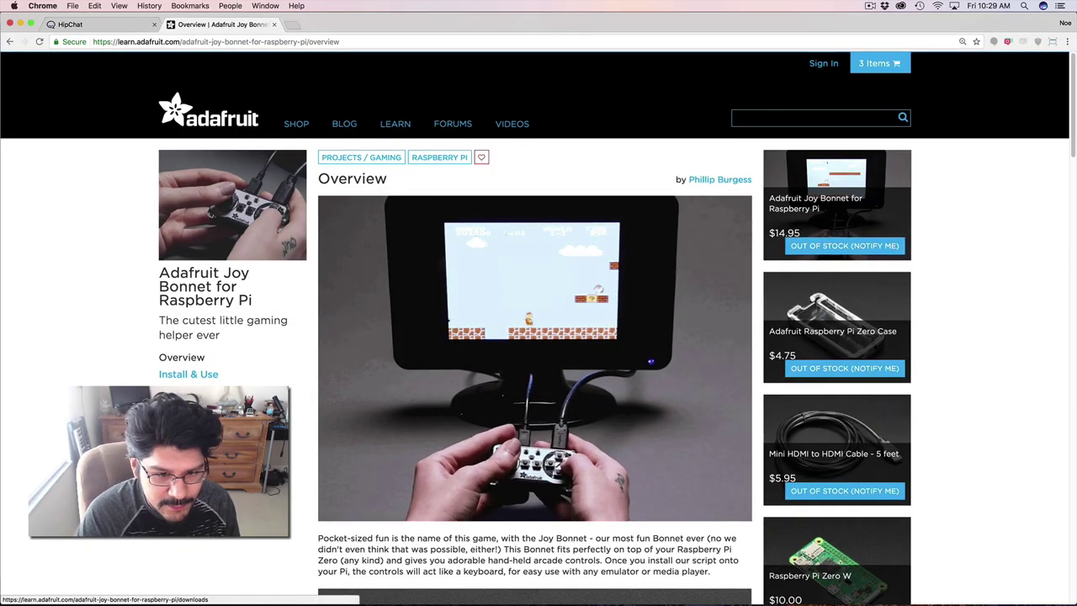
left_click(187, 390)
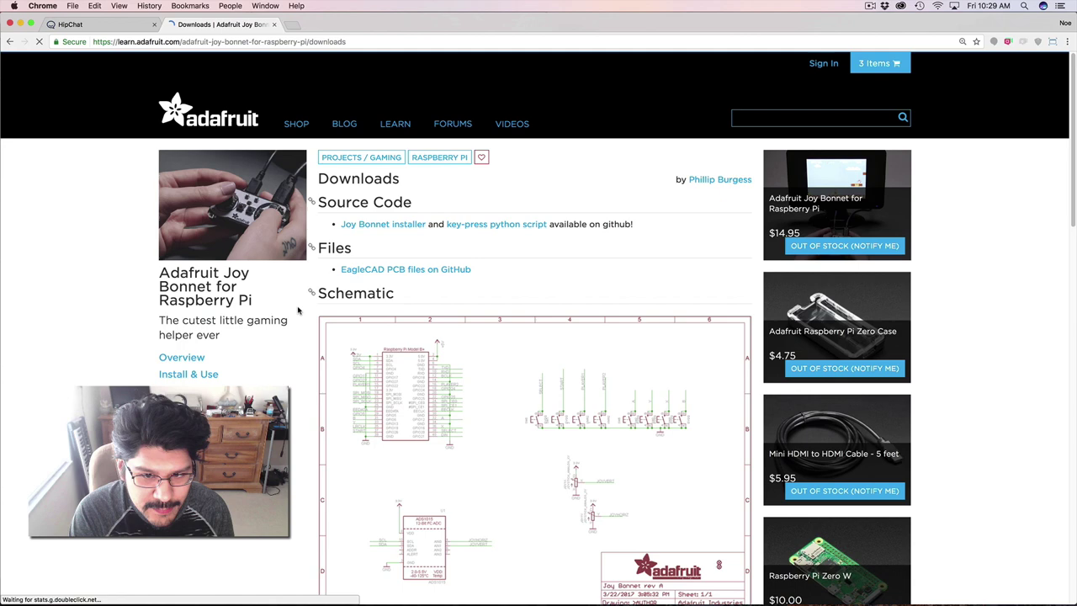
Open the EagleCAD PCB files on GitHub and bring up the repository's ZIP download option
left_click(393, 270)
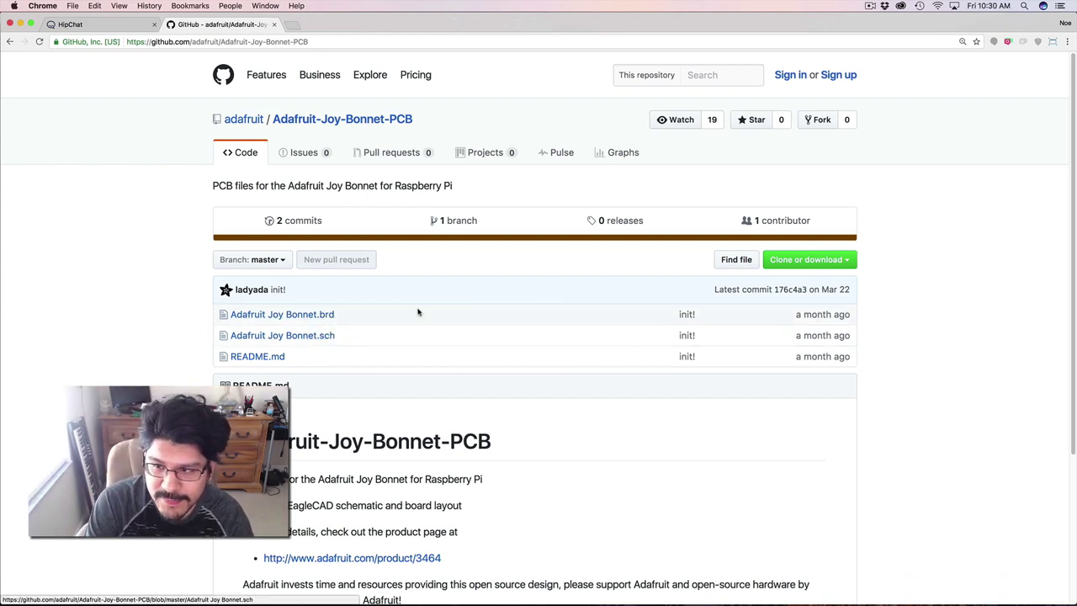
left_click(836, 261)
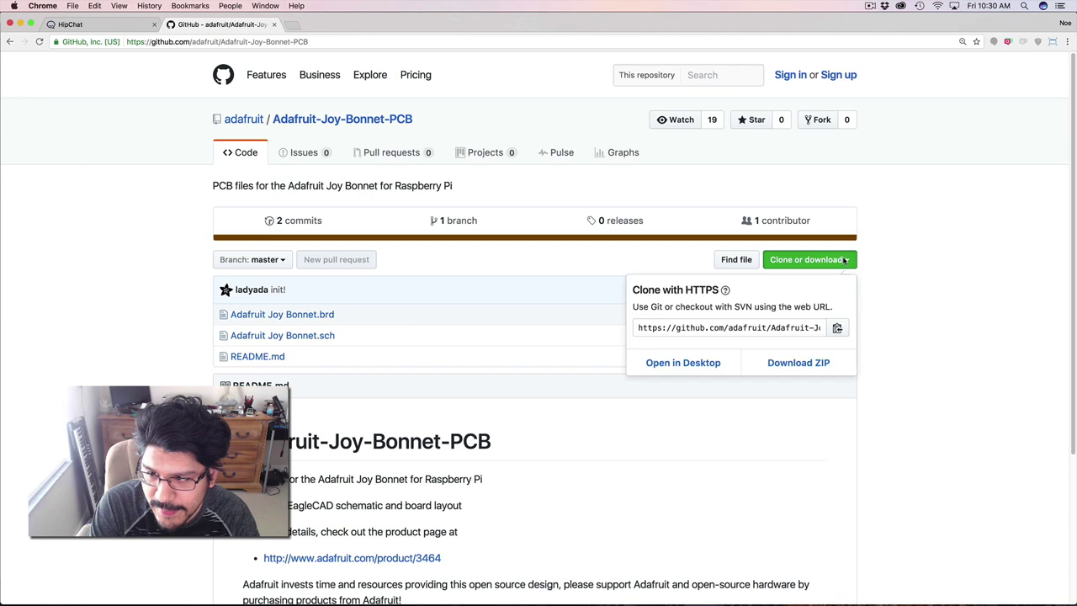
left_click(783, 354)
Switch to Finder, open Adafruit Joy Bonnet.brd from the Adafruit-Joy-Bonnet-PCB-master folder in EAGLE, and maximize the board window
key("super+Tab")
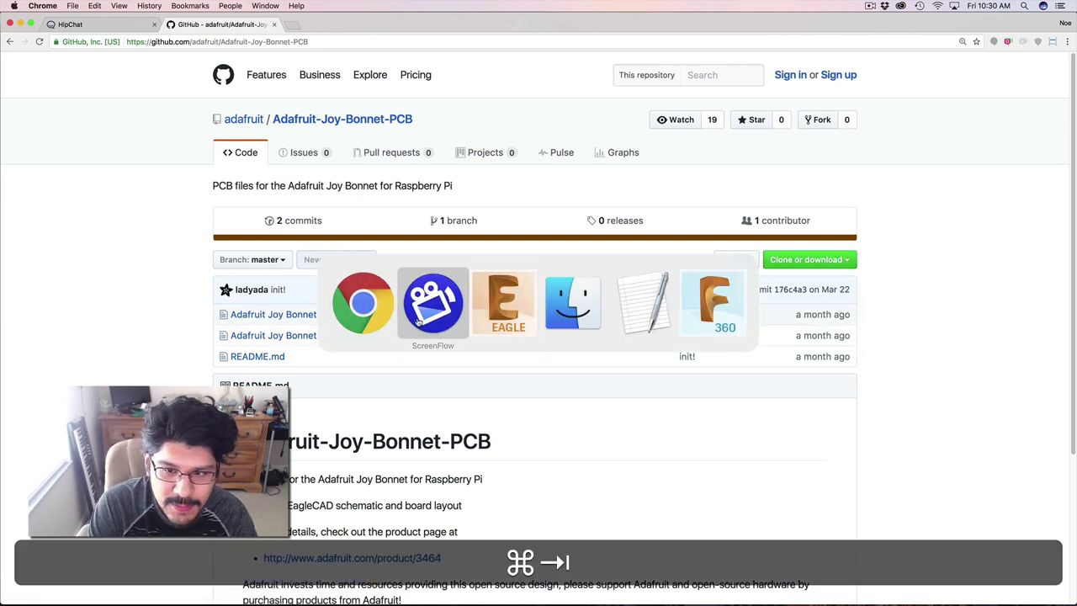
left_click(554, 309)
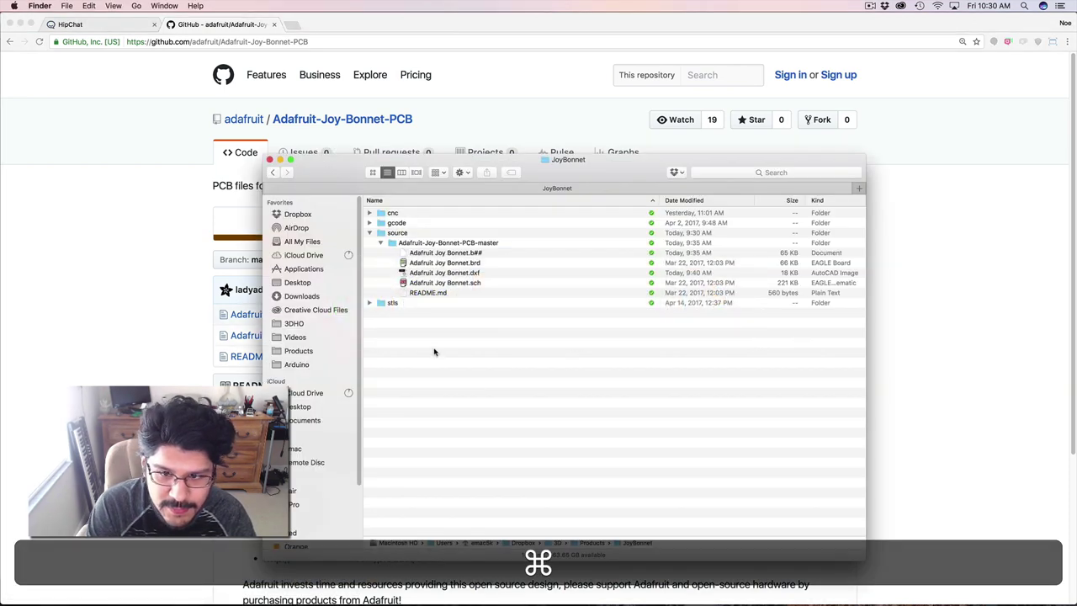
double_click(462, 264)
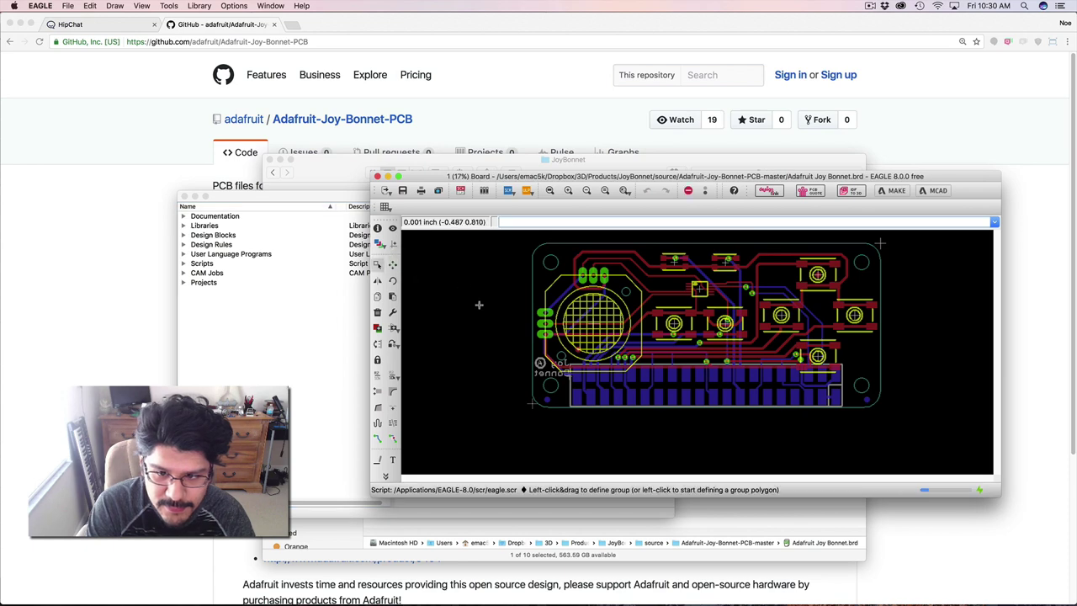
left_click_drag(684, 180, 491, 82)
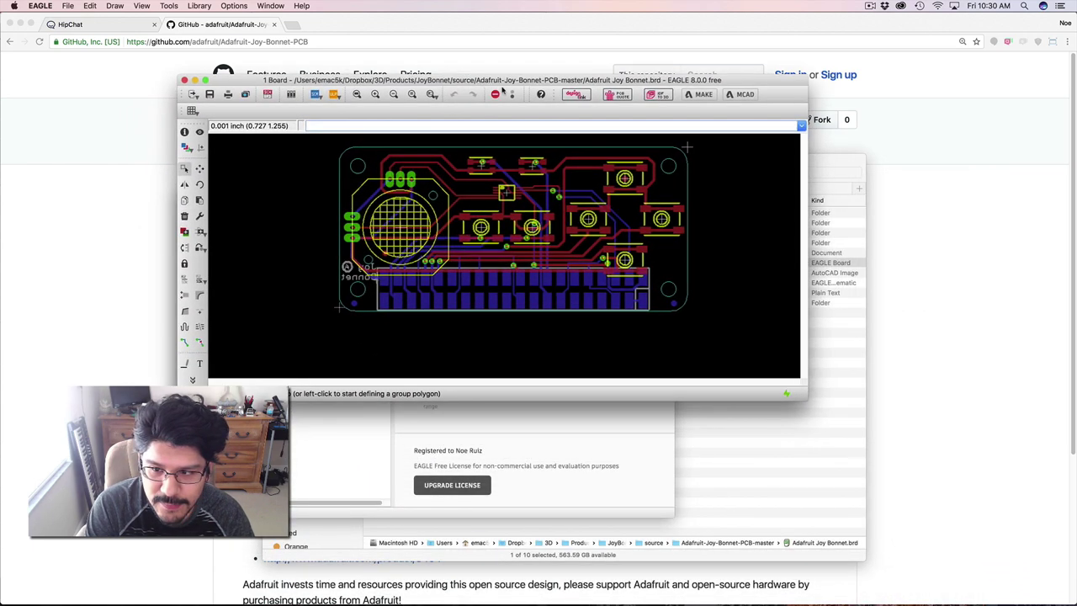
left_click_drag(806, 399, 964, 603)
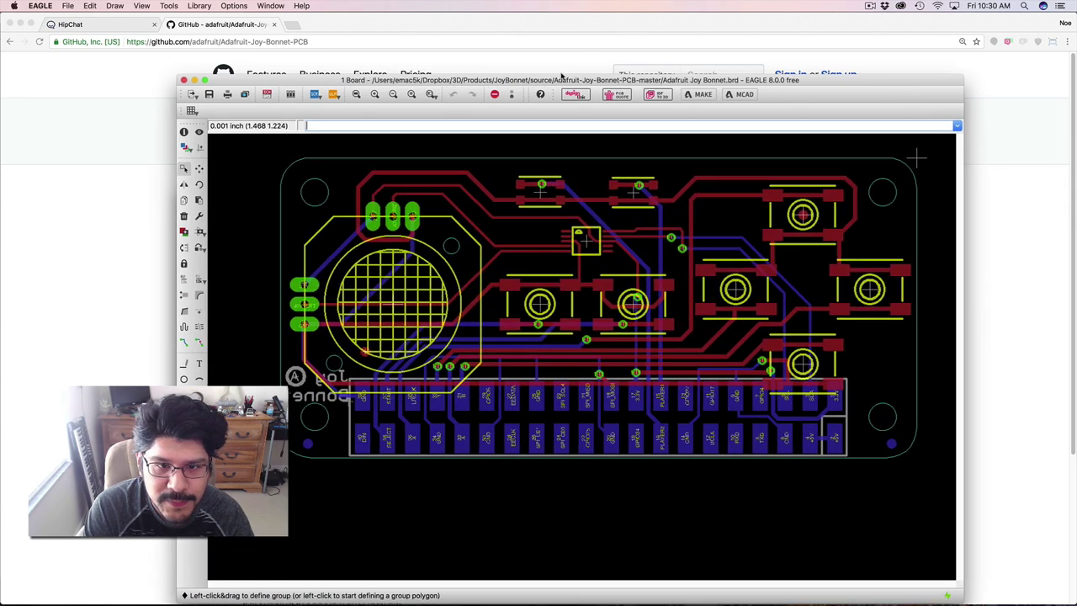
double_click(619, 83)
Examine the full board layout, including the joystick, buttons, mounting holes, header pads and traces
scroll(593, 244, "up", 3)
scroll(592, 235, "down", 3)
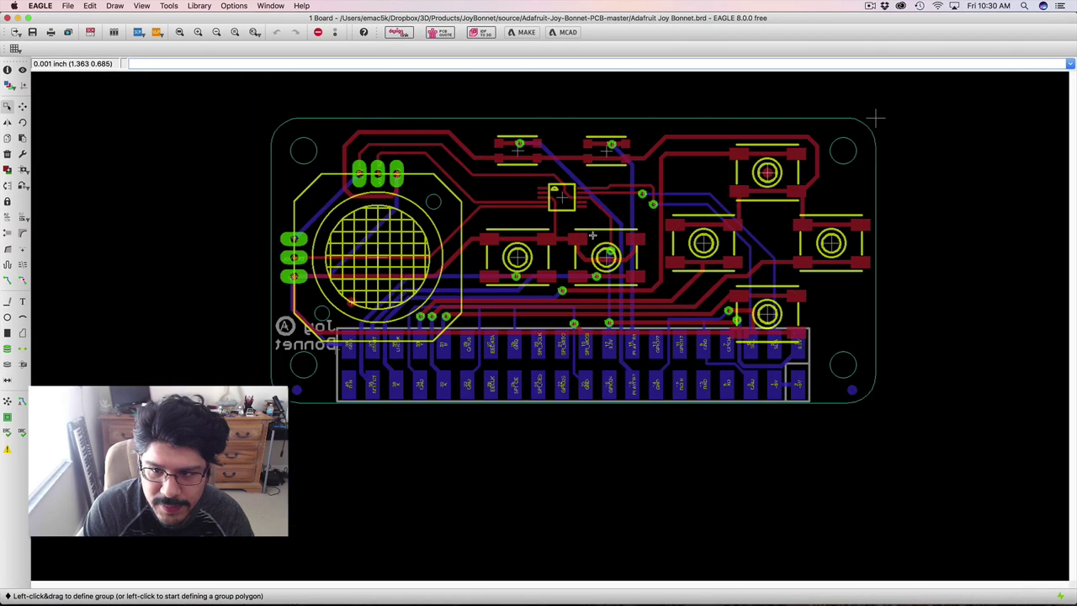
middle_click_drag(593, 236, 567, 327)
scroll(327, 373, "down", 2)
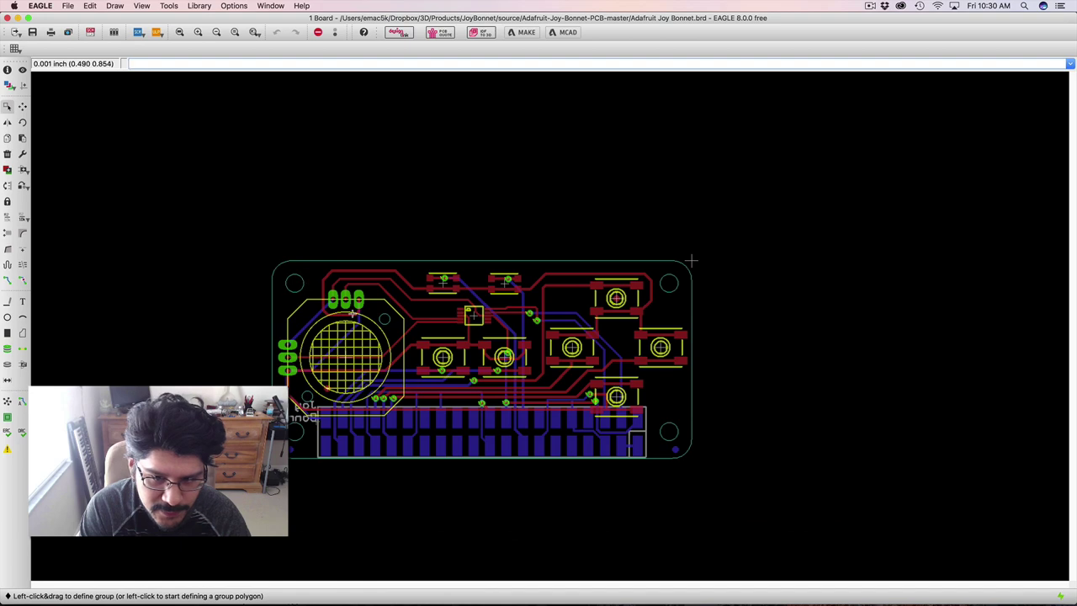
scroll(691, 262, "up", 2)
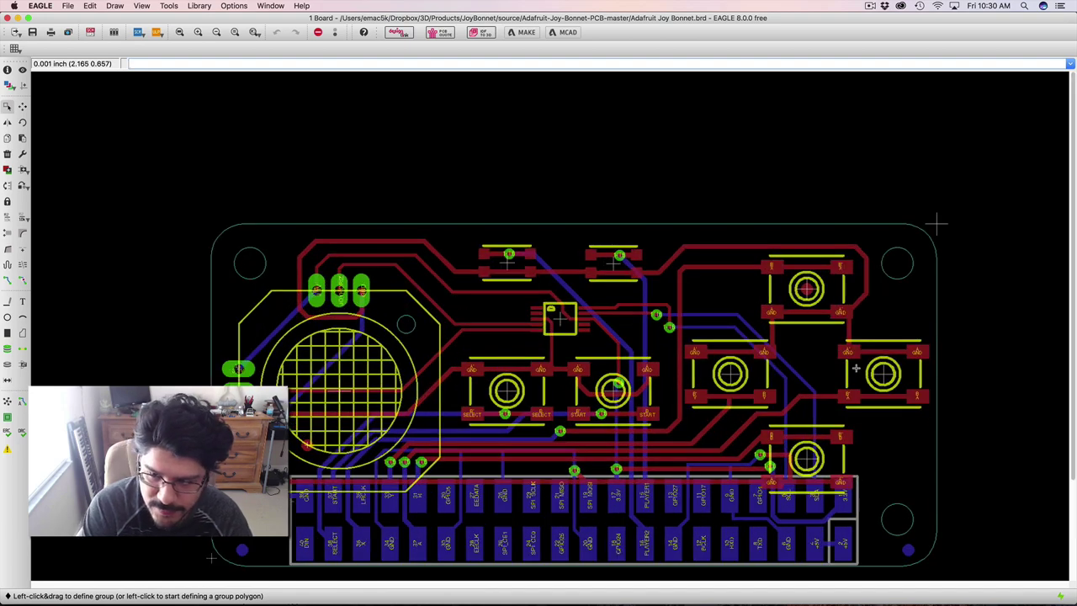
scroll(857, 369, "up", 1)
scroll(434, 400, "down", 3)
middle_click_drag(434, 400, 480, 340)
scroll(481, 341, "up", 2)
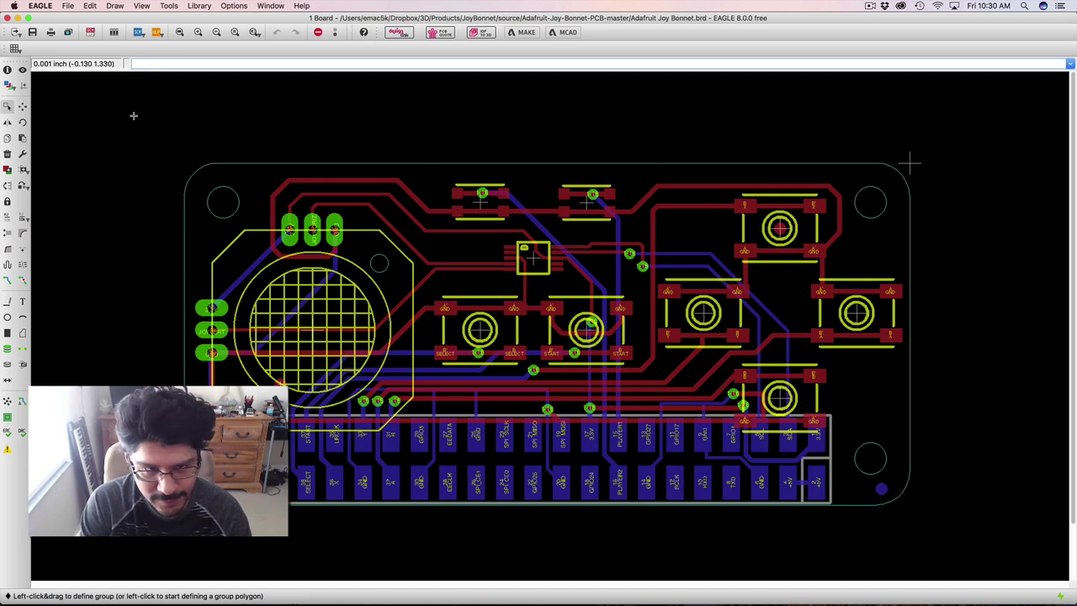
Hide the Top, Bottom, Pads and Vias layers in the board display
left_click(10, 85)
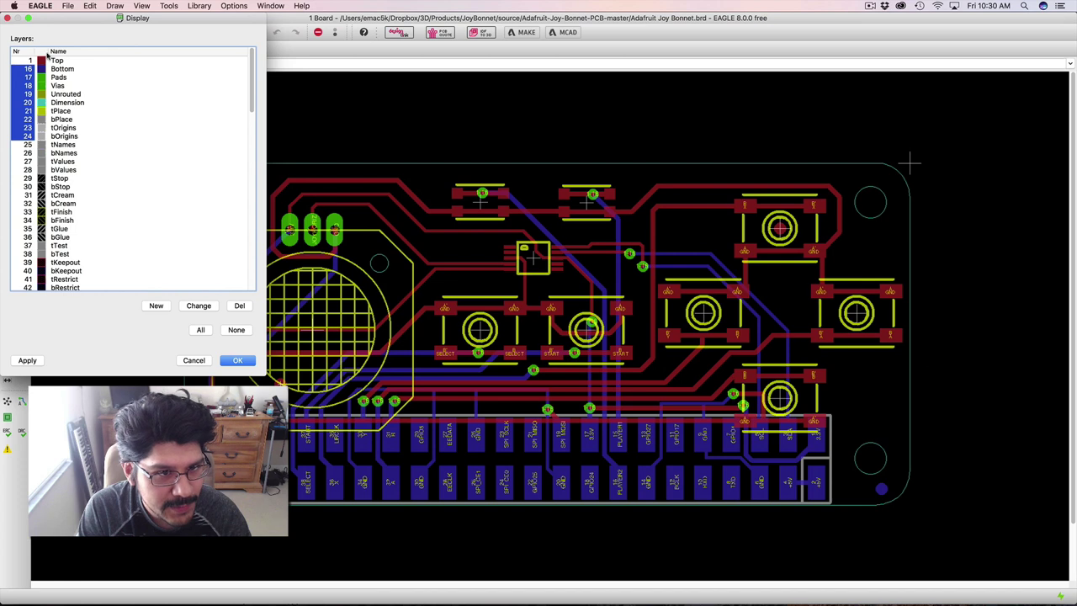
left_click(26, 360)
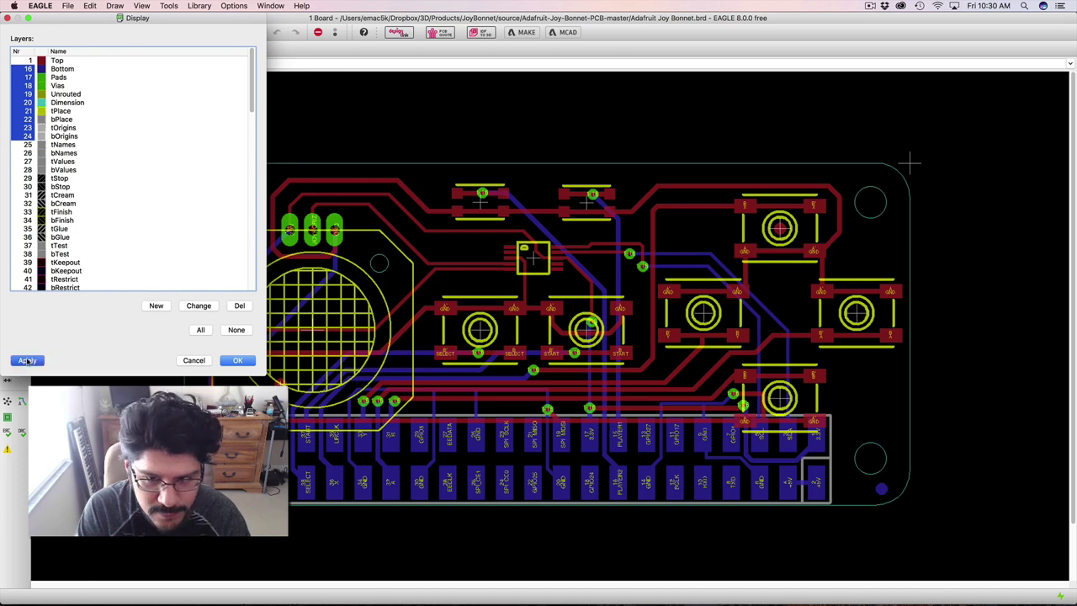
left_click(26, 69)
left_click(29, 362)
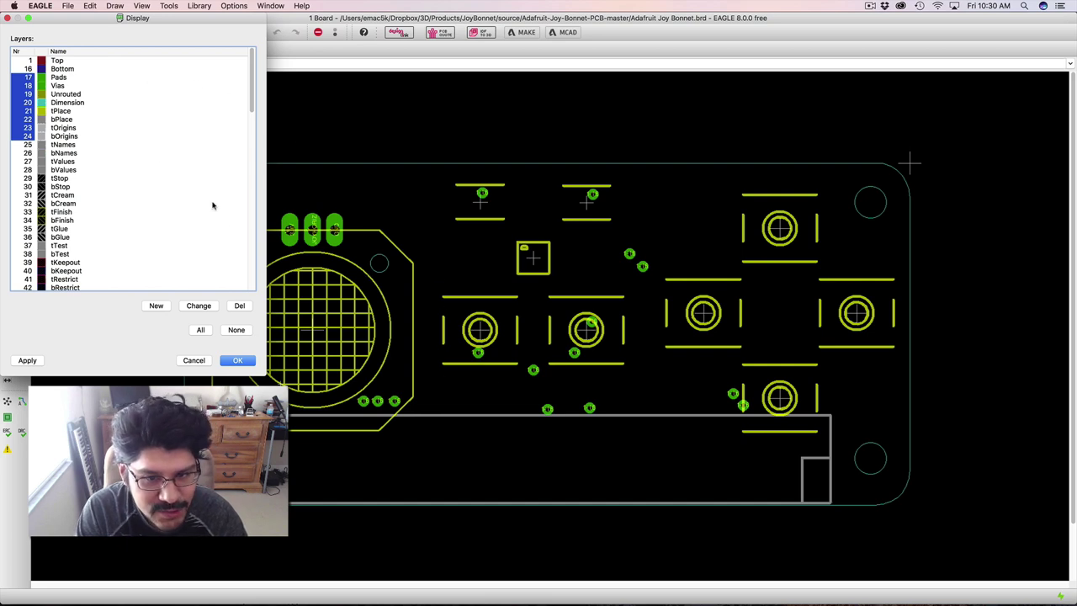
left_click(28, 362)
left_click(28, 85)
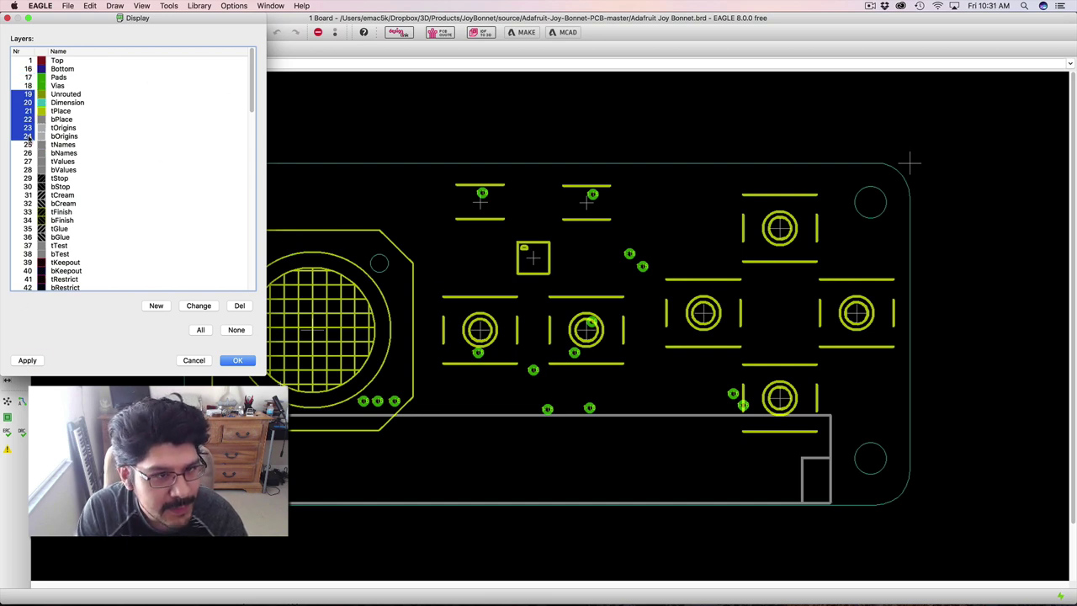
left_click(28, 361)
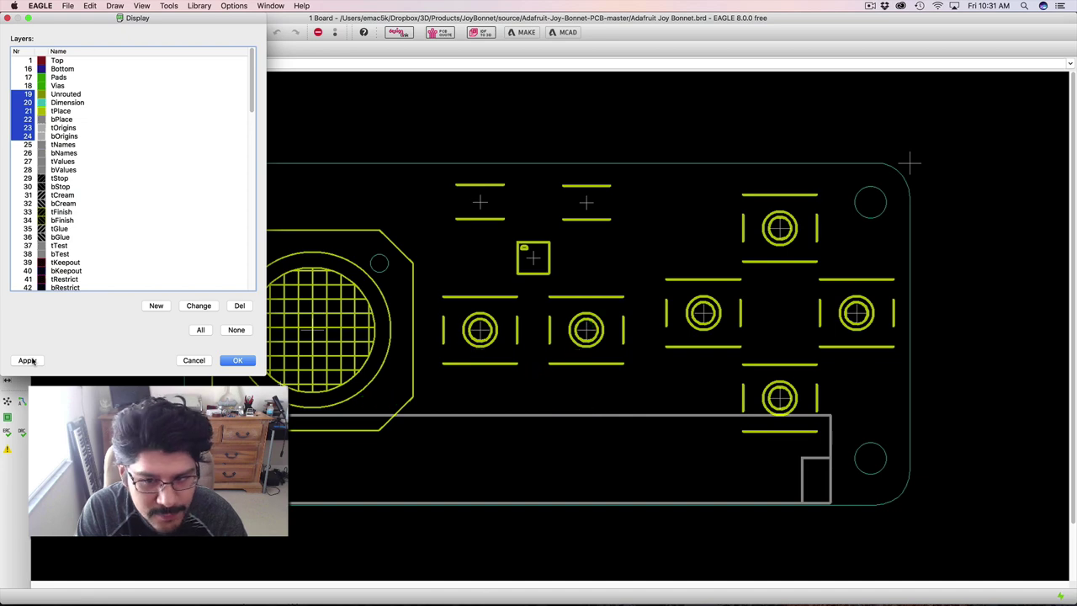
left_click(238, 361)
Delete the circled A mark and the mirrored "Joy Bonnet" text beside the joystick's lower corner
scroll(911, 164, "down", 3)
scroll(596, 245, "up", 10)
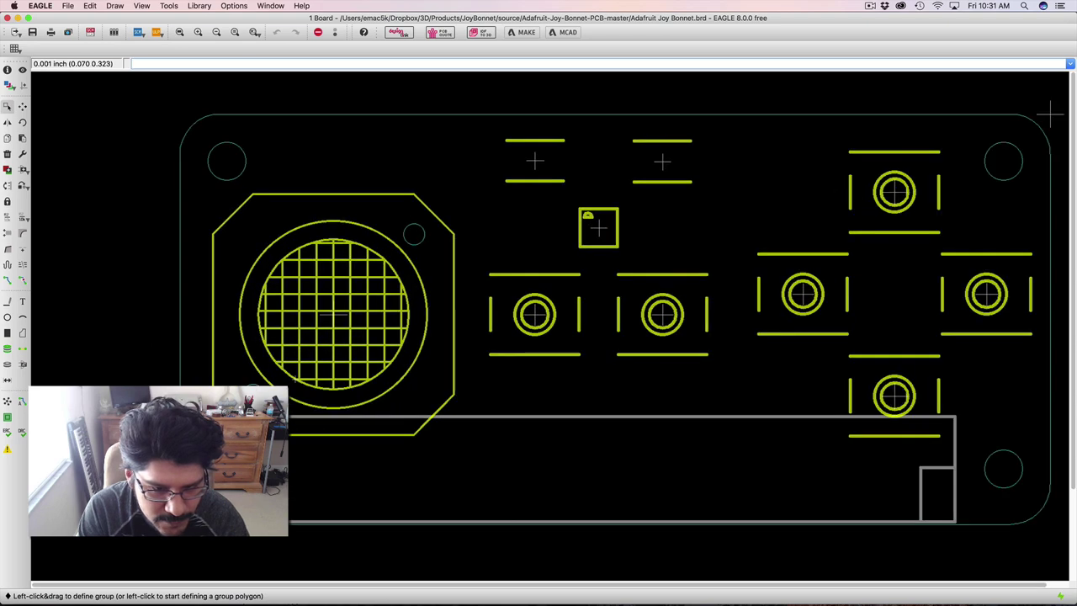
middle_click_drag(595, 245, 613, 220)
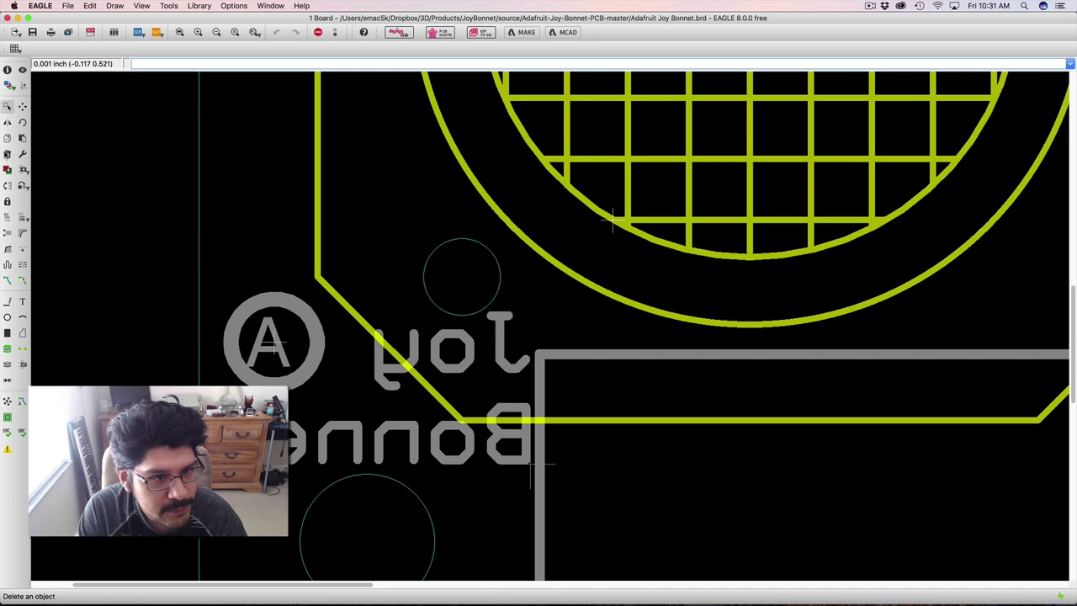
left_click(8, 154)
left_click(268, 345)
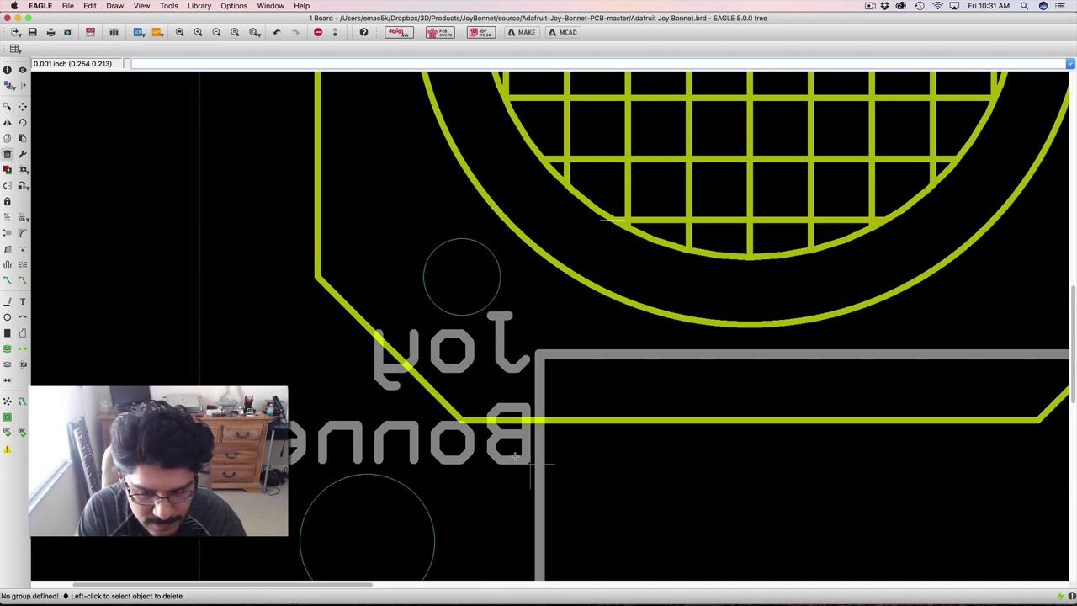
scroll(532, 463, "down", 3)
scroll(534, 462, "up", 8)
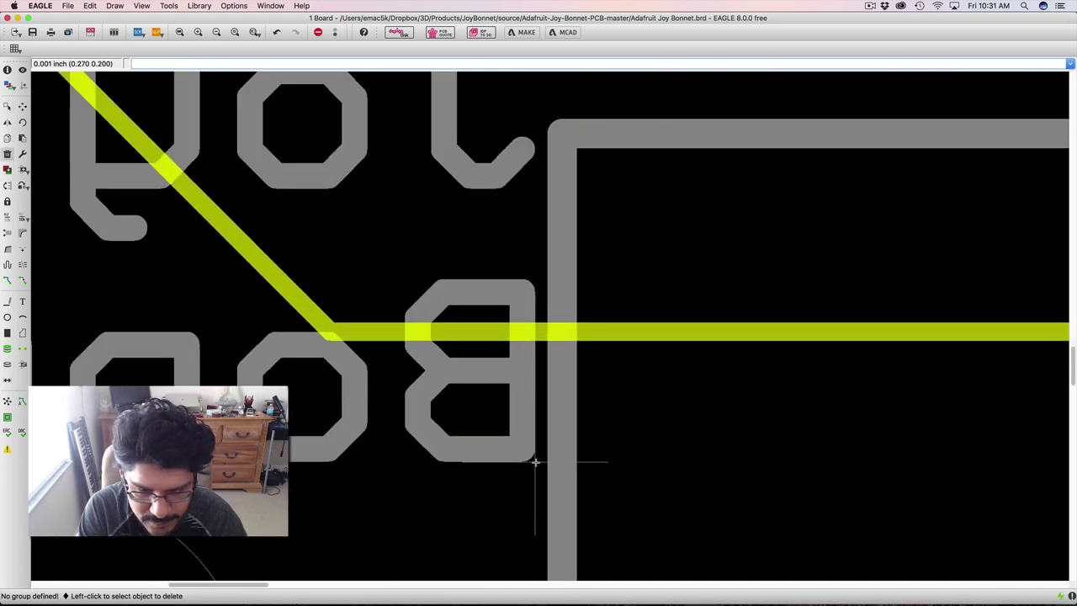
left_click(535, 463)
scroll(519, 443, "up", 5)
scroll(513, 433, "down", 12)
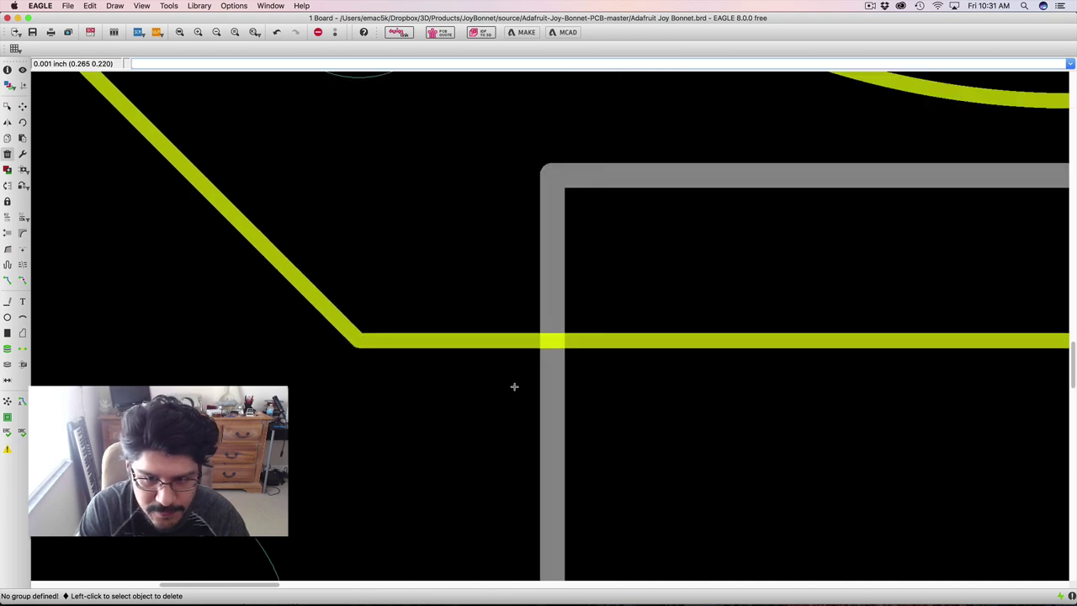
Inspect the board's outline, mounting holes, joystick, chip and button shapes for remaining unwanted objects
scroll(514, 392, "down", 5)
scroll(470, 371, "up", 6)
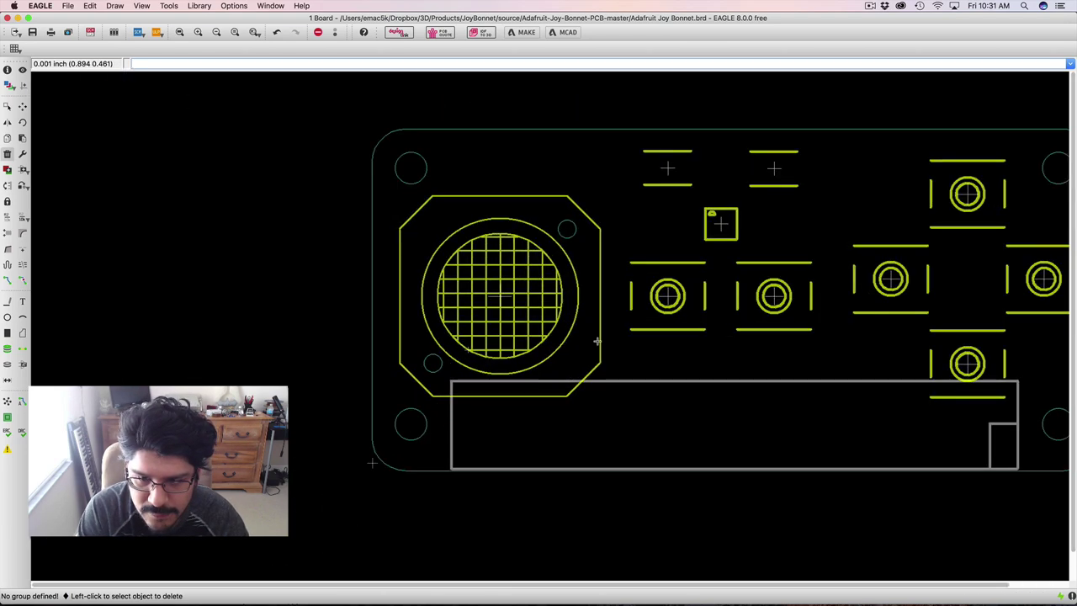
scroll(470, 371, "right", 1)
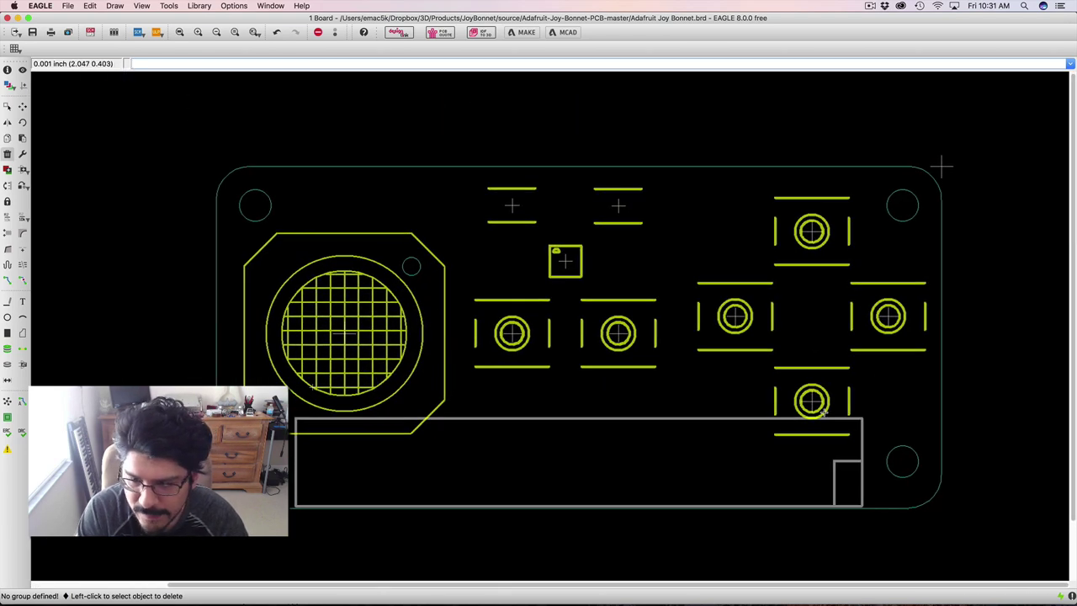
scroll(619, 274, "down", 1)
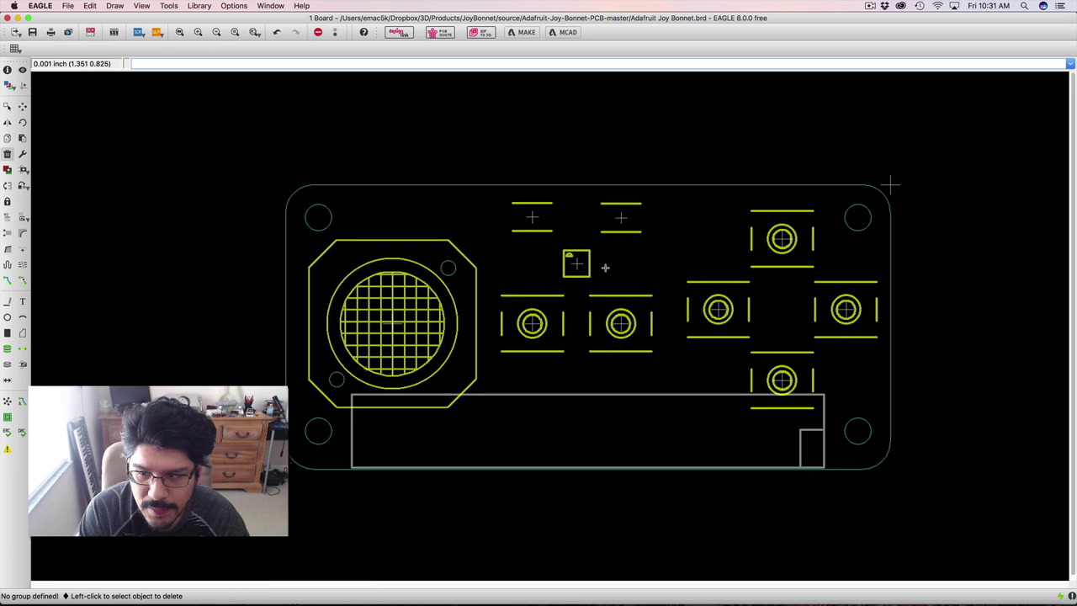
scroll(603, 270, "up", 5)
scroll(549, 257, "down", 4)
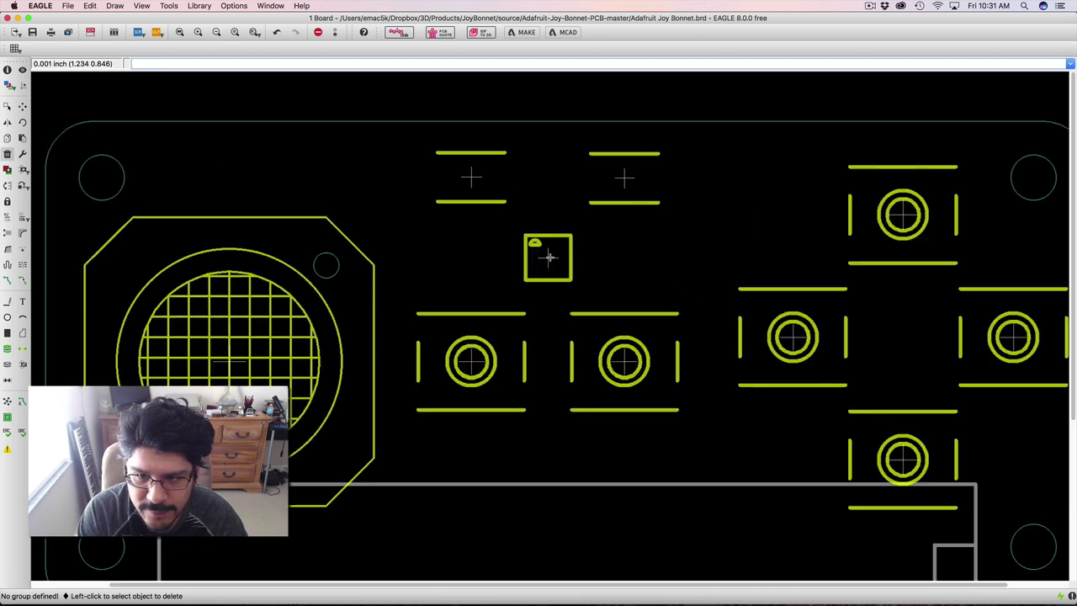
scroll(487, 277, "up", 1)
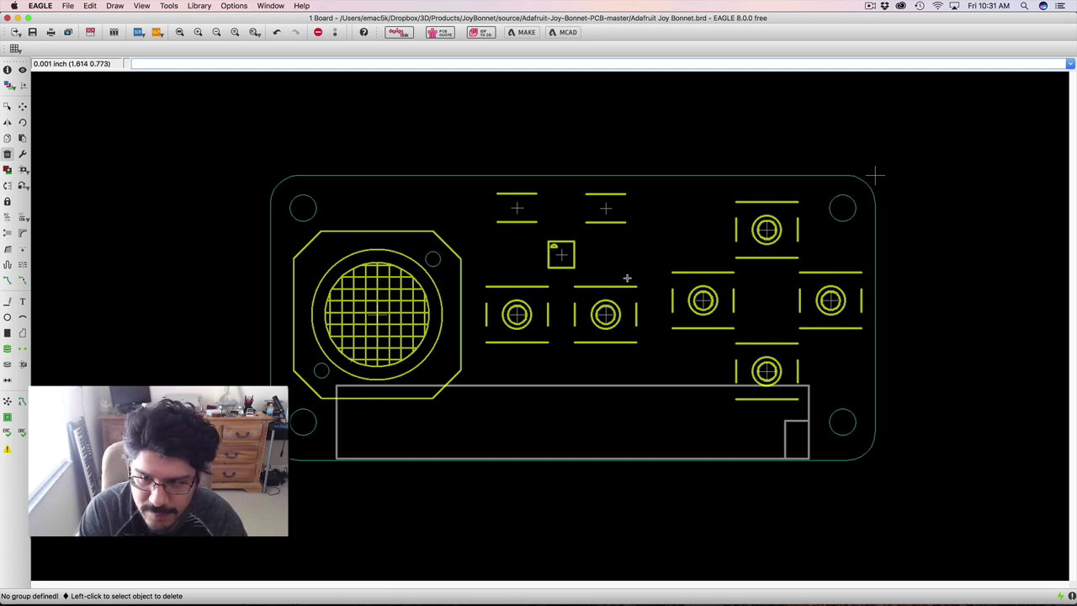
scroll(553, 293, "up", 1)
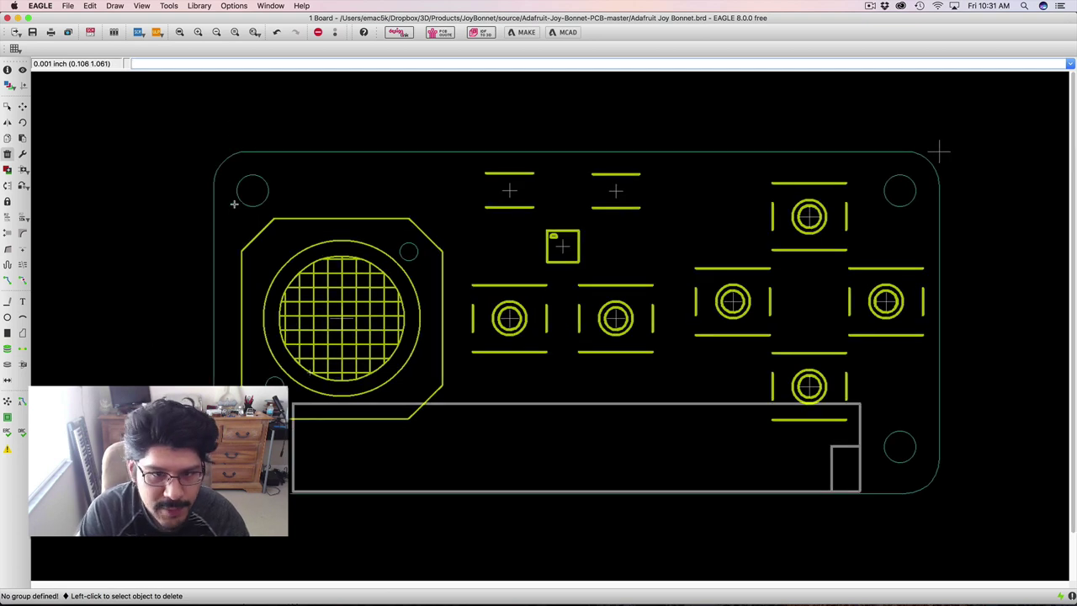
scroll(827, 155, "down", 1)
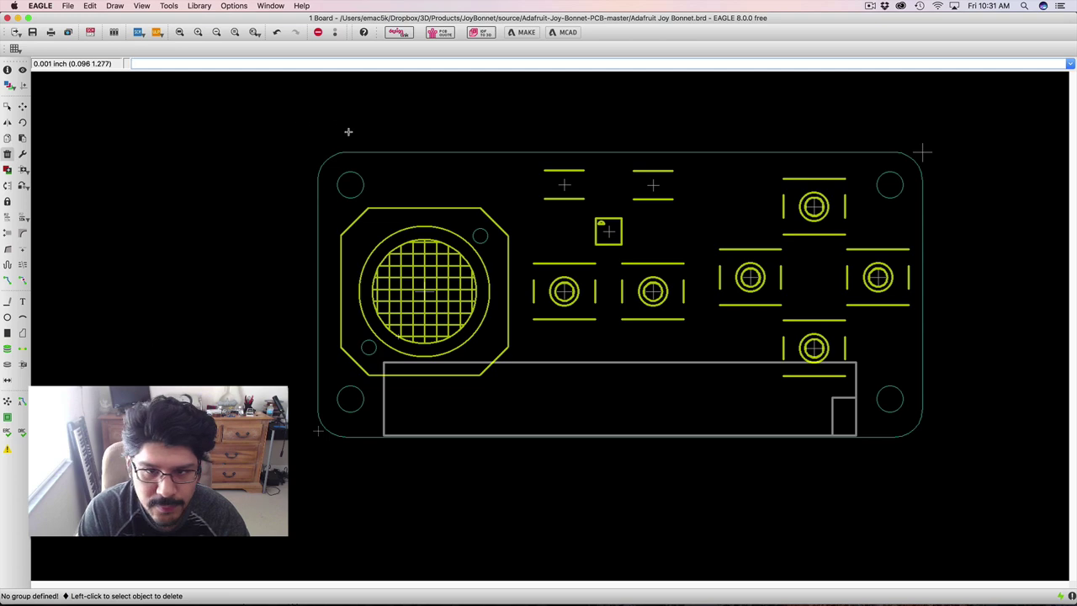
scroll(349, 132, "up", 1)
middle_click_drag(567, 168, 327, 159)
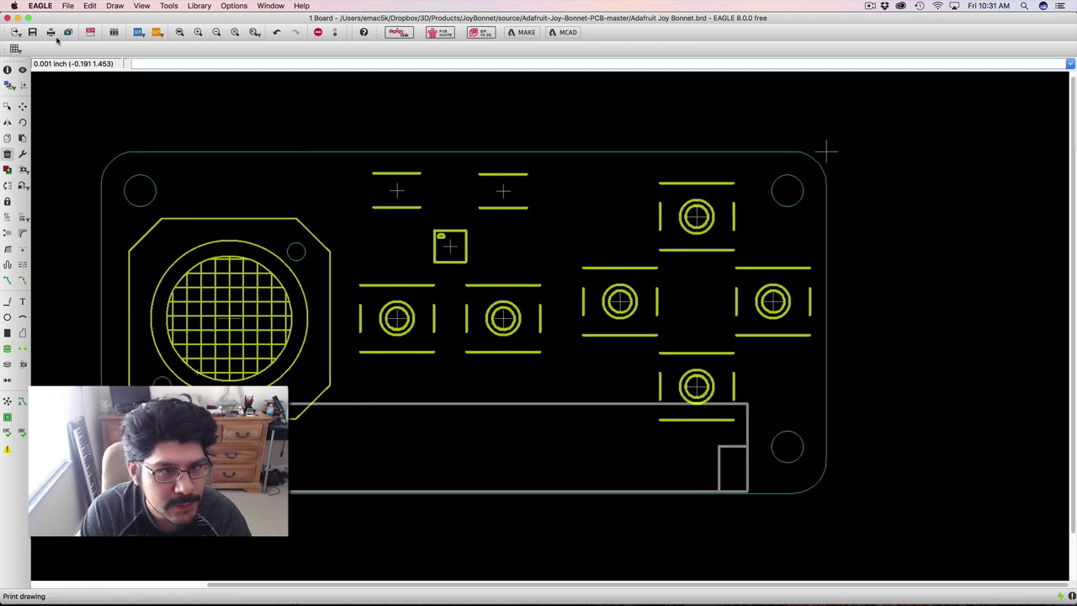
Set up a DXF export of the board with Always vector font, Use wire widths and Fill areas turned off
left_click(68, 5)
mouse_move(98, 179)
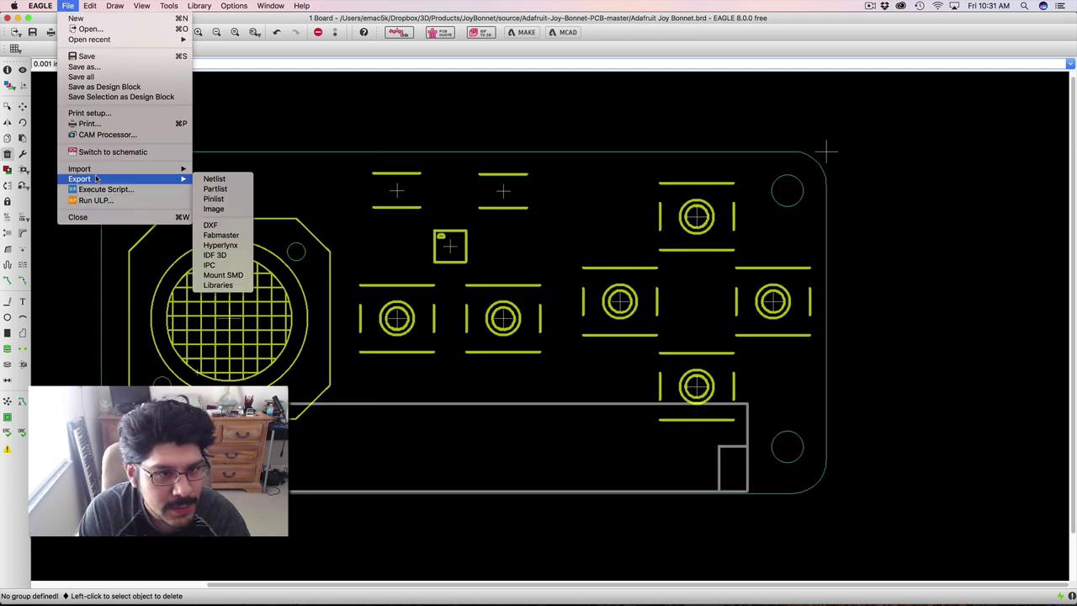
left_click(235, 225)
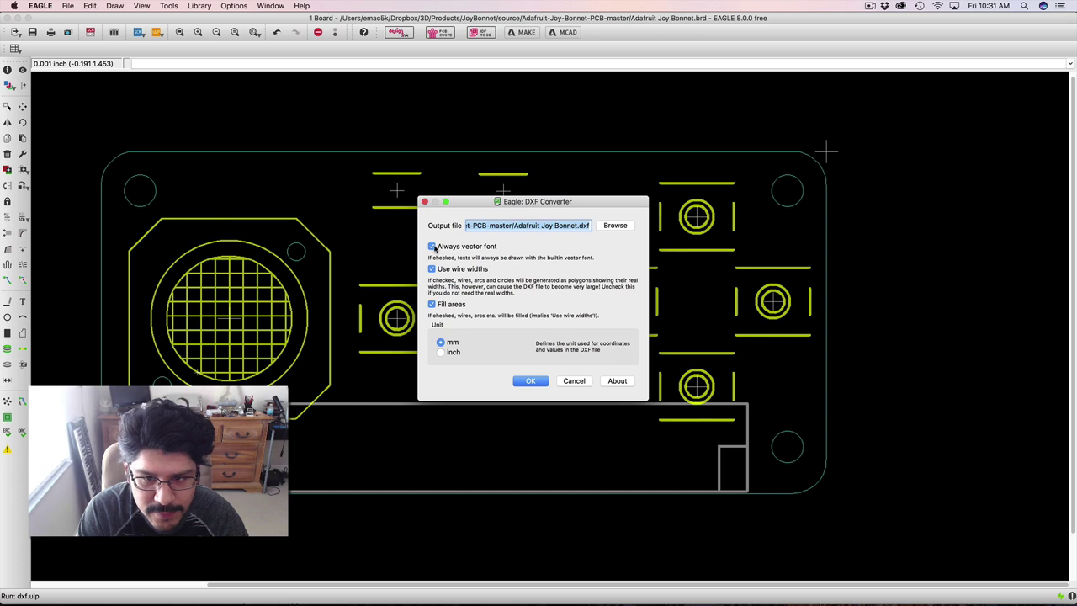
left_click(432, 305)
left_click(431, 269)
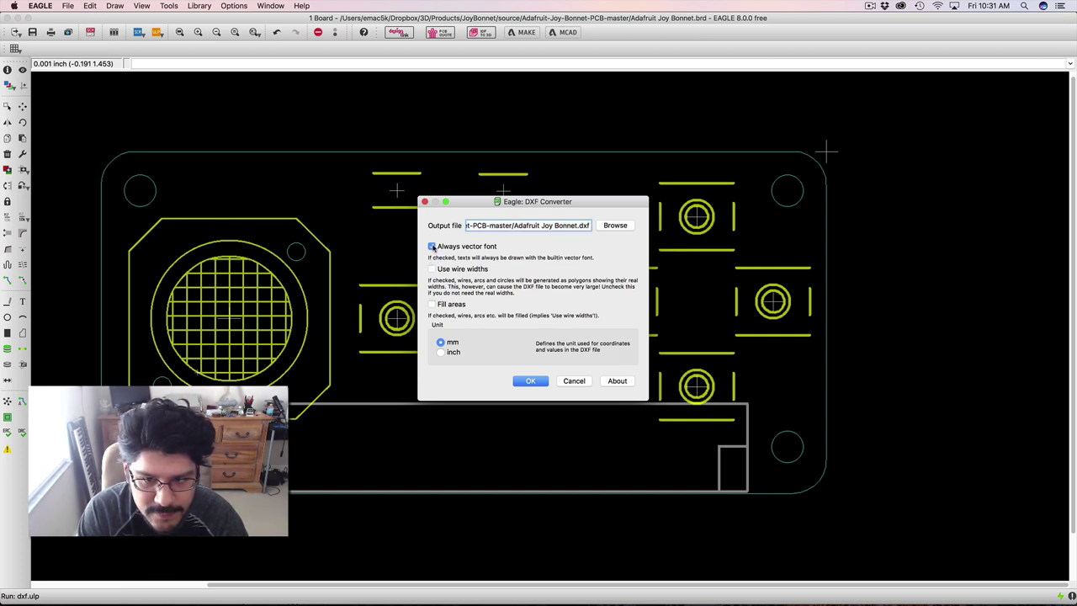
Export the DXF as "Adafruit Joy Bonnet" into the Adafruit-Joy-Bonnet-PCB-master folder, overwriting the existing file
left_click(615, 226)
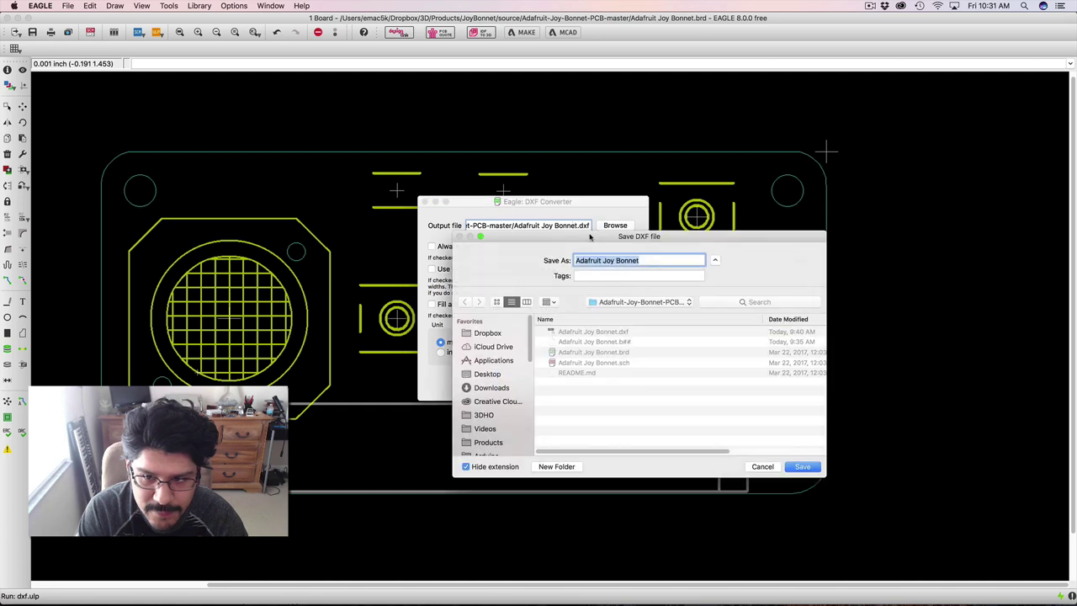
left_click(619, 249)
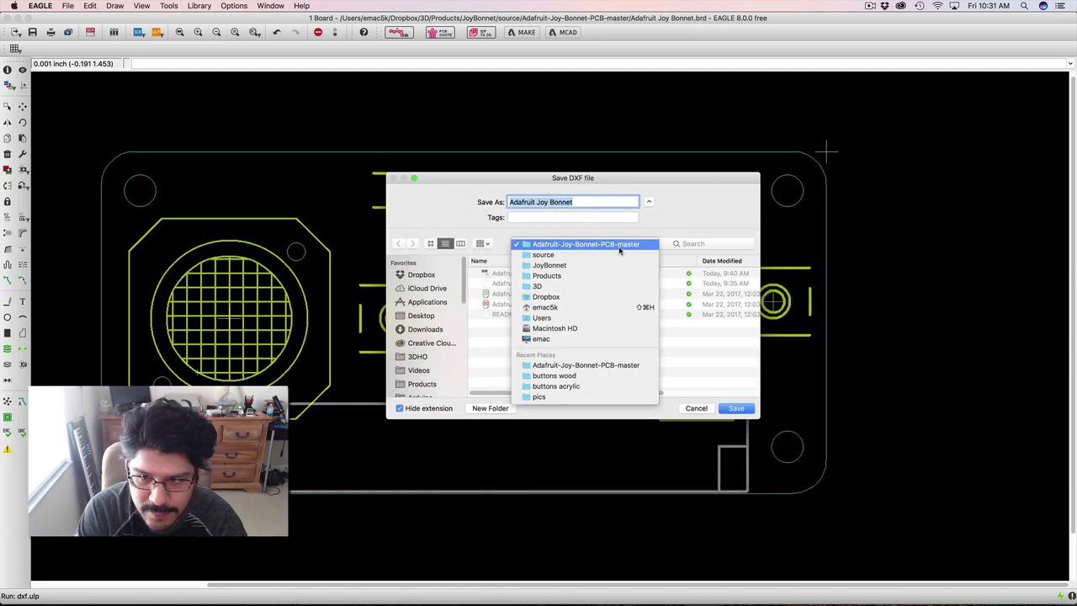
left_click(636, 244)
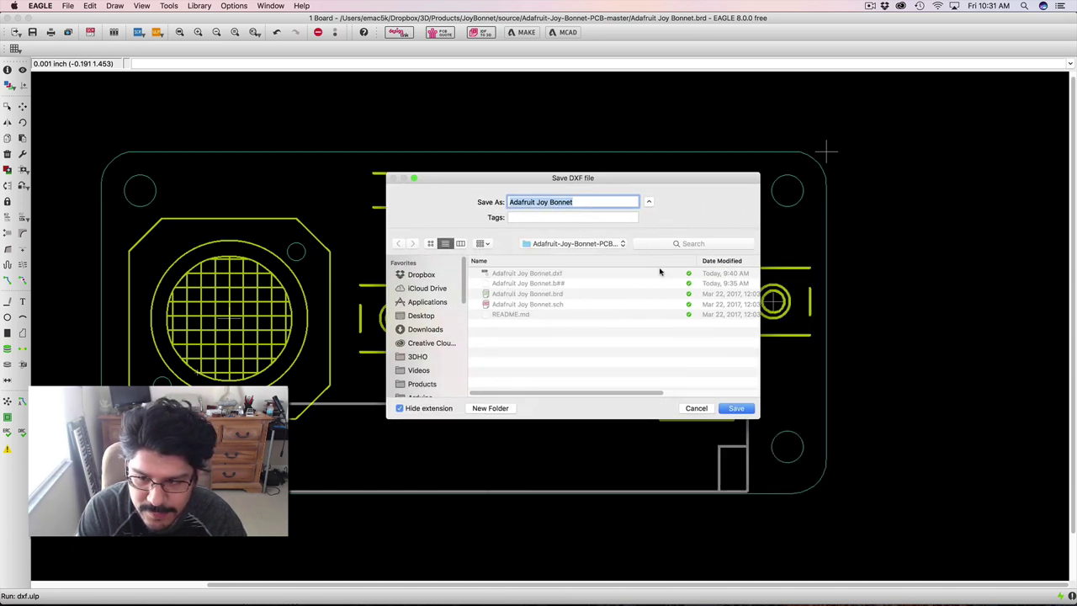
left_click(748, 411)
left_click(531, 380)
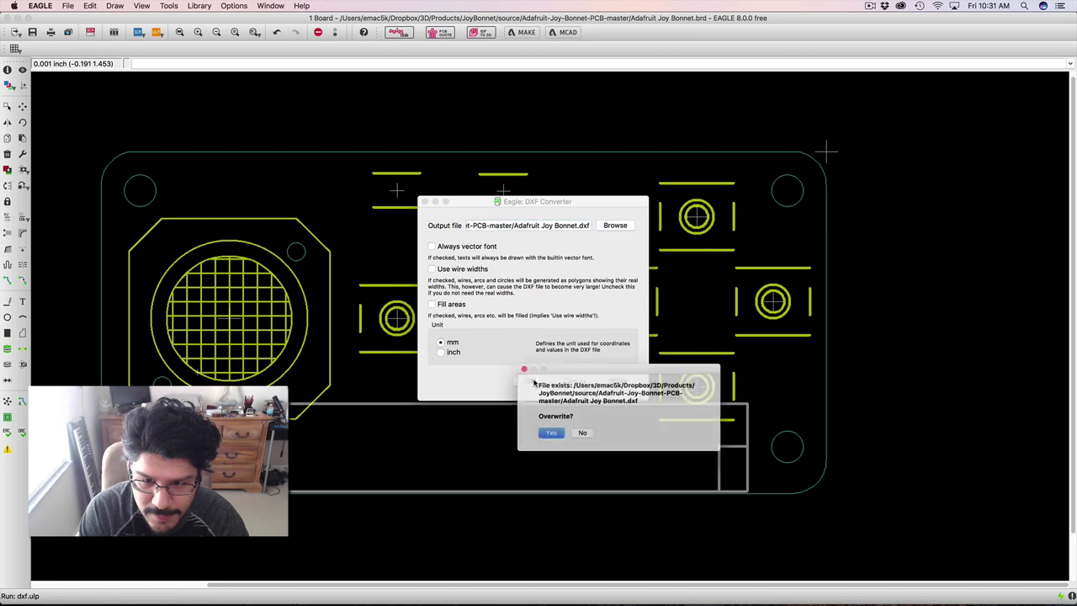
left_click(546, 435)
Switch to Fusion 360 with the empty untitled design in view
scroll(430, 318, "down", 3)
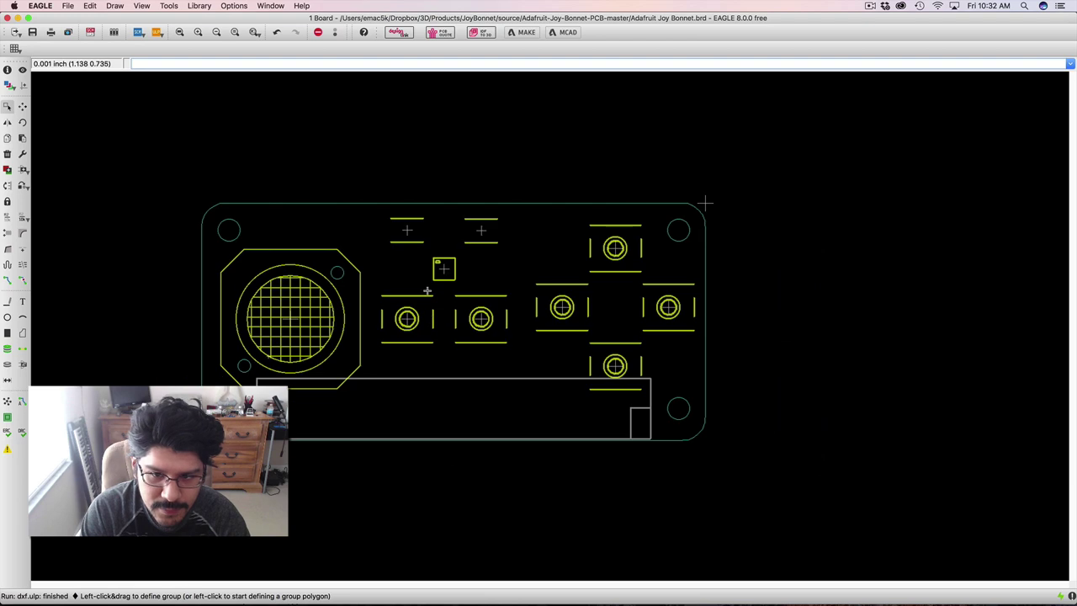
key("super+Tab")
key("super+Tab")
key("super+Tab")
key("super+Tab")
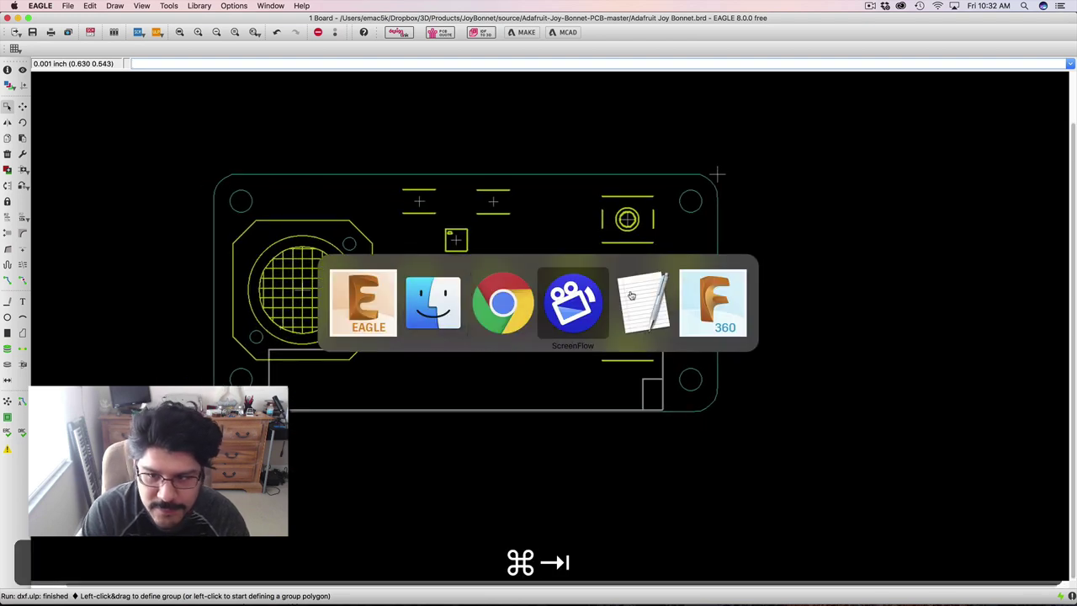
middle_click_drag(416, 213, 350, 214)
scroll(512, 291, "up", 2)
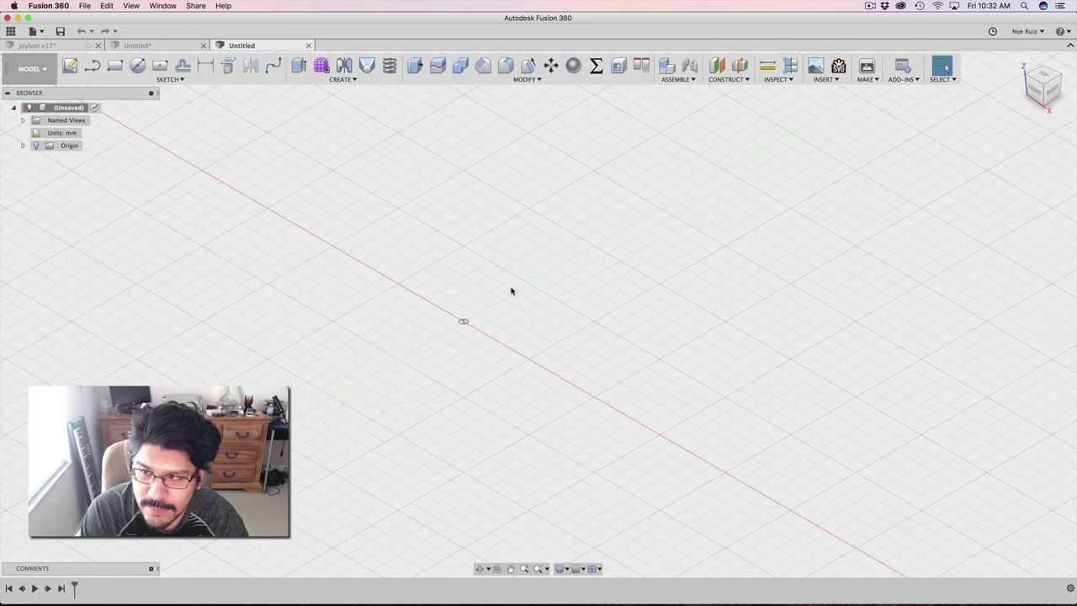
scroll(486, 342, "up", 2)
scroll(474, 317, "down", 2)
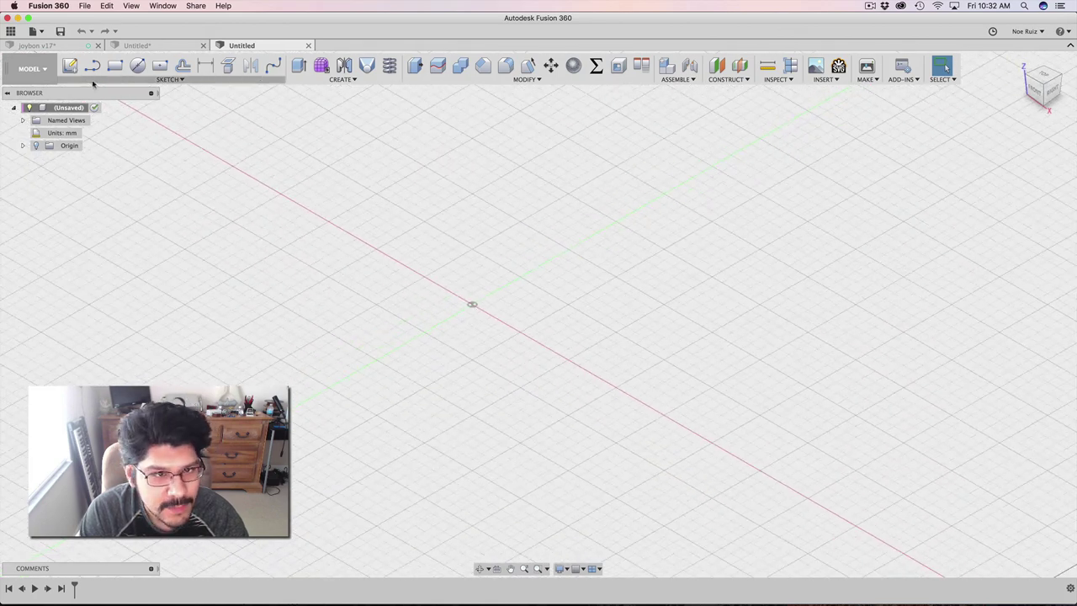
Load Adafruit Joy Bonnet.dxf onto the XY plane with Insert DXF
left_click(813, 79)
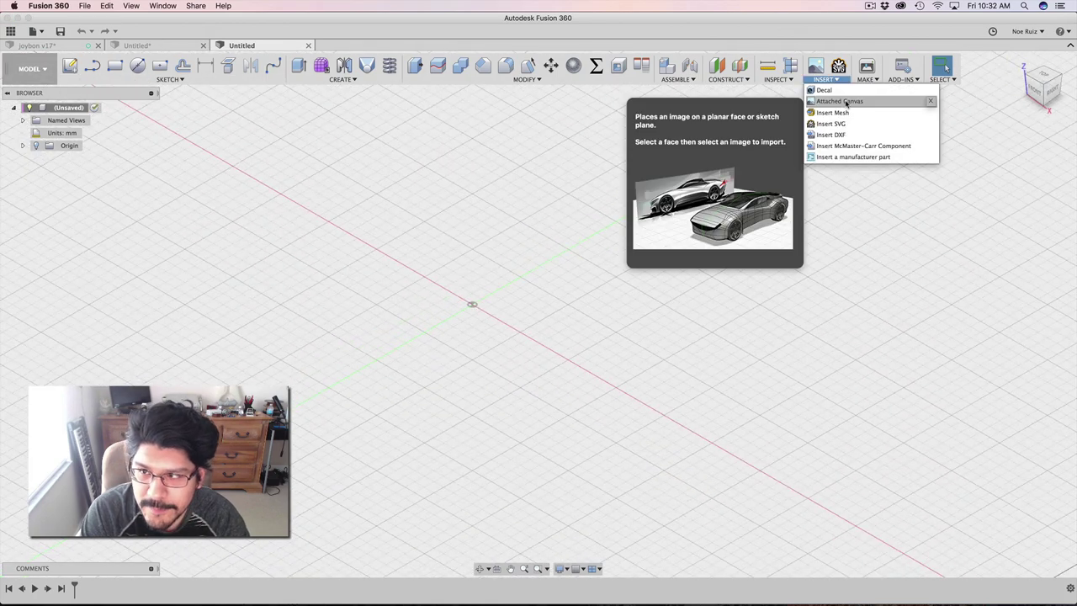
left_click(835, 136)
middle_click_drag(567, 309, 519, 315, "shift")
left_click(512, 335)
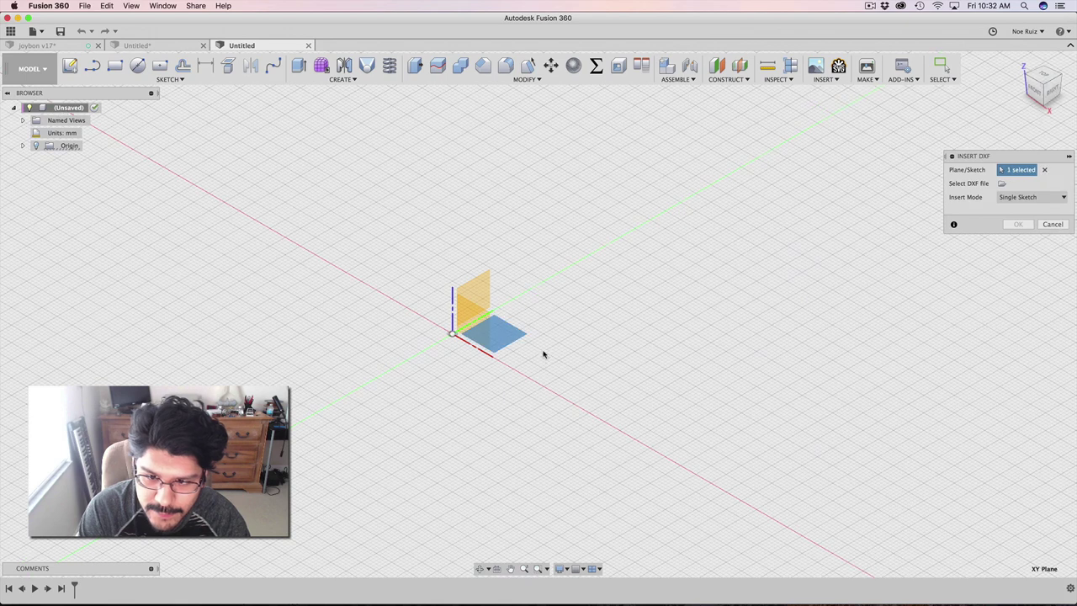
left_click(1003, 184)
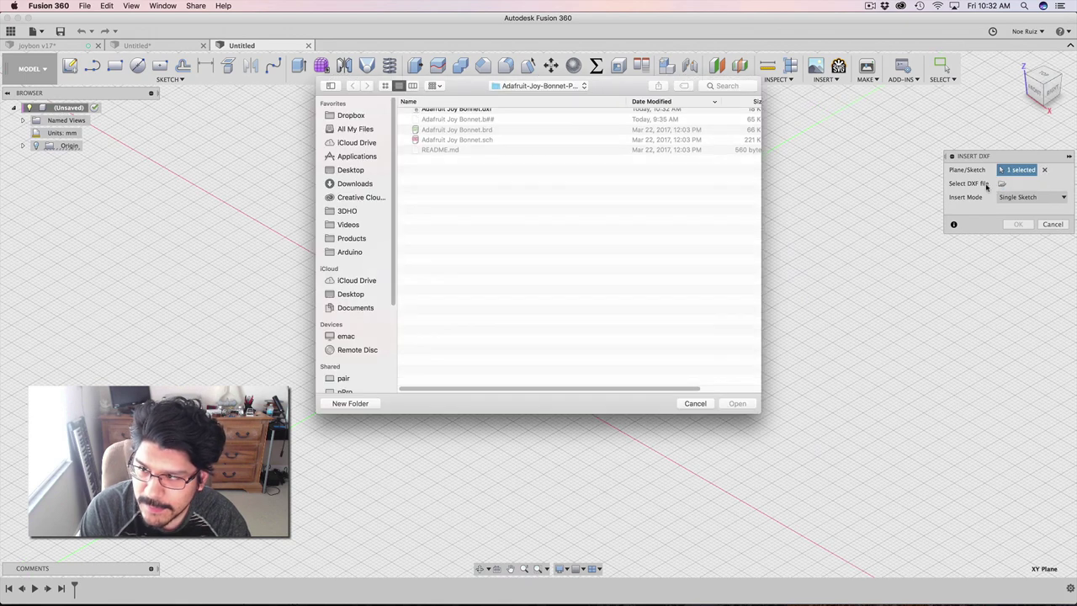
left_click(459, 115)
left_click(737, 403)
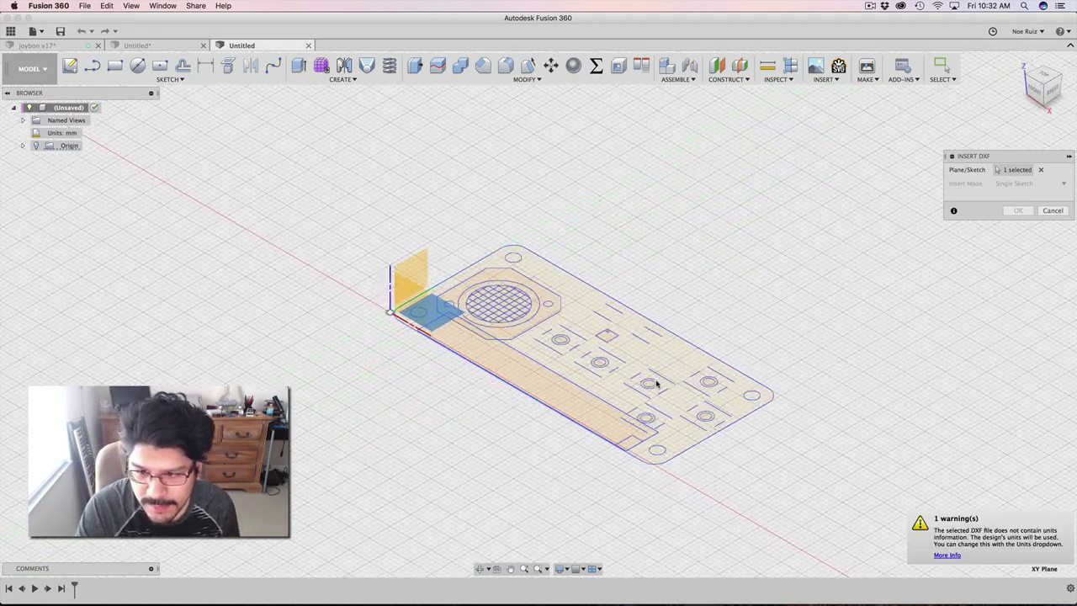
Exclude DXF layer 23 from the import, keeping layers 21, 20 and 22 included
scroll(658, 384, "up", 5)
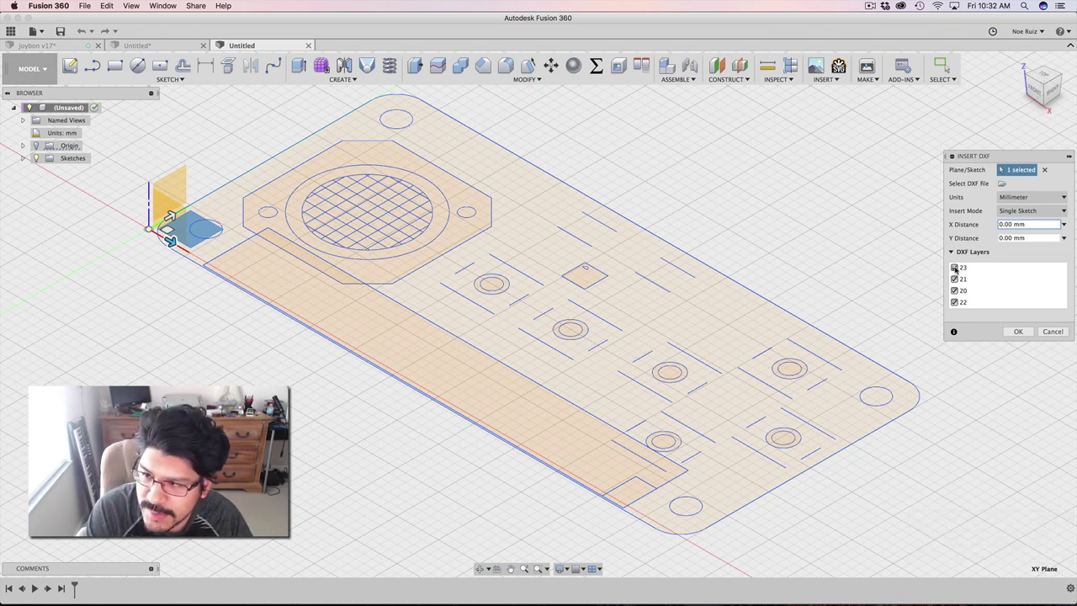
left_click(955, 268)
left_click(954, 279)
left_click(954, 280)
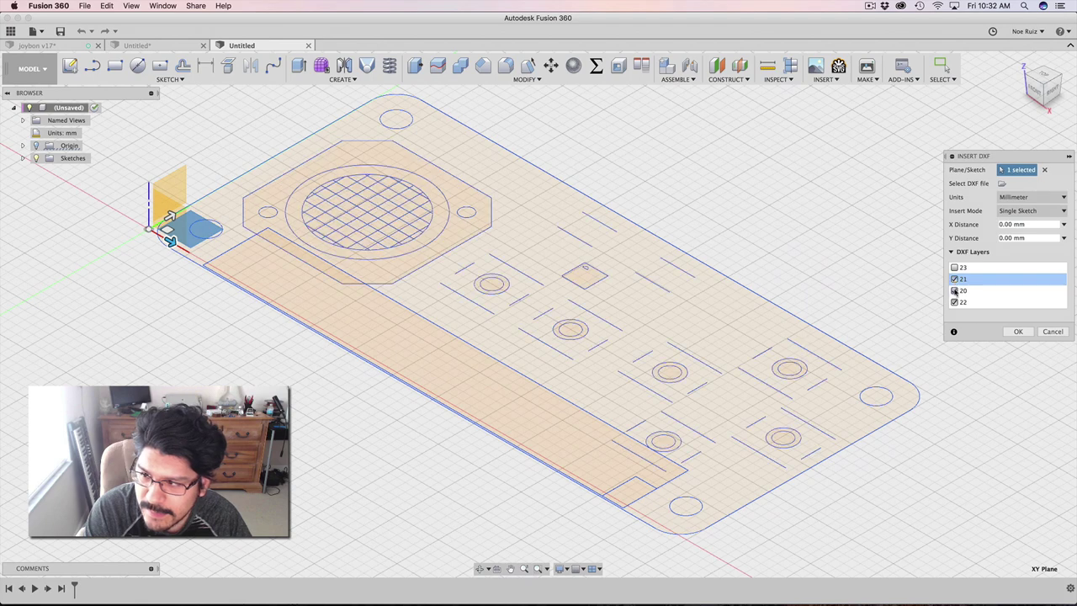
left_click(954, 290)
left_click(954, 291)
left_click(955, 303)
left_click(955, 304)
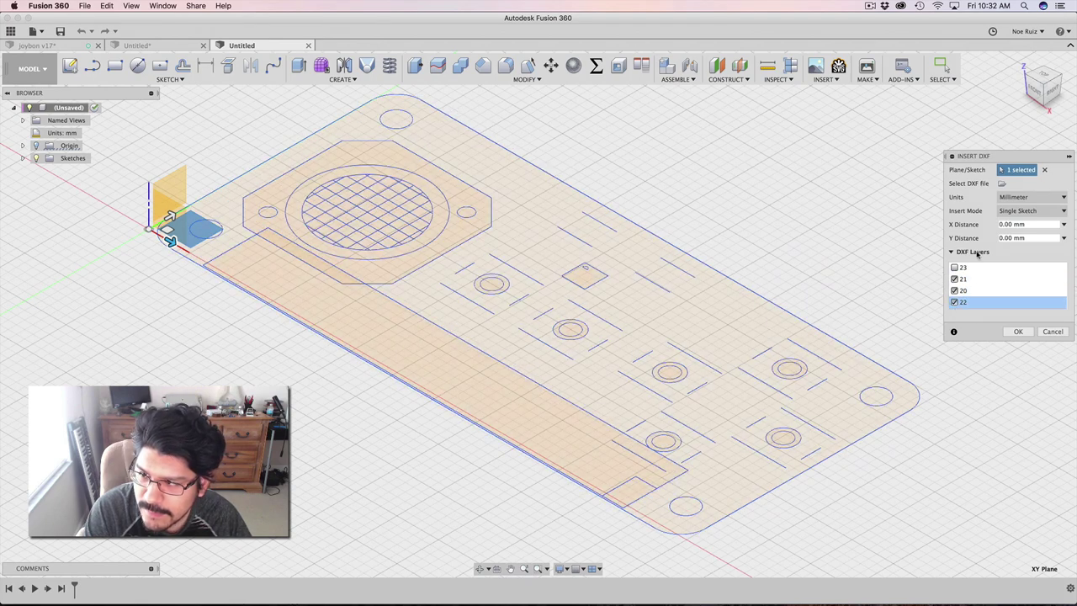
Keep the Single Sketch insert mode and complete the DXF insertion in millimetres
left_click(1014, 211)
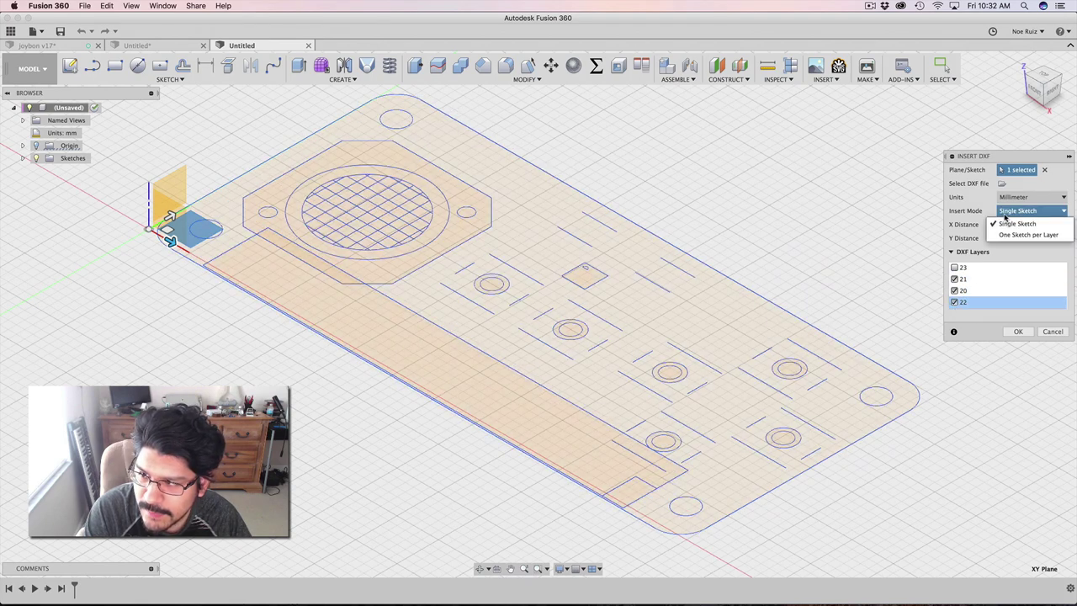
left_click(1027, 224)
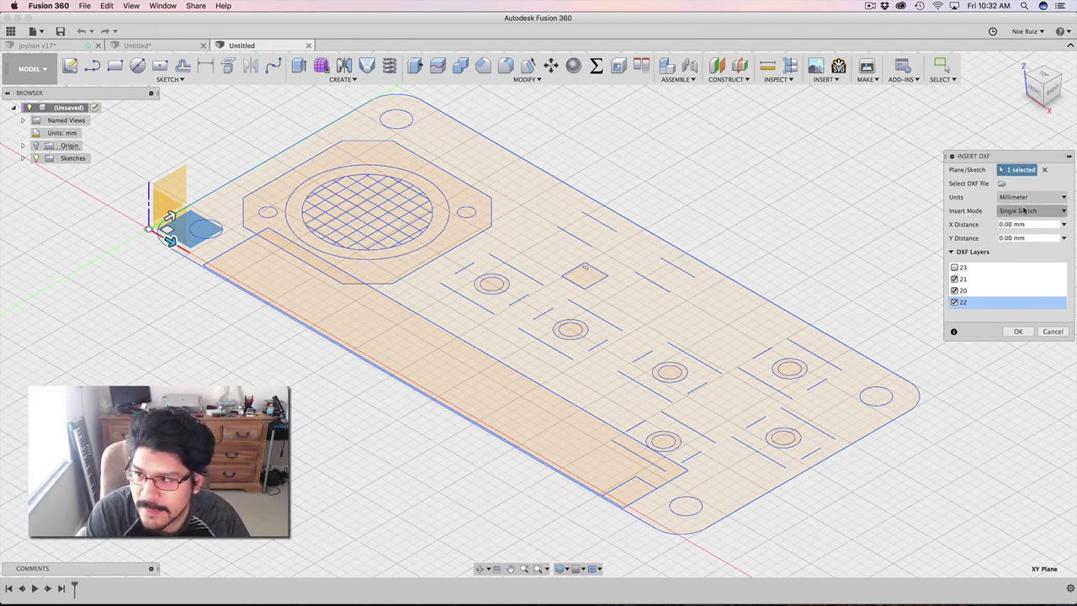
left_click(1028, 211)
left_click(1020, 224)
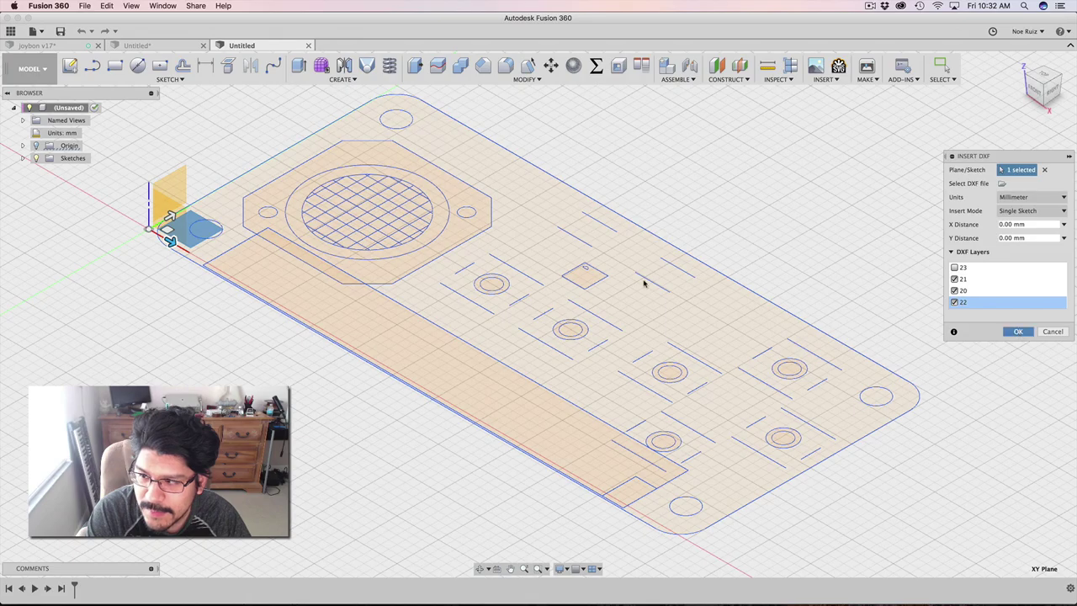
key("Return")
Open the imported Adafruit Joy Bonnet sketch for editing
scroll(627, 333, "down", 5)
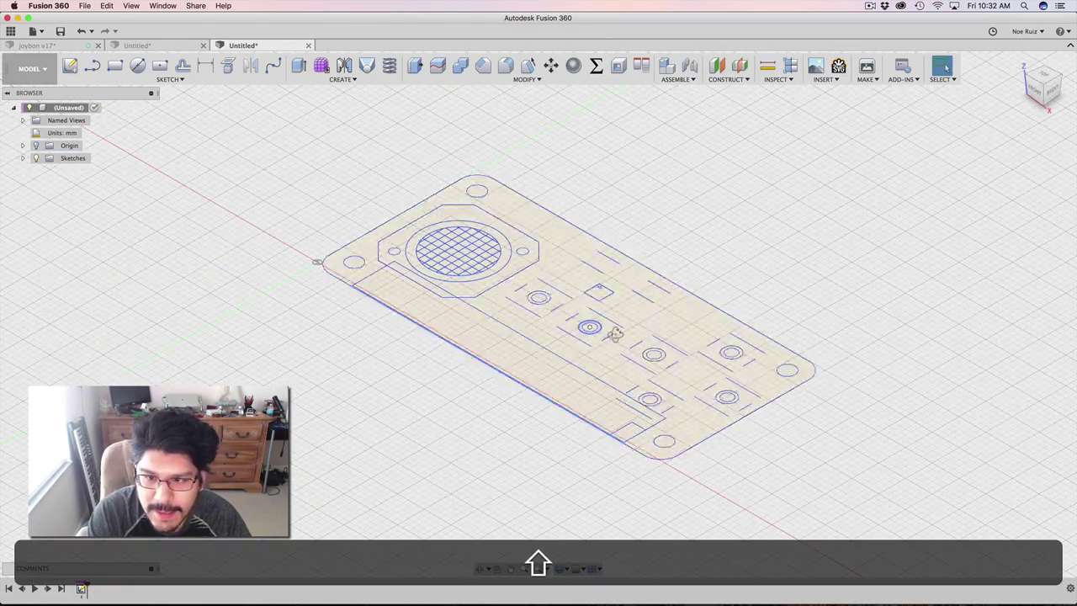
middle_click_drag(616, 334, 649, 332, "shift")
scroll(591, 289, "up", 10)
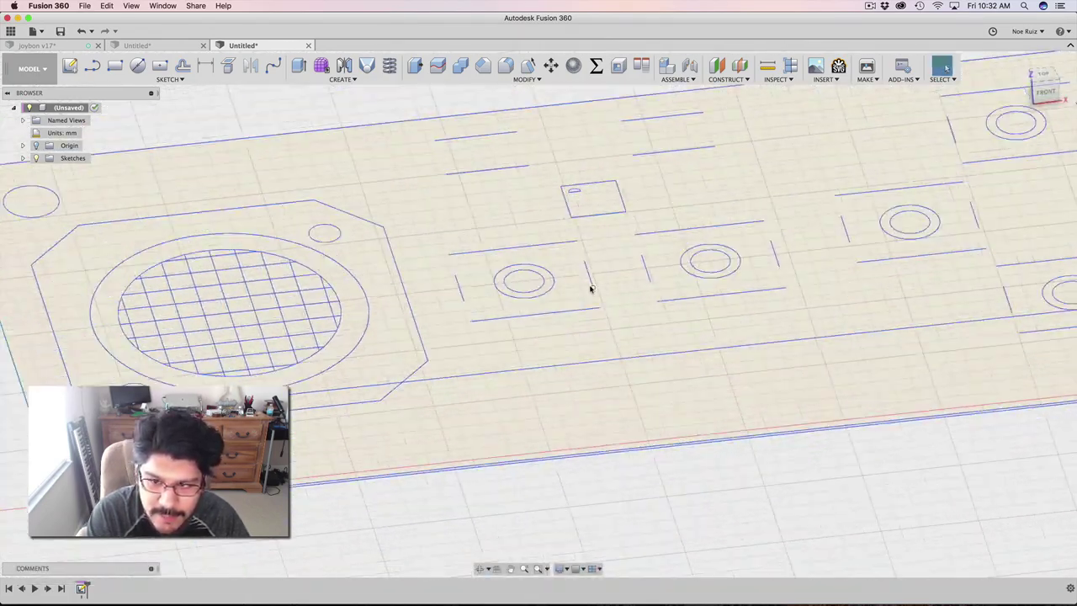
scroll(591, 288, "down", 5)
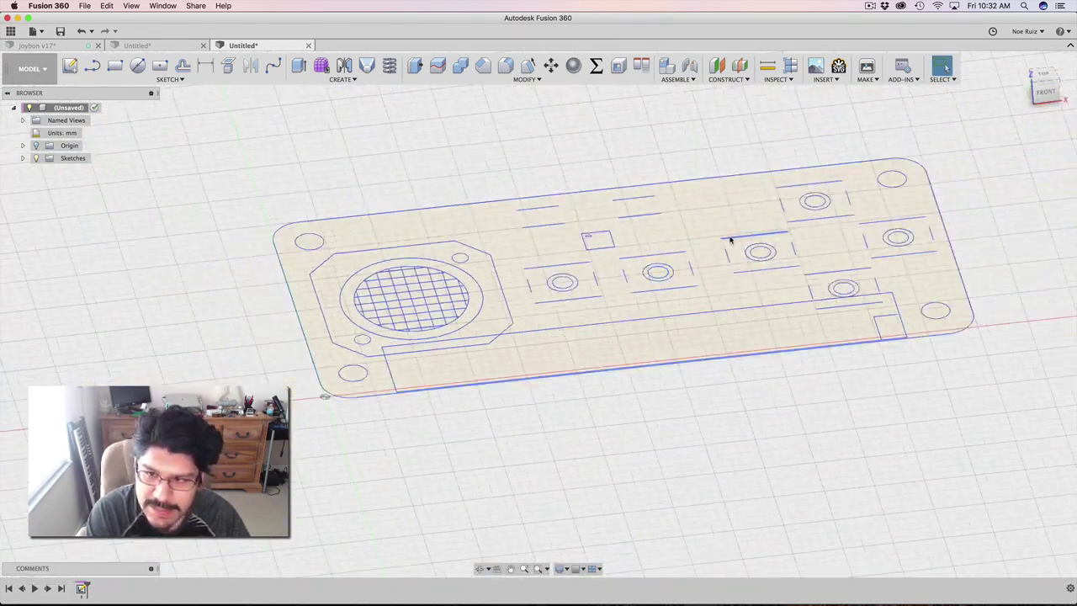
left_click(22, 158)
left_click(76, 171)
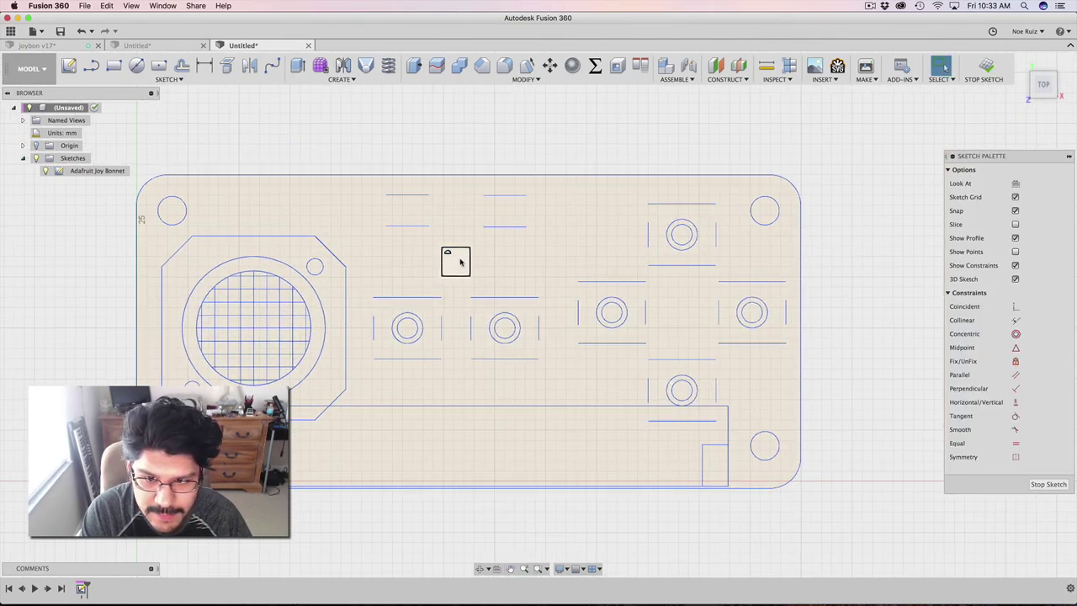
Delete the small square chip outline and the mark inside it, above the two middle buttons
scroll(461, 262, "up", 3)
mouse_move(506, 228)
left_mouse_down()
mouse_move(408, 274)
mouse_move(412, 286)
left_mouse_up()
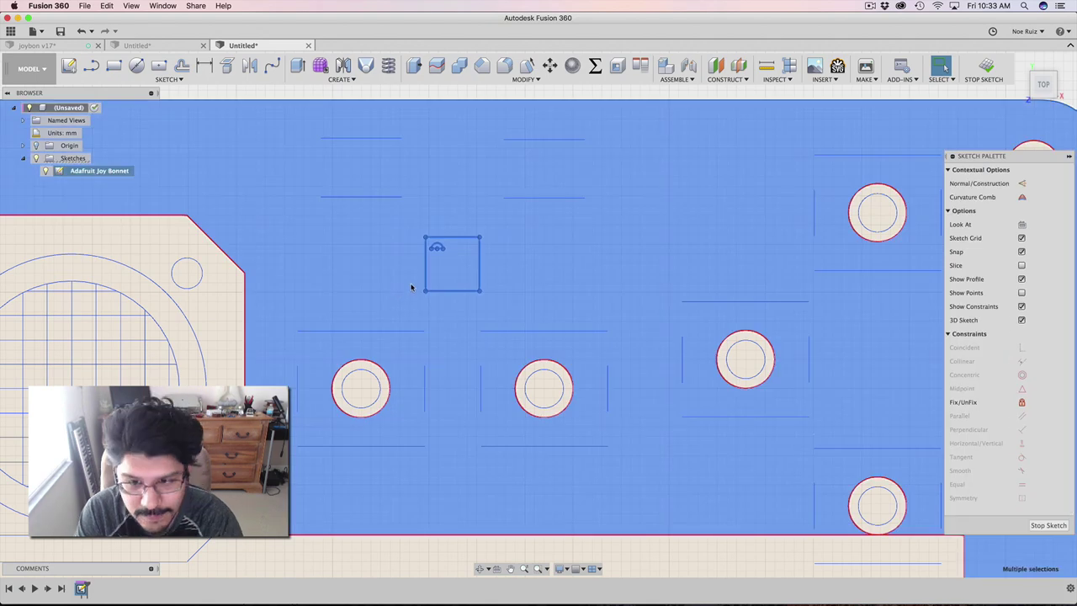
key("BackSpace")
Delete the two lines forming the small corner rectangle inside the long header outline
scroll(447, 275, "down", 3)
scroll(477, 317, "down", 1)
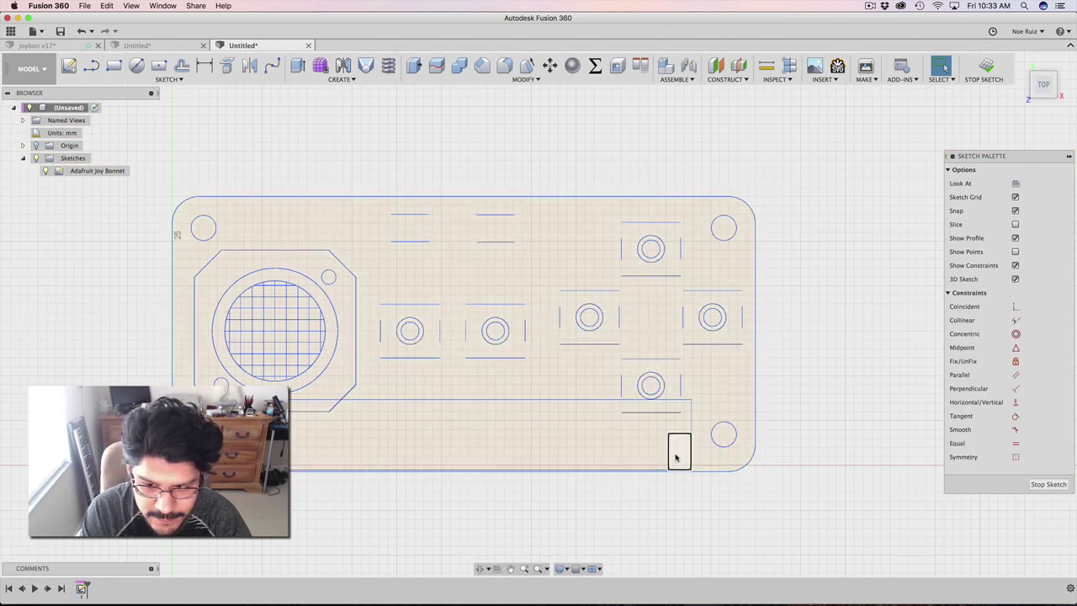
scroll(674, 450, "up", 3)
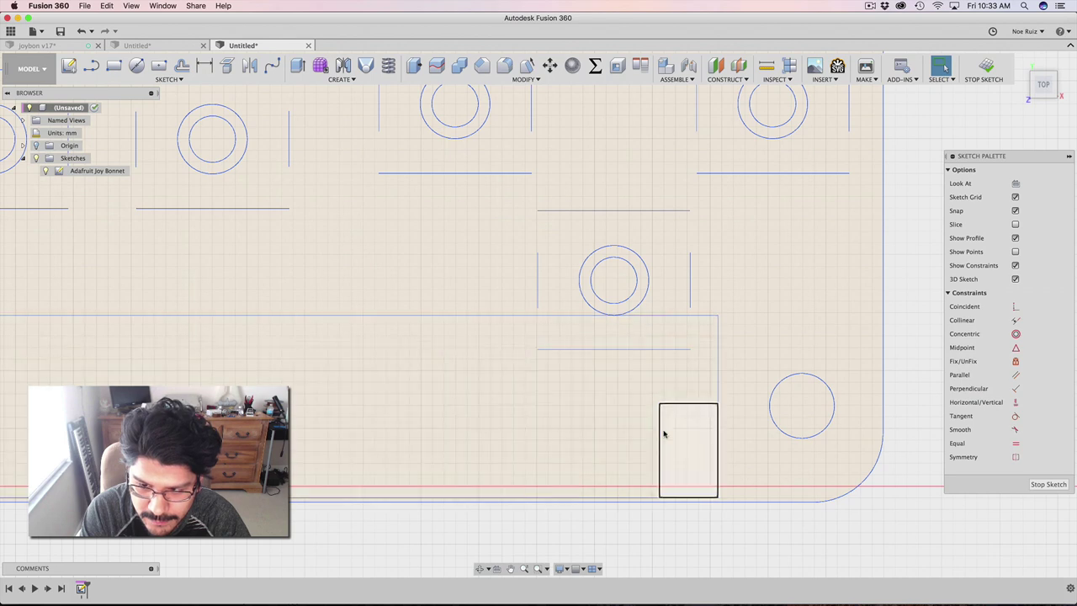
double_click(659, 433)
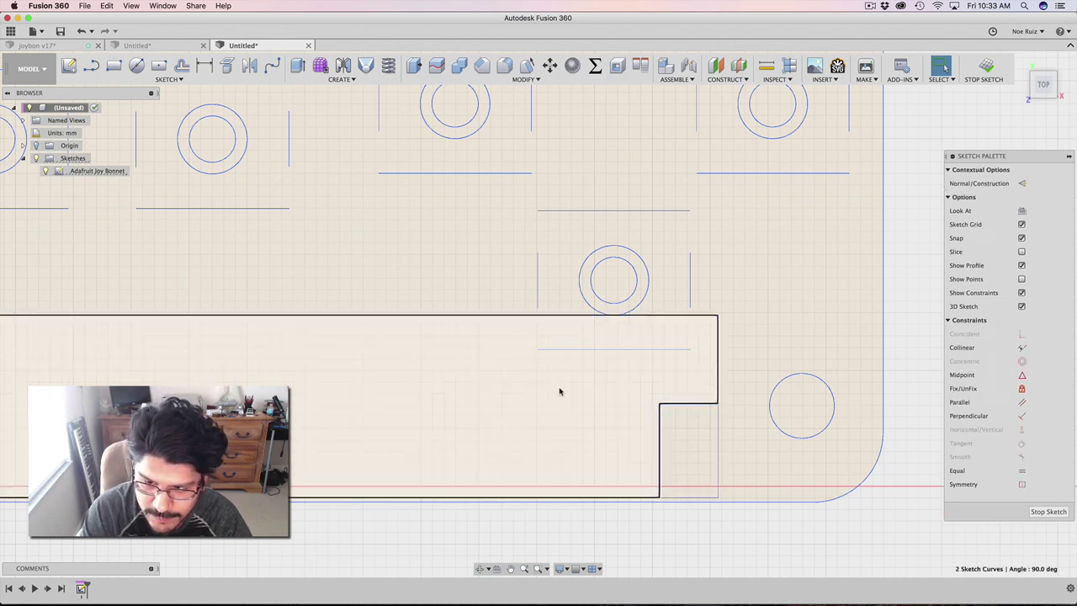
key("BackSpace")
Examine the sketch's header outline, joystick overlap, button shapes and mounting holes for remaining unneeded geometry
scroll(589, 394, "down", 5)
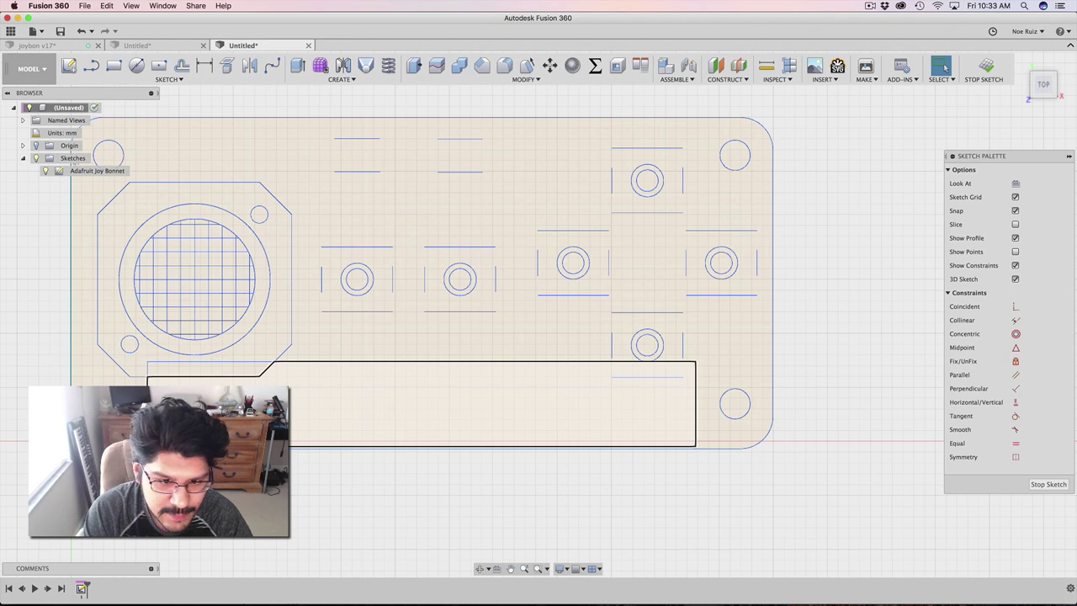
scroll(310, 396, "up", 3)
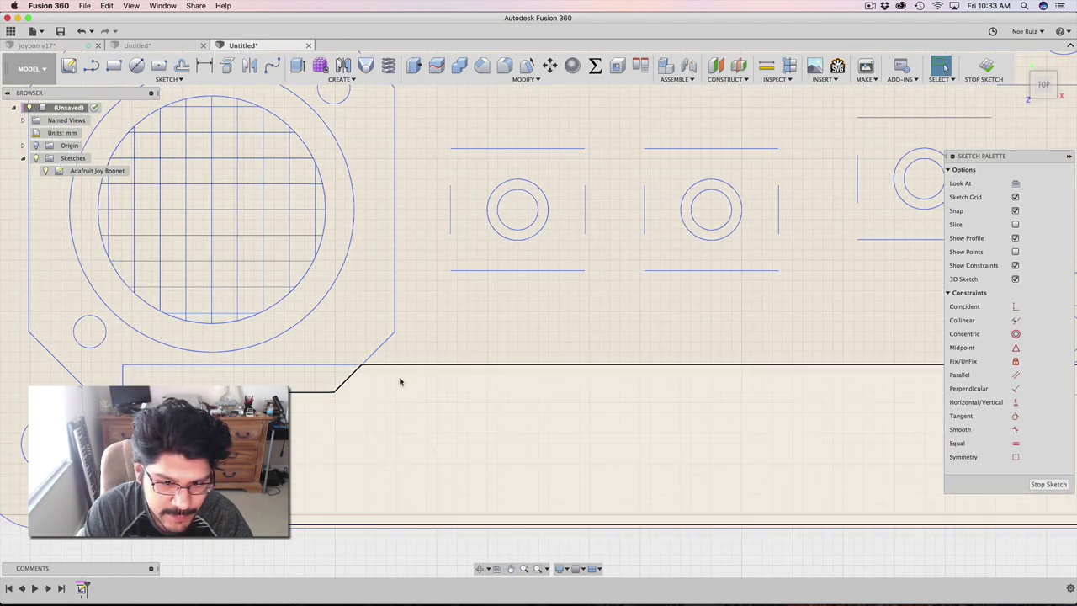
scroll(401, 382, "down", 2)
scroll(356, 412, "down", 3)
scroll(508, 401, "up", 3)
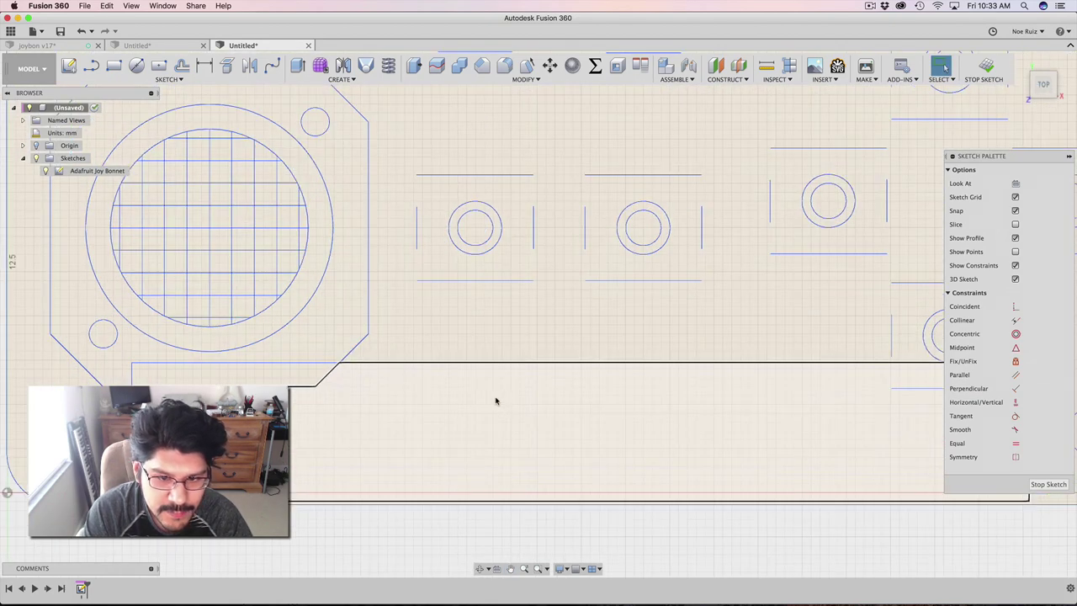
scroll(428, 380, "down", 3)
scroll(423, 414, "up", 5)
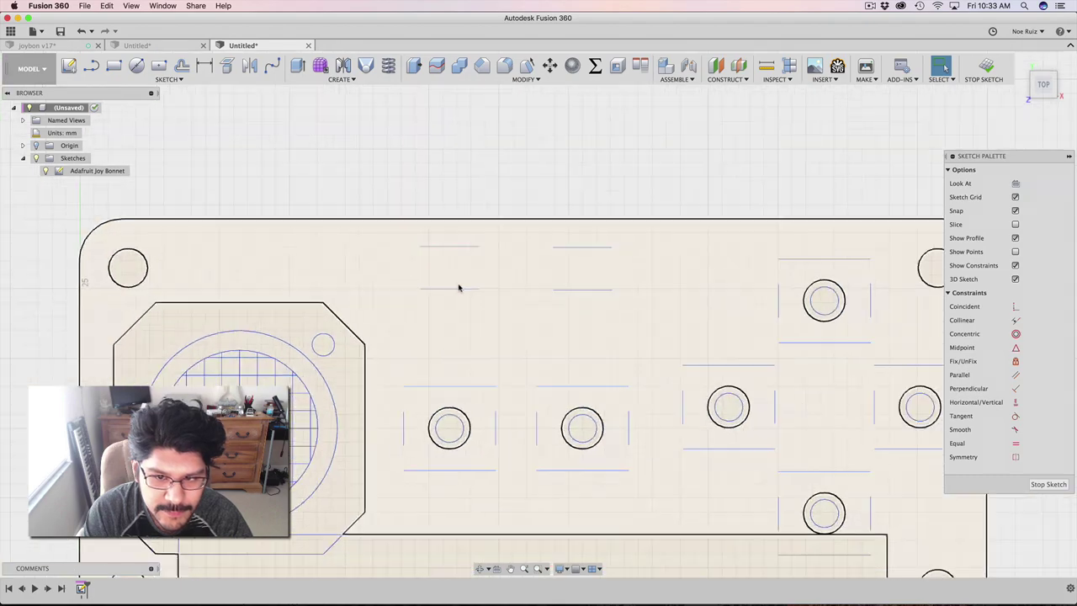
scroll(458, 288, "down", 1)
middle_click_drag(639, 402, 536, 346)
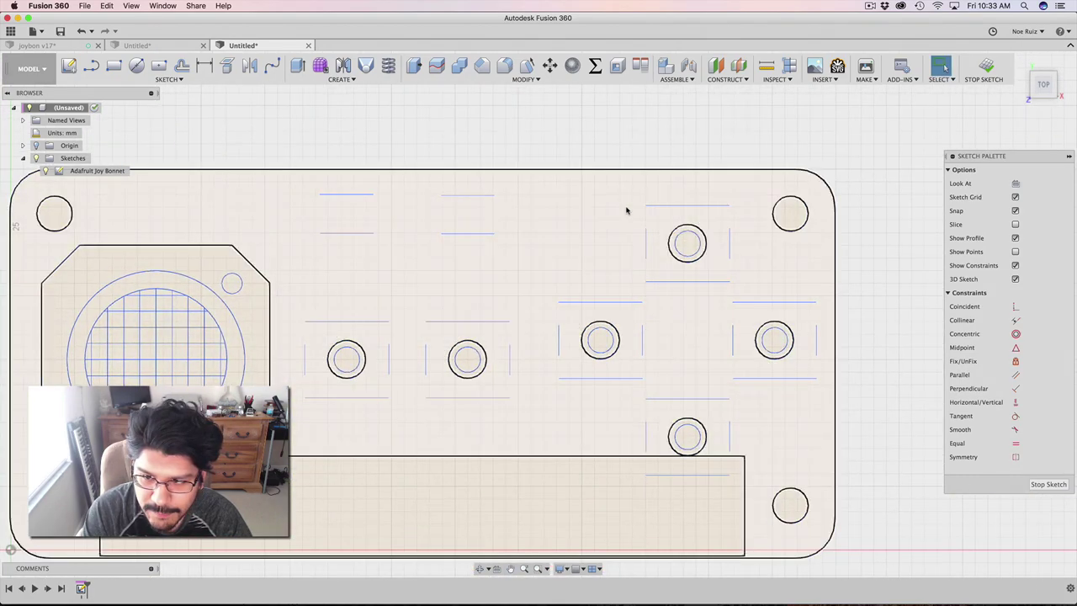
scroll(681, 248, "up", 5)
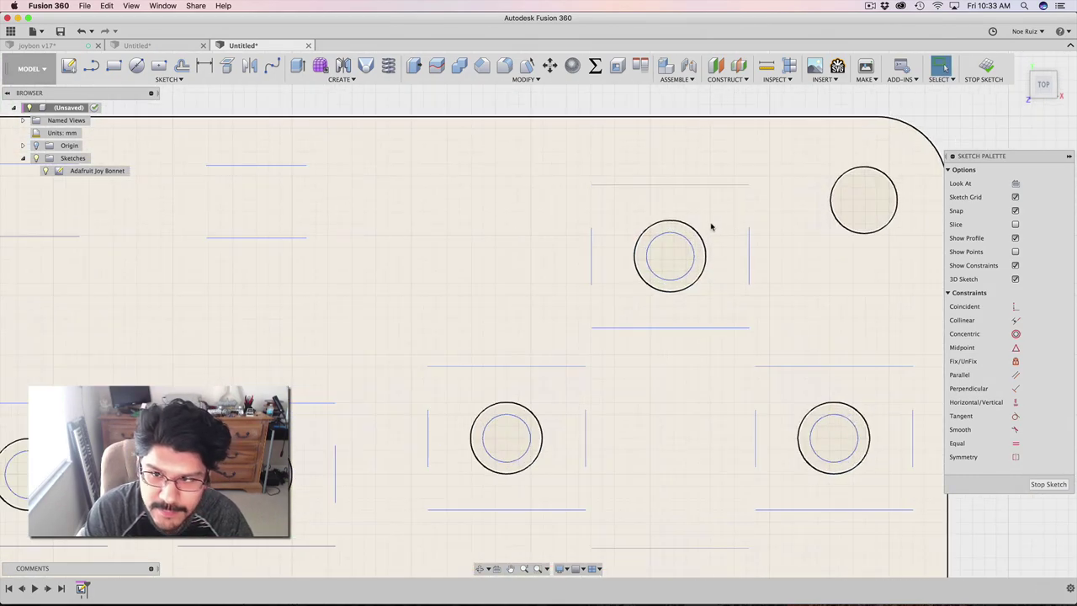
Draw corner-to-corner rectangles that close the outlines of the upper and right buttons in the four-button diamond cluster
middle_click_drag(500, 209, 447, 239)
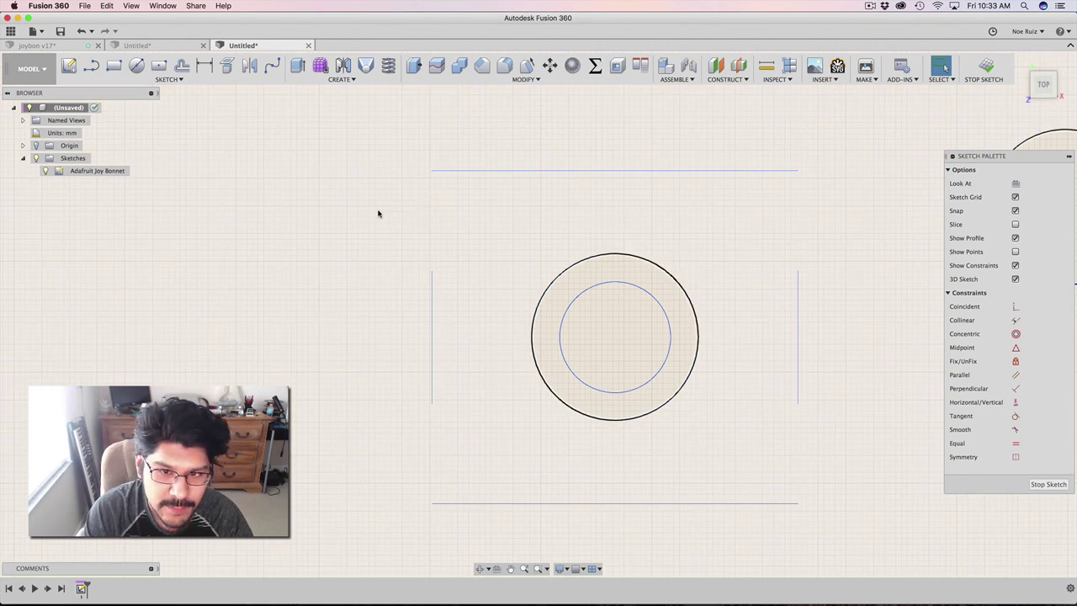
key("r")
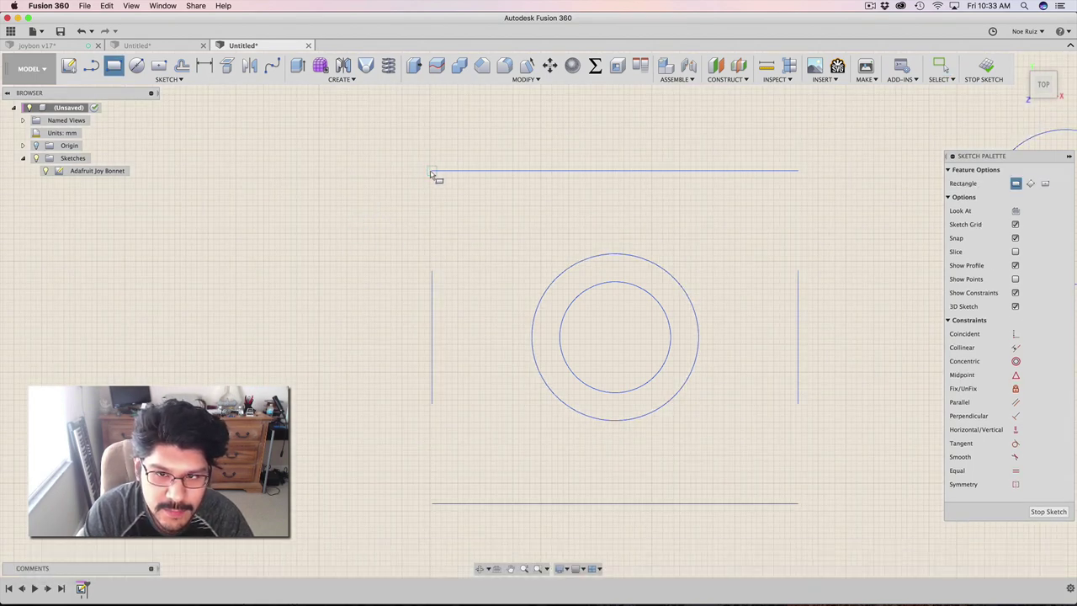
left_click(431, 172)
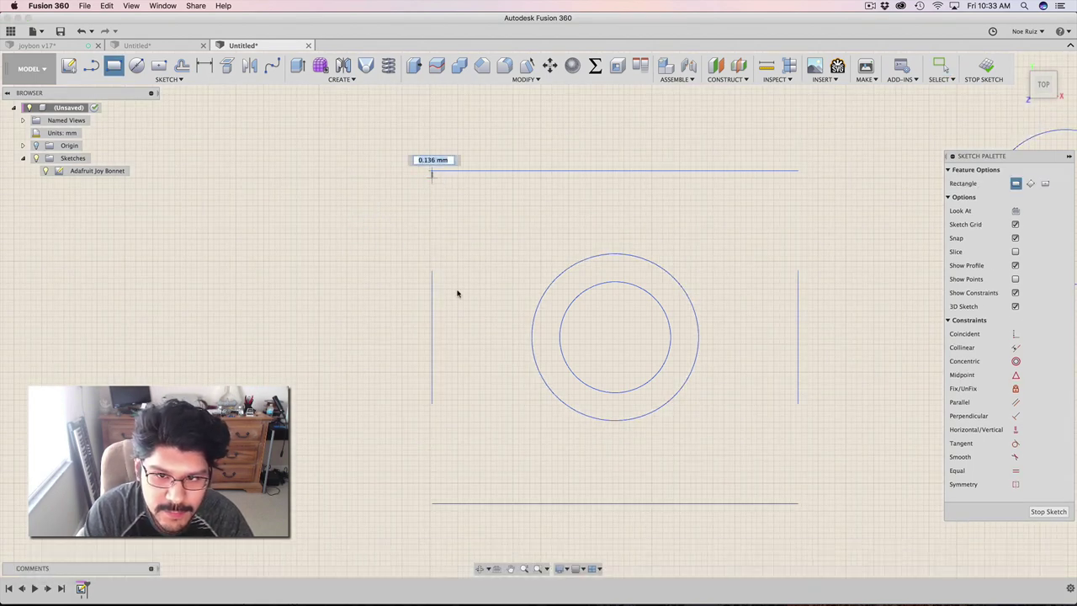
left_click(799, 505)
scroll(770, 416, "down", 4)
middle_click_drag(829, 539, 676, 327)
scroll(676, 326, "up", 2)
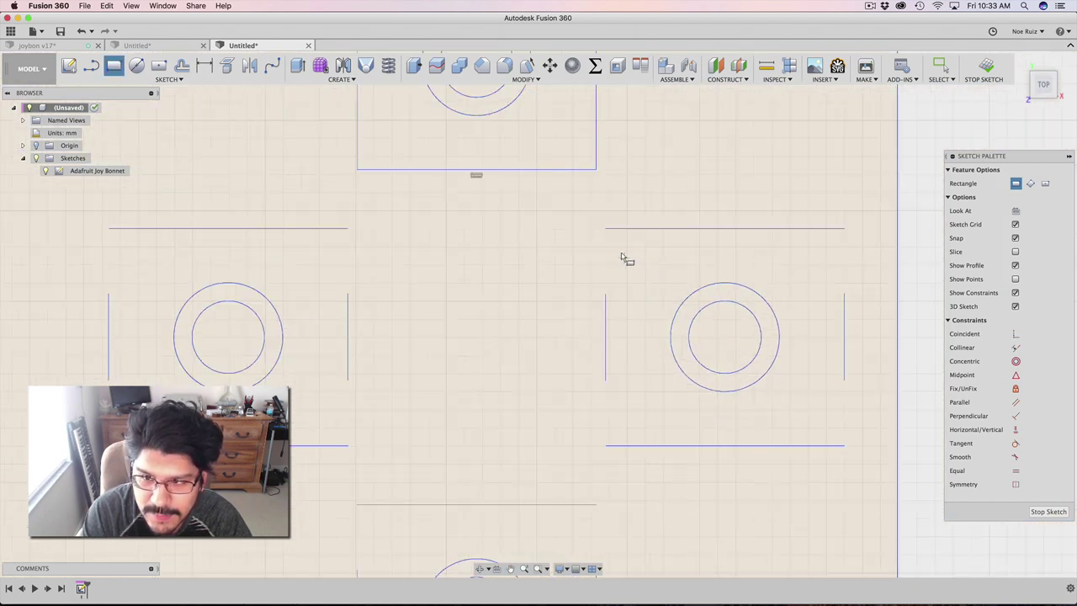
left_click(606, 228)
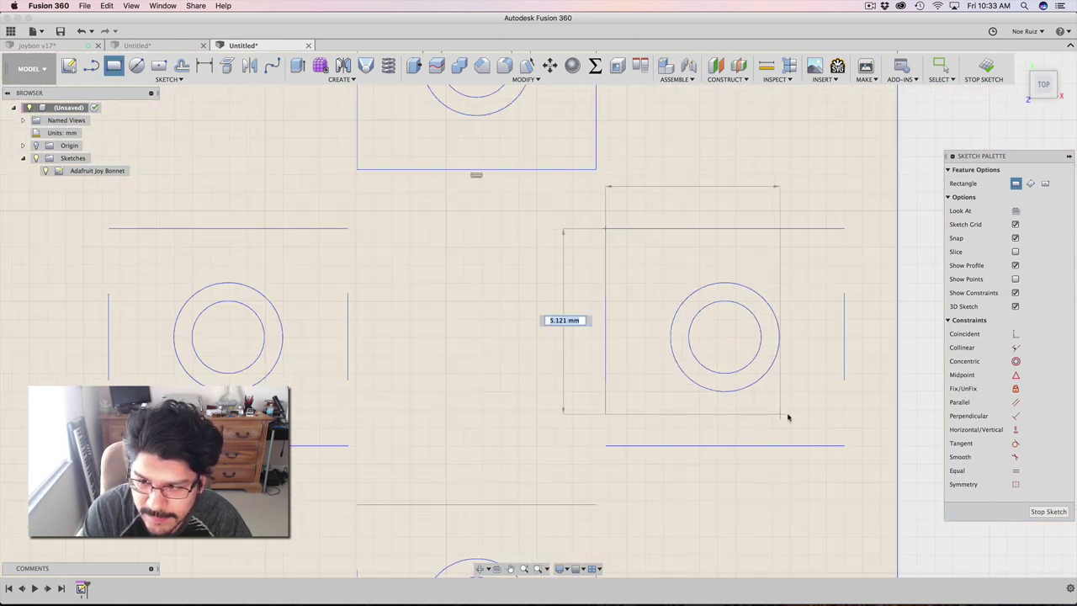
left_click(844, 446)
Close the outlines of the diamond cluster's lower and left buttons with rectangles through their line endpoints
middle_click_drag(719, 463, 825, 305)
left_click(464, 332)
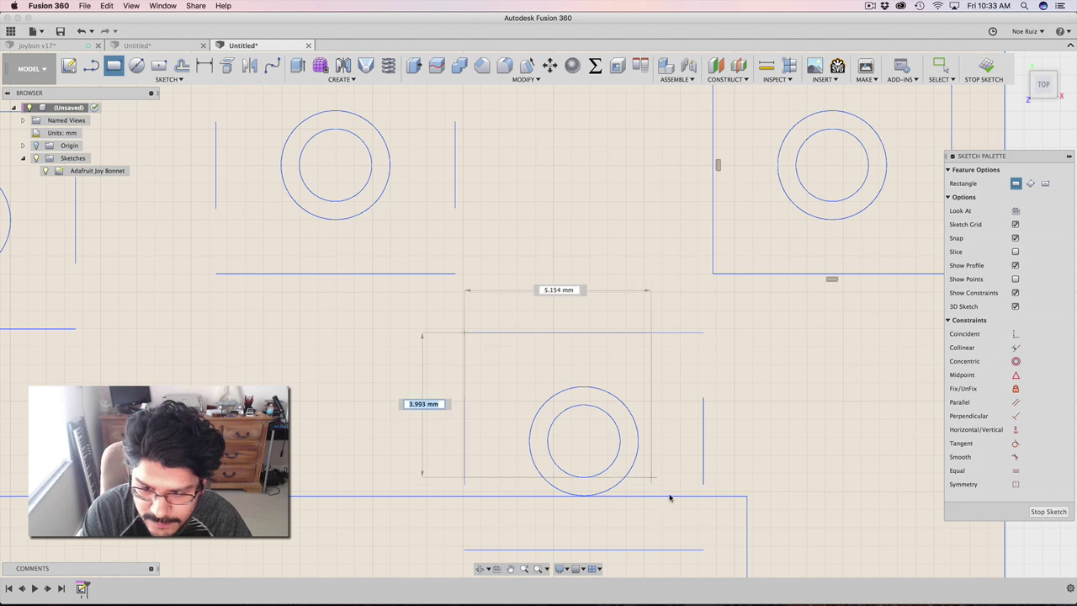
left_click(705, 553)
middle_click_drag(464, 329, 452, 261)
left_click(453, 264)
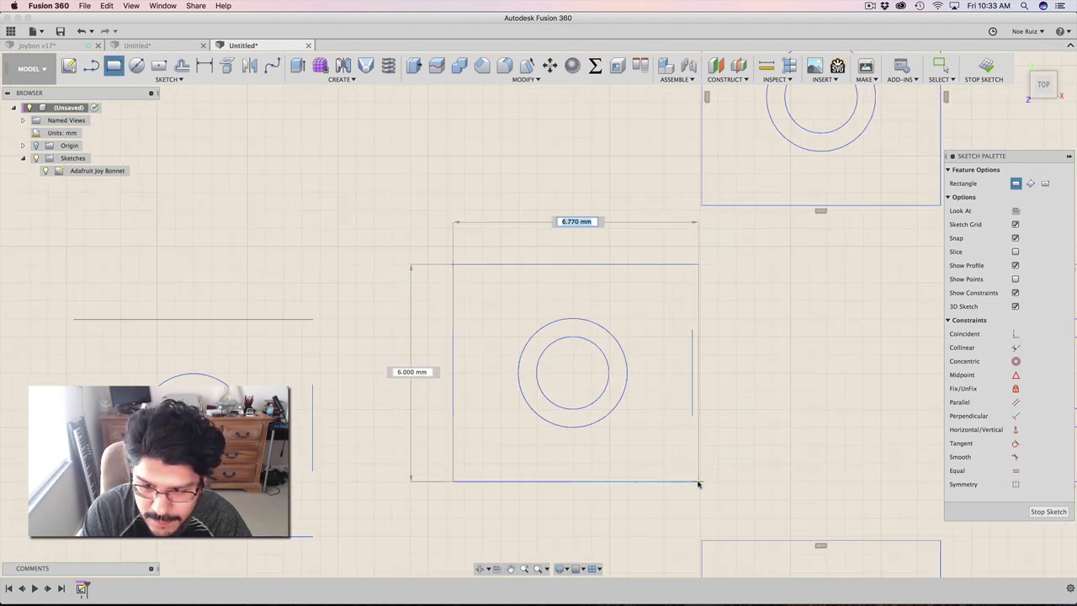
left_click(692, 482)
Draw 6.6 × 6 mm rectangles around the two middle buttons beside the joystick, snapping to their outline endpoints
mouse_move(625, 428)
middle_mouse_down()
mouse_move(833, 347)
mouse_move(943, 340)
middle_mouse_up()
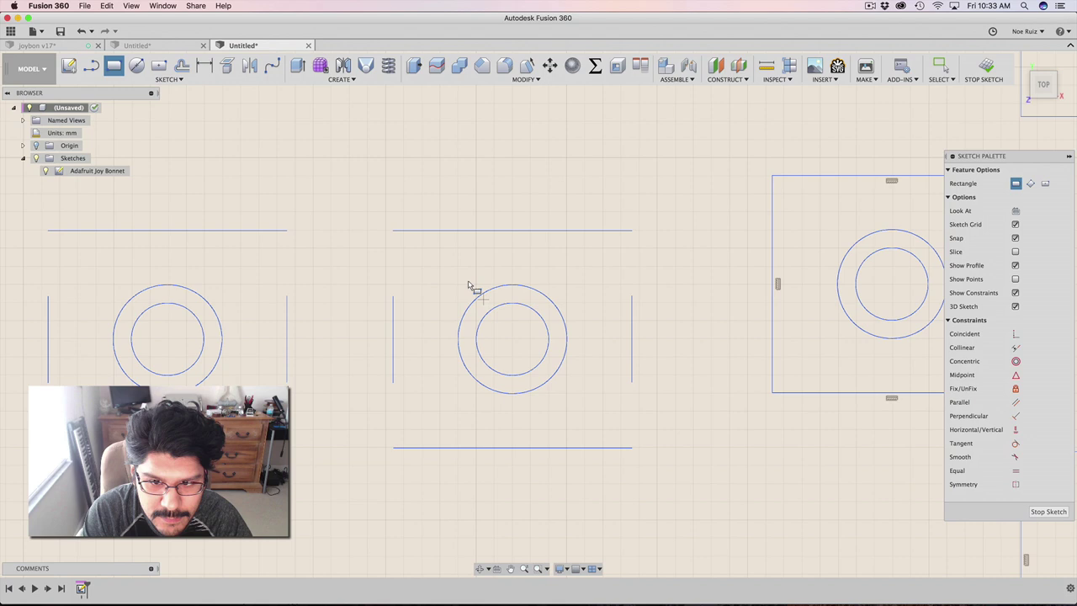
left_click(393, 230)
left_click(632, 447)
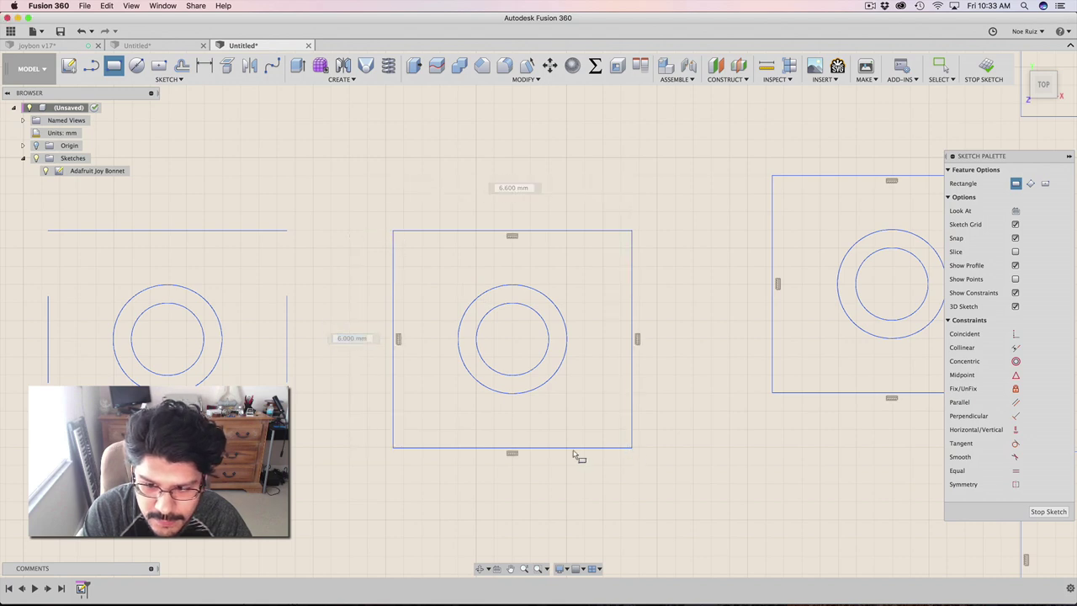
middle_click_drag(352, 437, 721, 440)
left_click(417, 239)
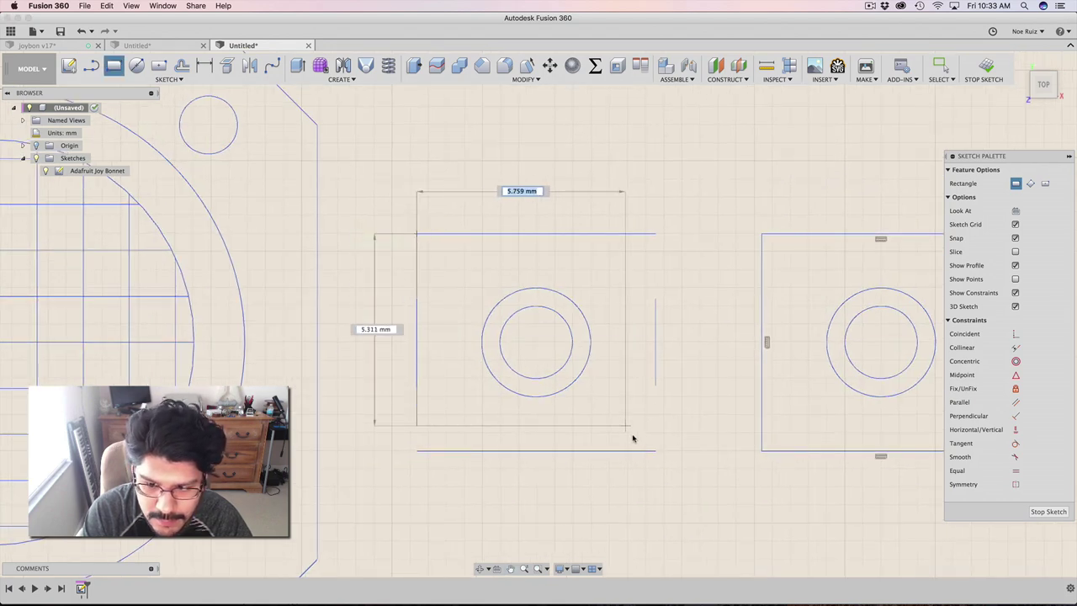
left_click(657, 449)
Draw 4.2 × 3.051 mm rectangles closing the two small button outlines near the board's upper edge
scroll(692, 401, "down", 3)
scroll(694, 401, "down", 3)
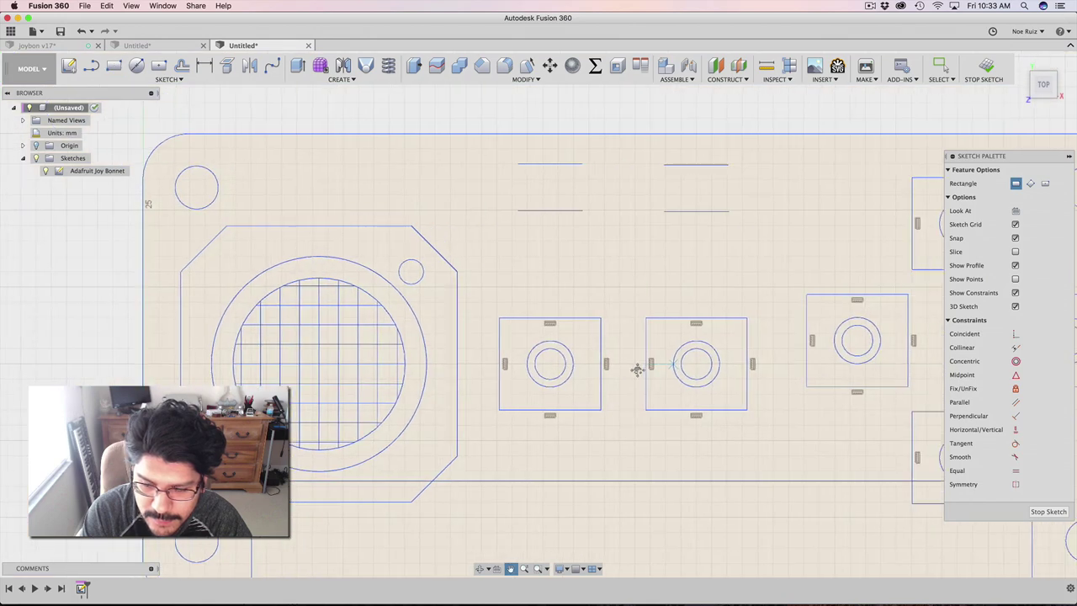
scroll(637, 365, "right", 2)
scroll(497, 315, "up", 5)
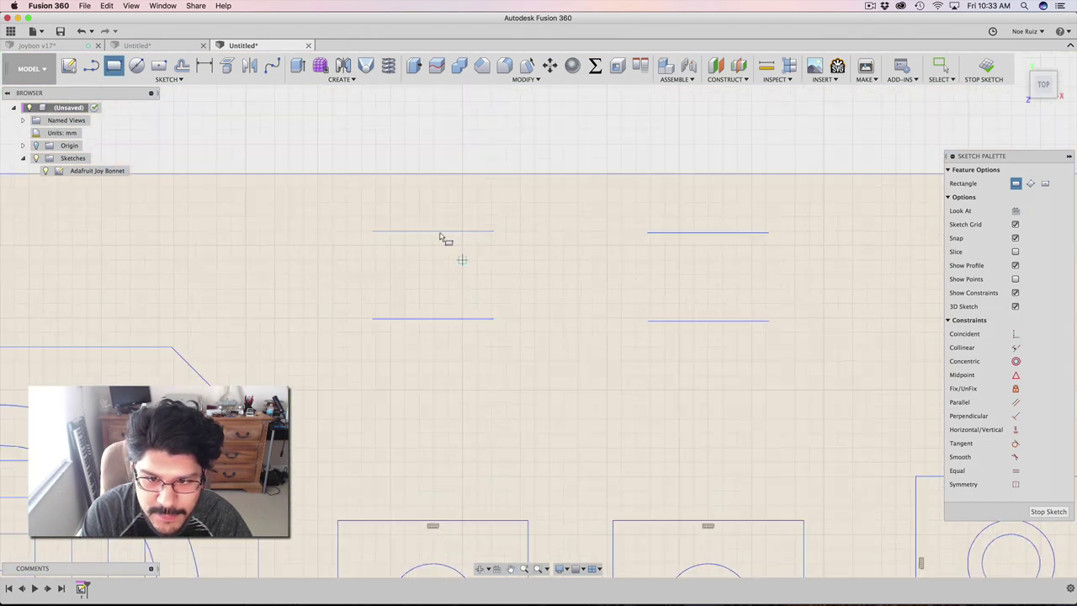
left_click(375, 233)
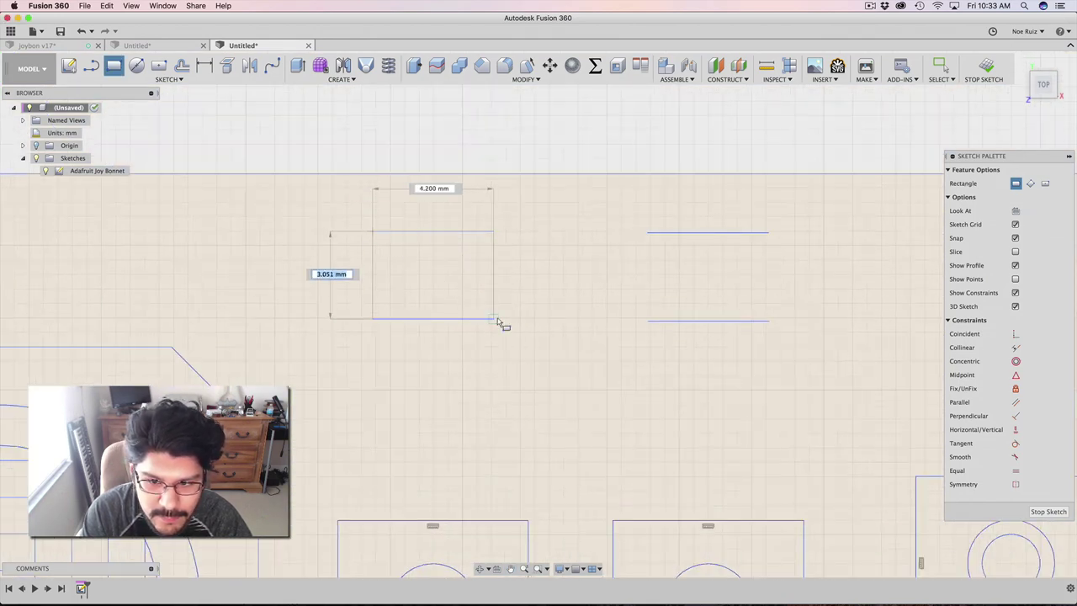
left_click(497, 320)
left_click(649, 234)
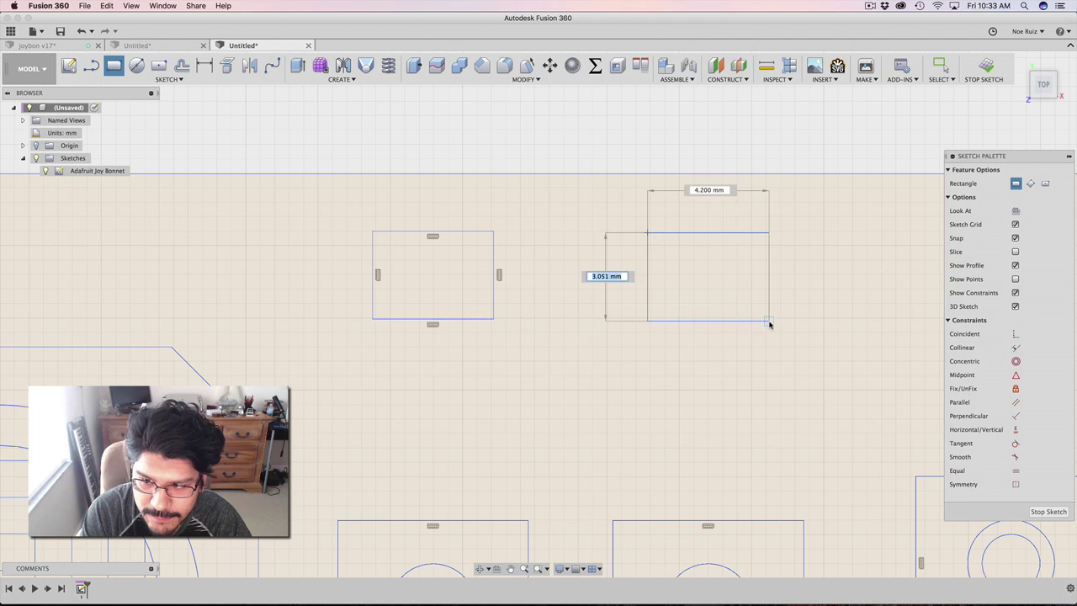
left_click(768, 321)
scroll(615, 274, "up", 3)
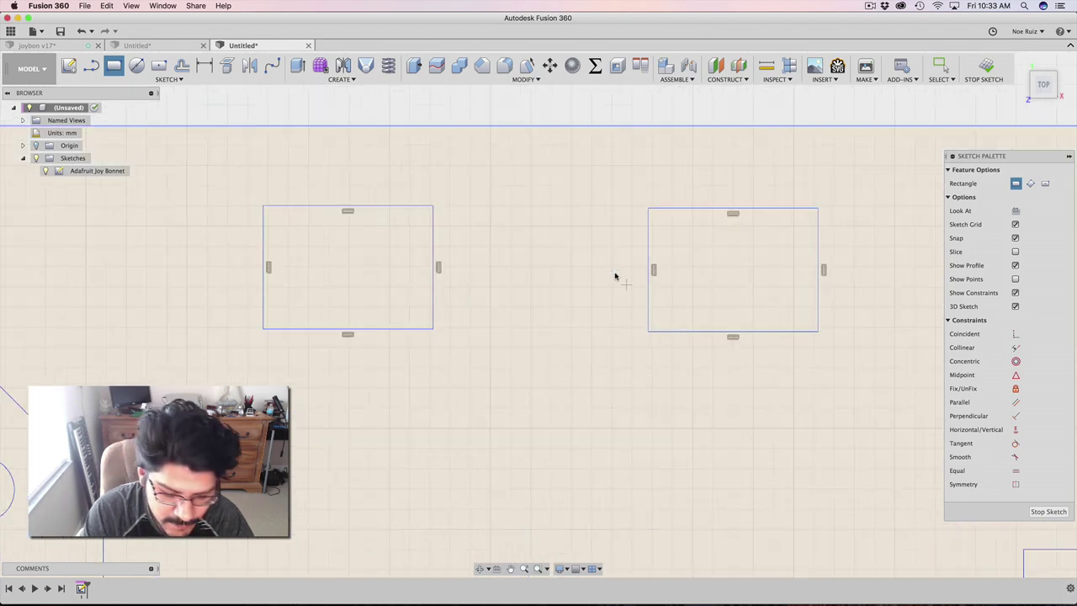
Draw a 2 mm diameter circle at the centre of the left small button rectangle
middle_click_drag(615, 274, 642, 361)
key("l")
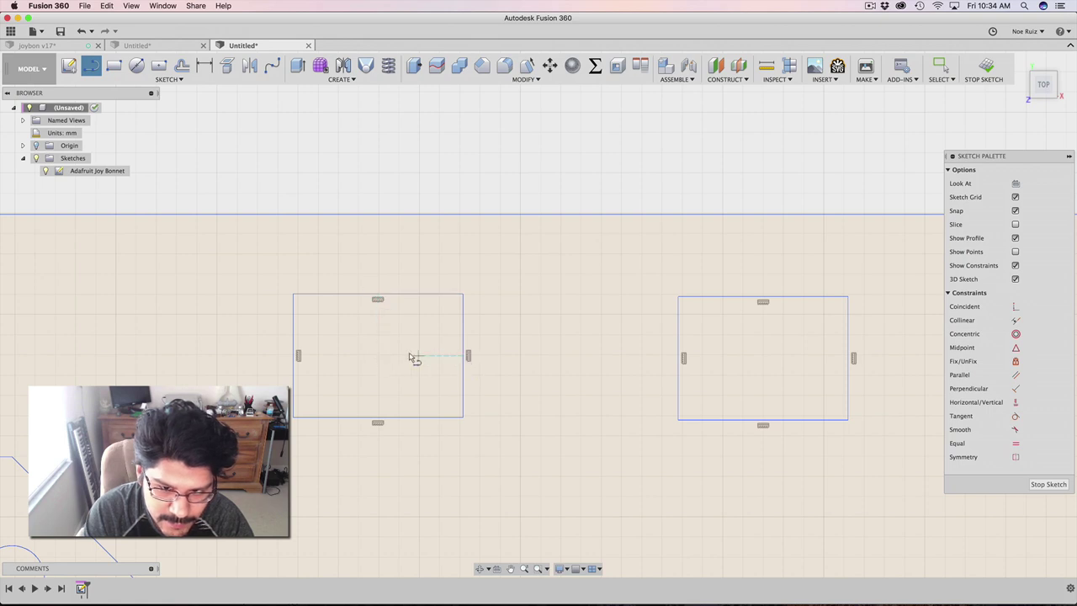
scroll(378, 360, "up", 3)
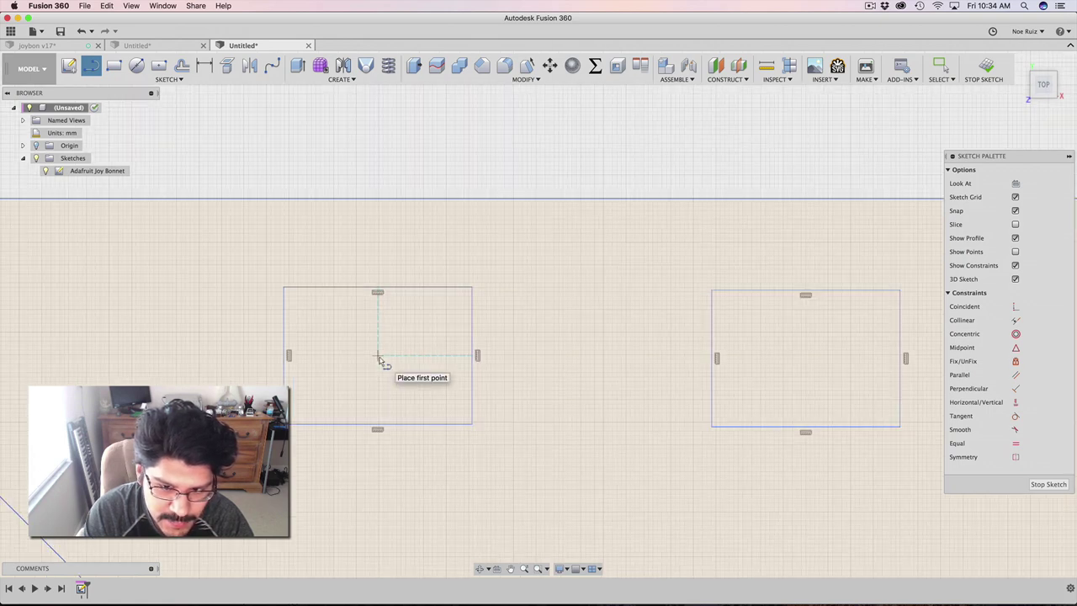
key("r")
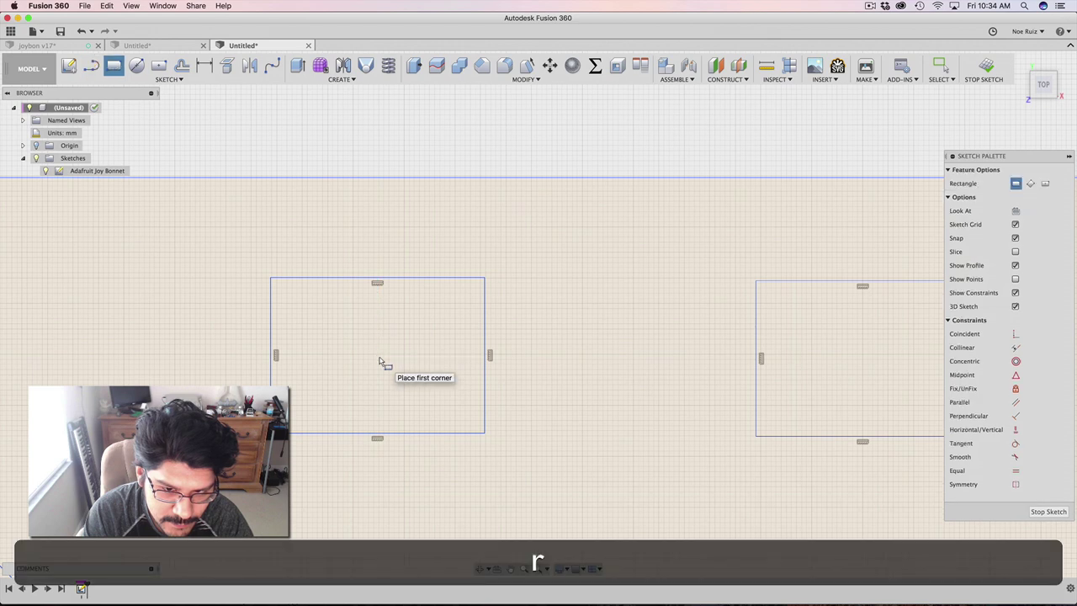
key("c")
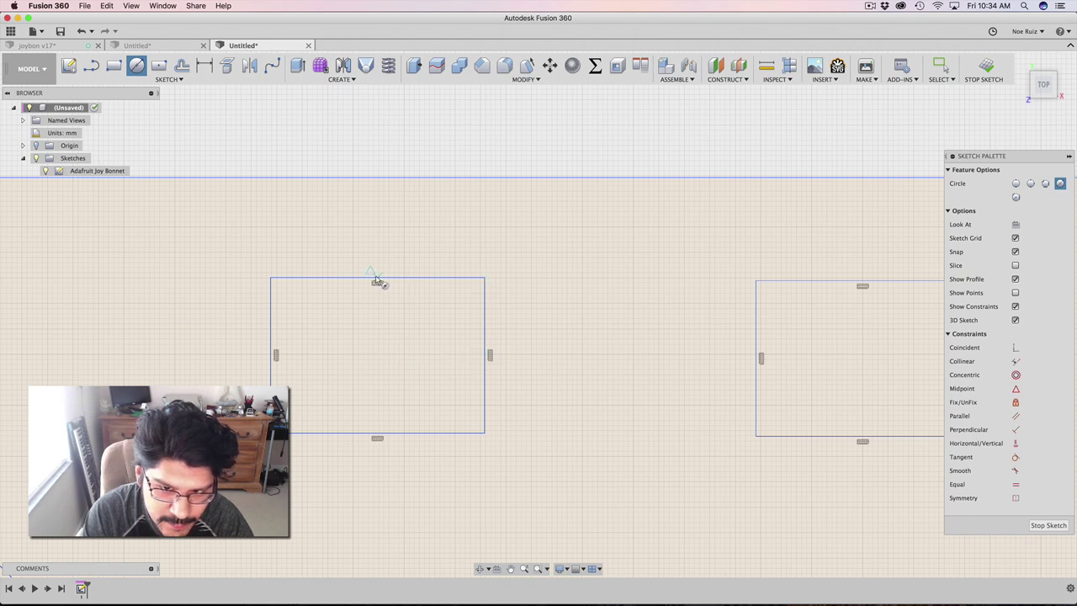
left_click(378, 356)
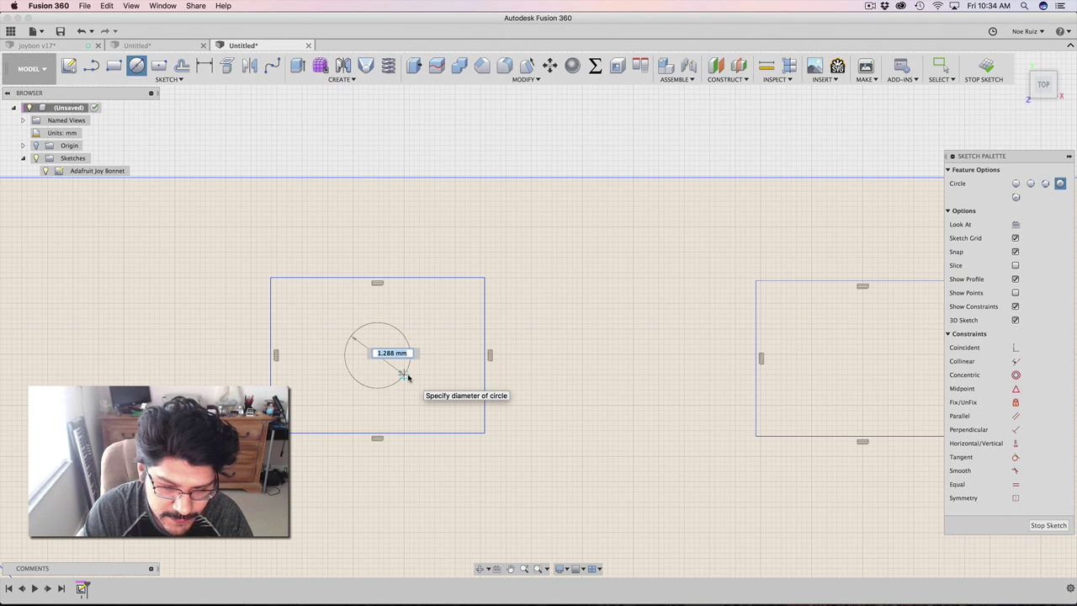
type("1")
key("Return")
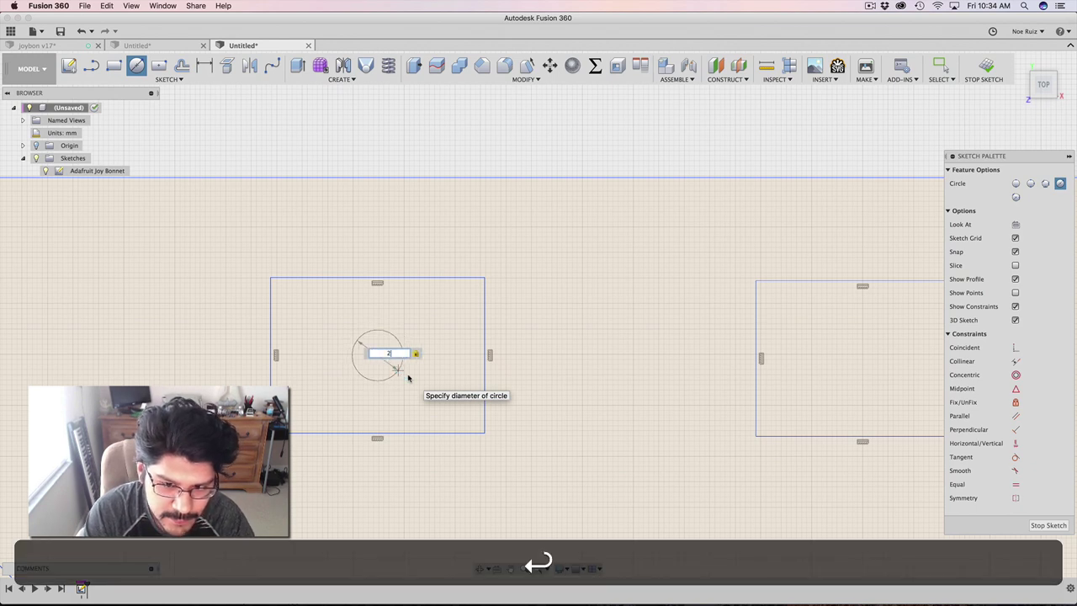
key("Return")
scroll(452, 363, "down", 2)
middle_click_drag(575, 328, 358, 342)
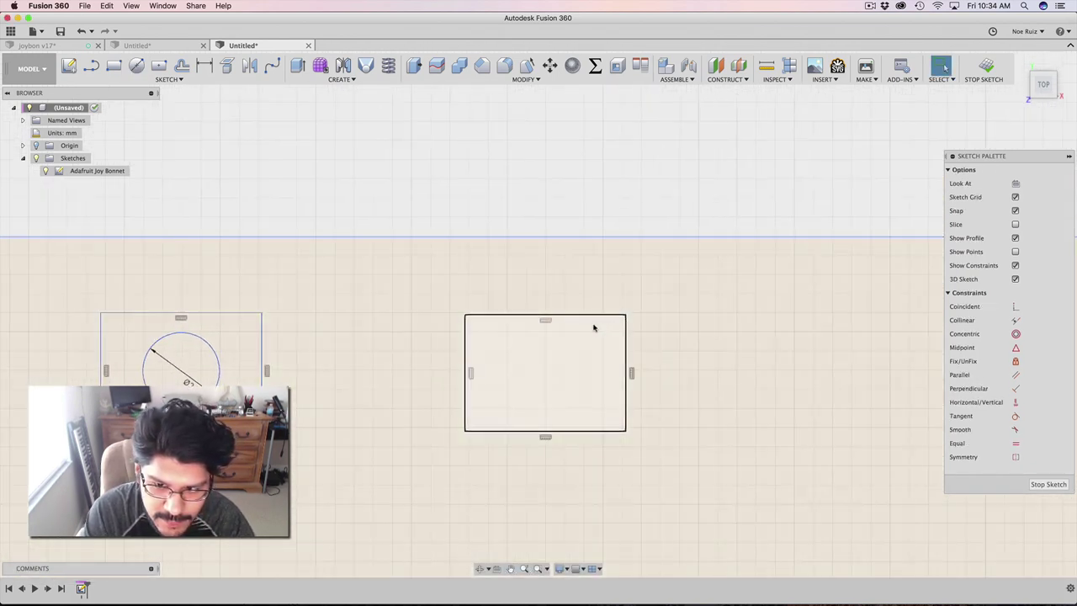
key("r")
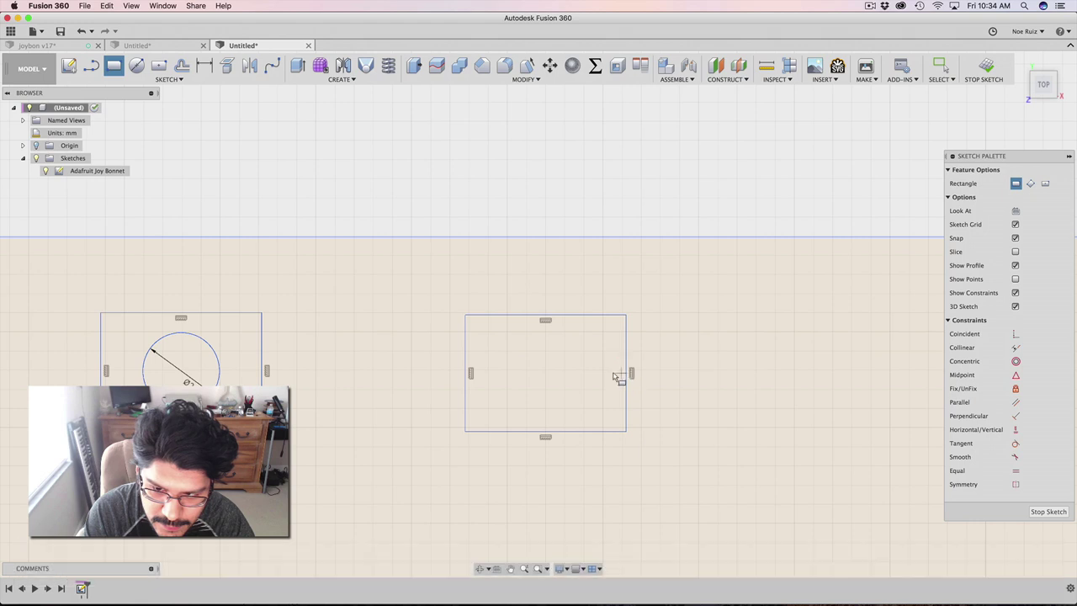
left_click(546, 374)
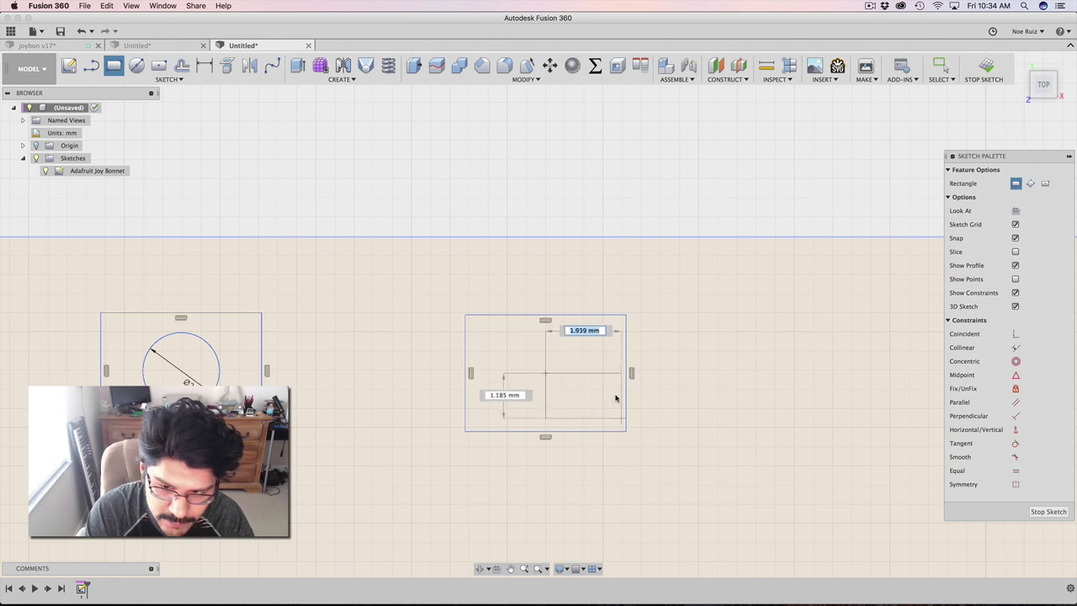
key("c")
key("Escape")
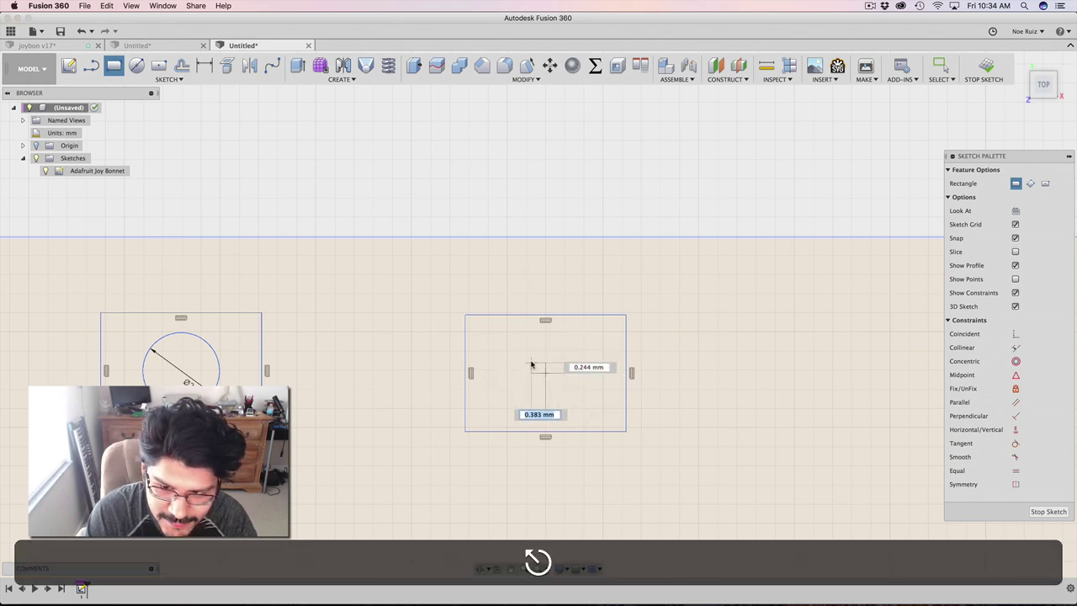
Draw a 2 mm diameter circle centred in the right small button rectangle
key("c")
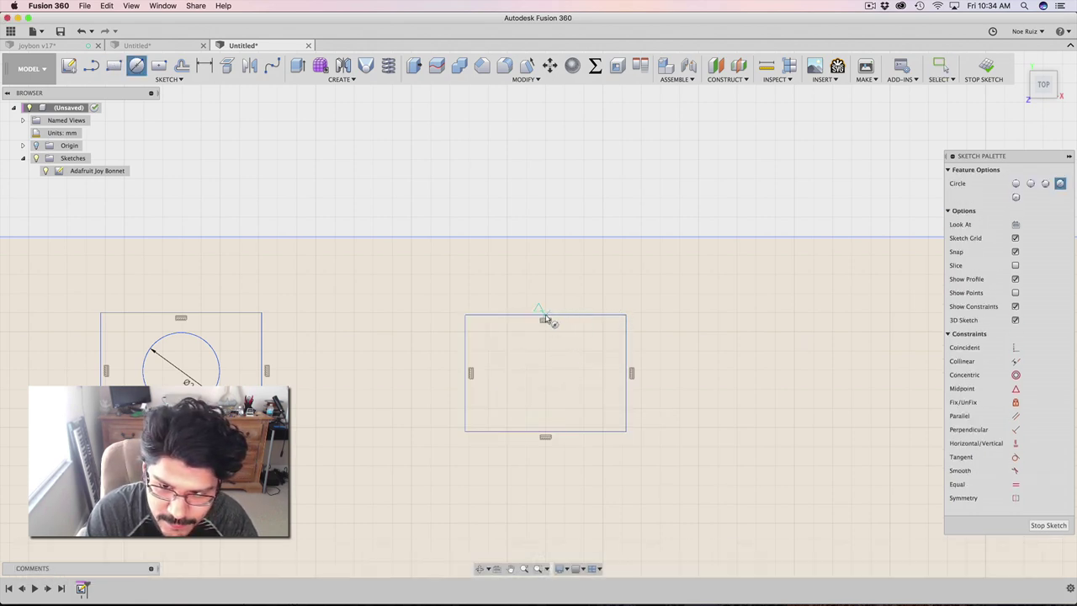
left_click(549, 375)
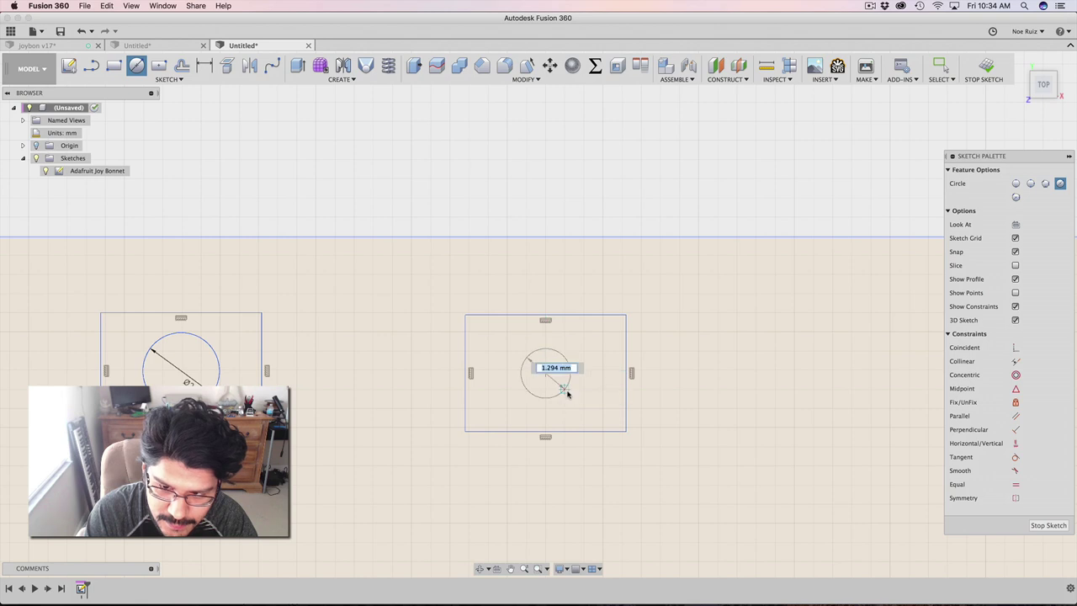
type("2")
key("shift+Return")
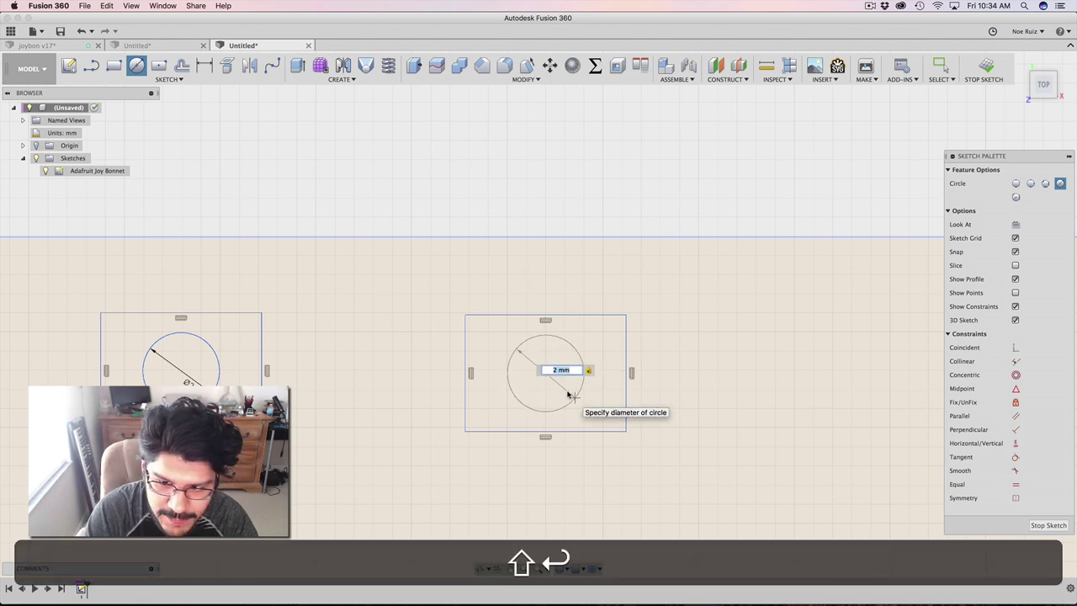
key("Return")
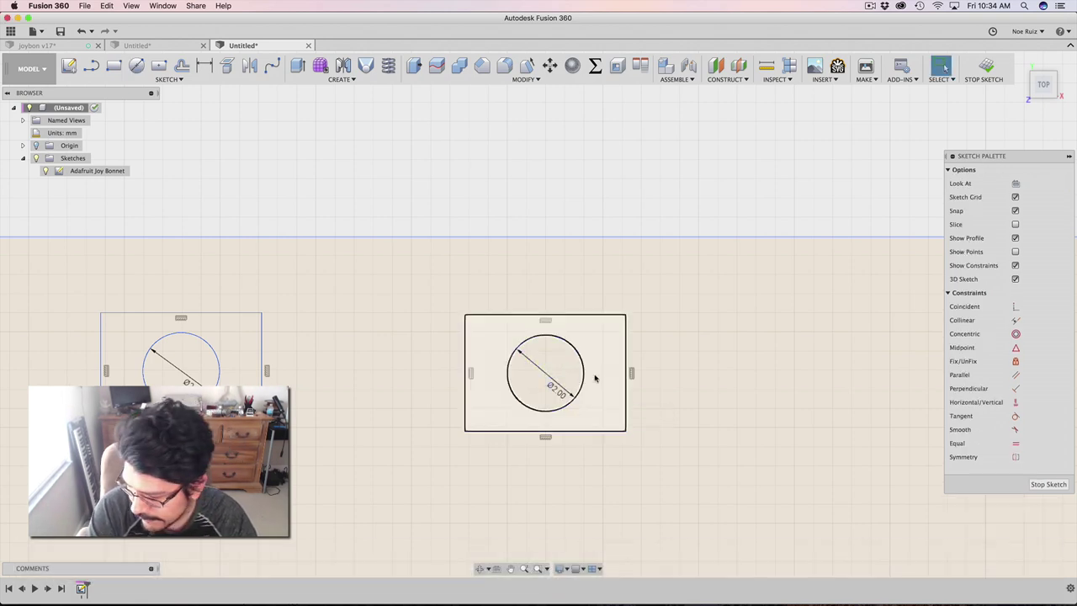
Switch to the TextEdit notes and look up the small button actuator dimensions
key("super+Tab")
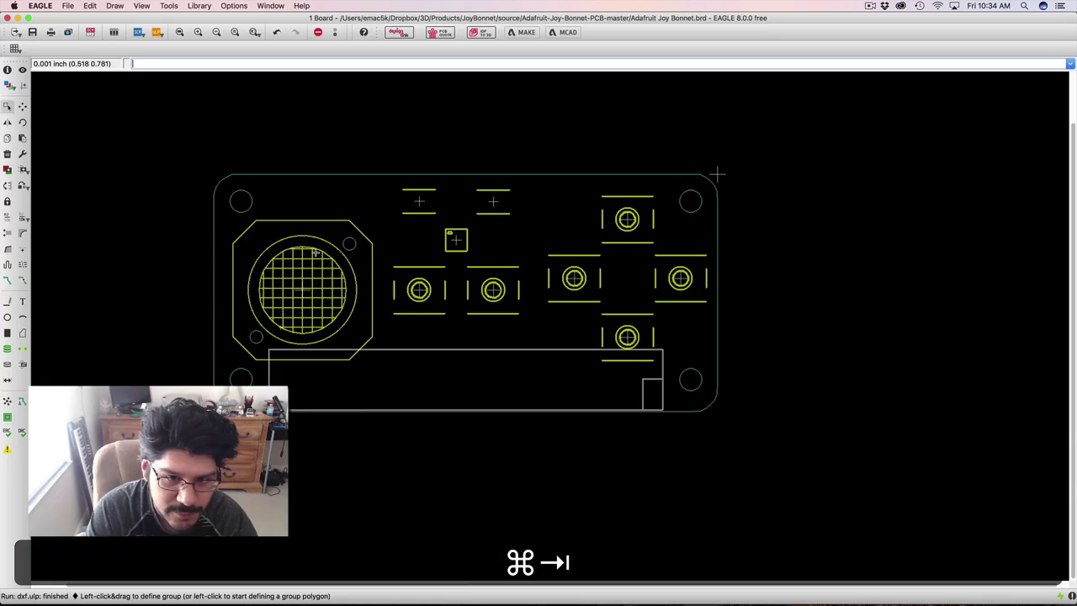
key("super+Tab")
key("super+Tab")
key("super+Tab")
key("super+Tab")
key("super+Tab")
key("super+Tab")
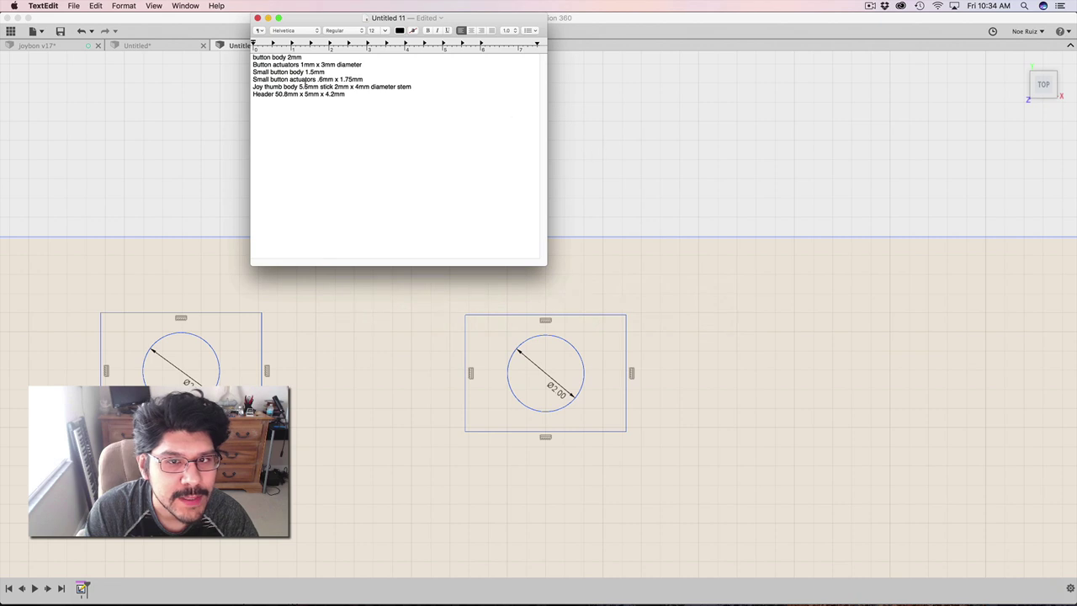
left_click_drag(380, 78, 252, 78)
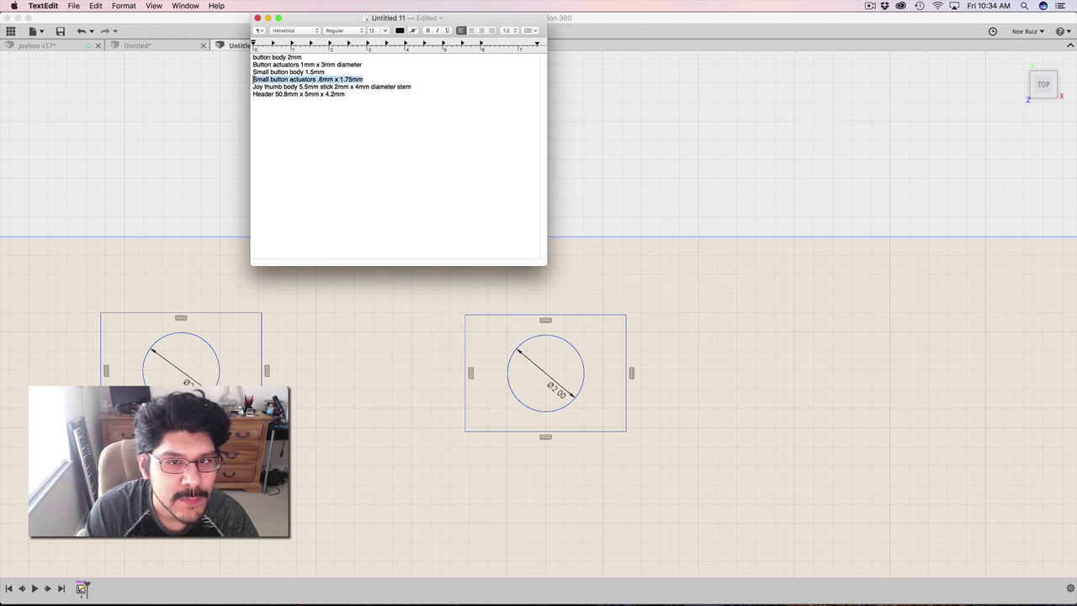
Return to Fusion 360 and set the diameter of the right small button's circle to 1.75 mm
left_click(648, 160)
double_click(558, 389)
type("1")
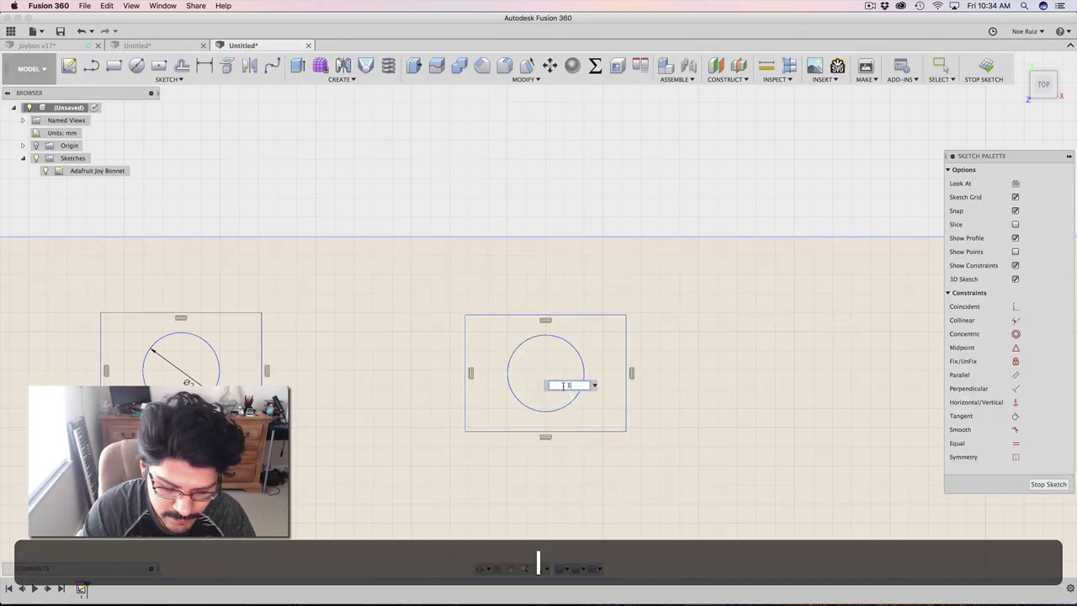
type(".75")
key("Return")
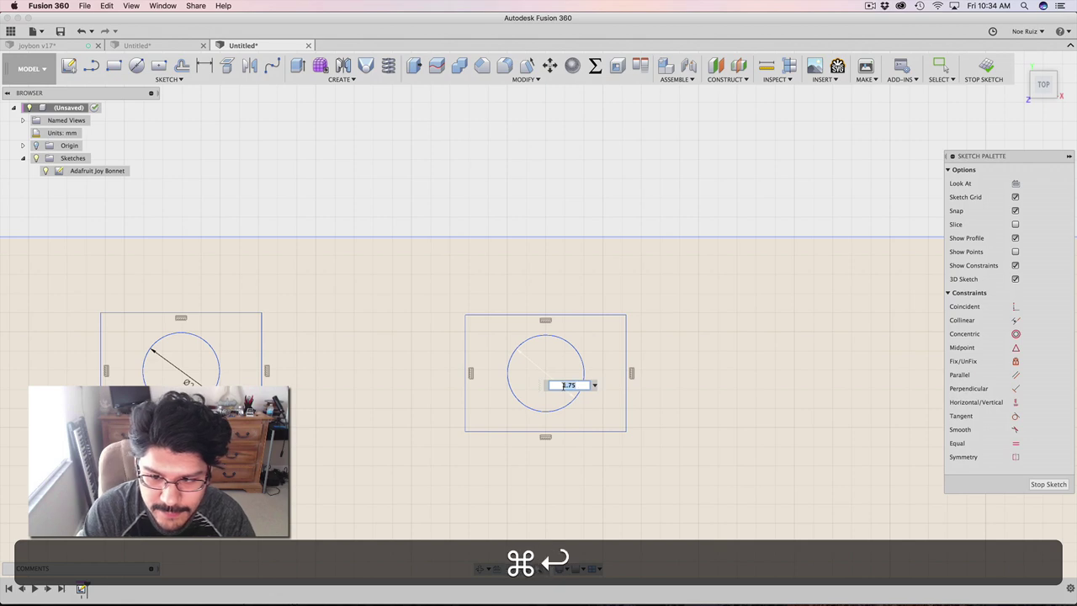
Set the diameter of the left small button's circle to 1.75 mm
double_click(190, 383)
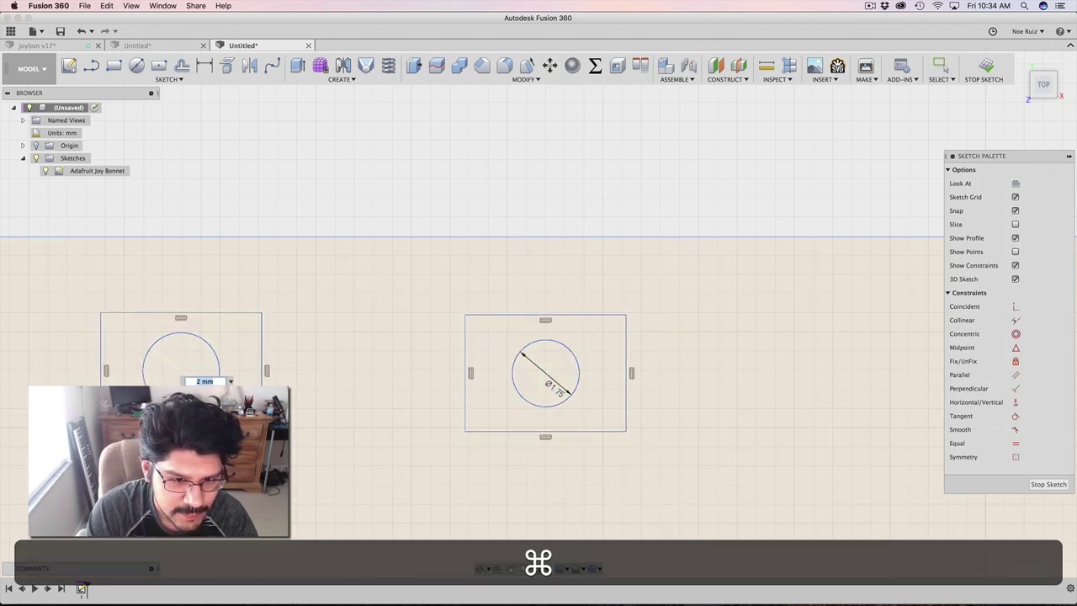
type("1.75")
key("super+Return")
scroll(236, 377, "down", 3)
scroll(241, 377, "down", 5)
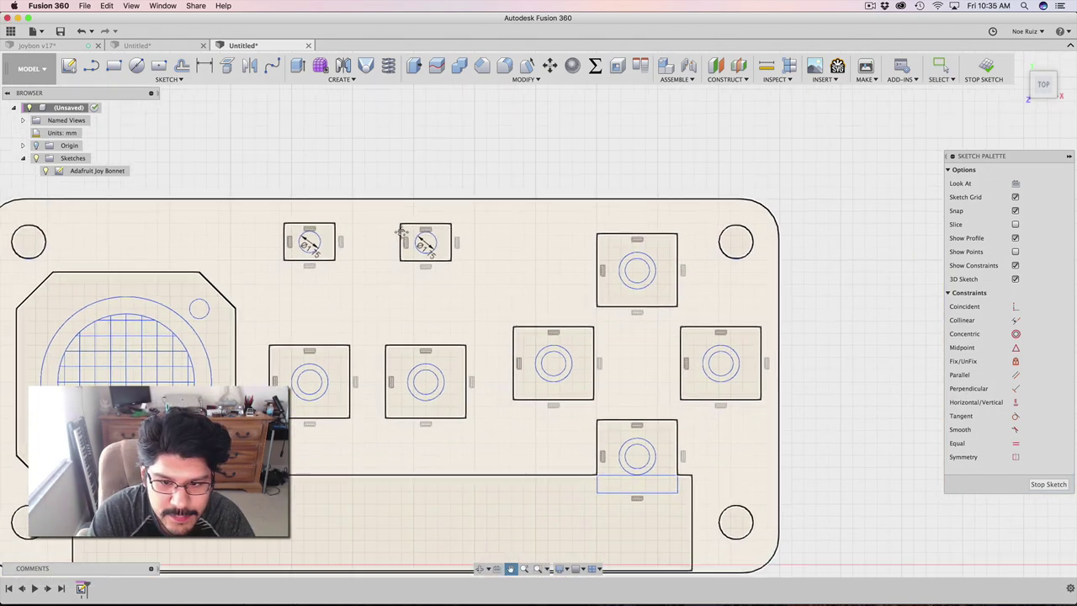
scroll(221, 344, "up", 4)
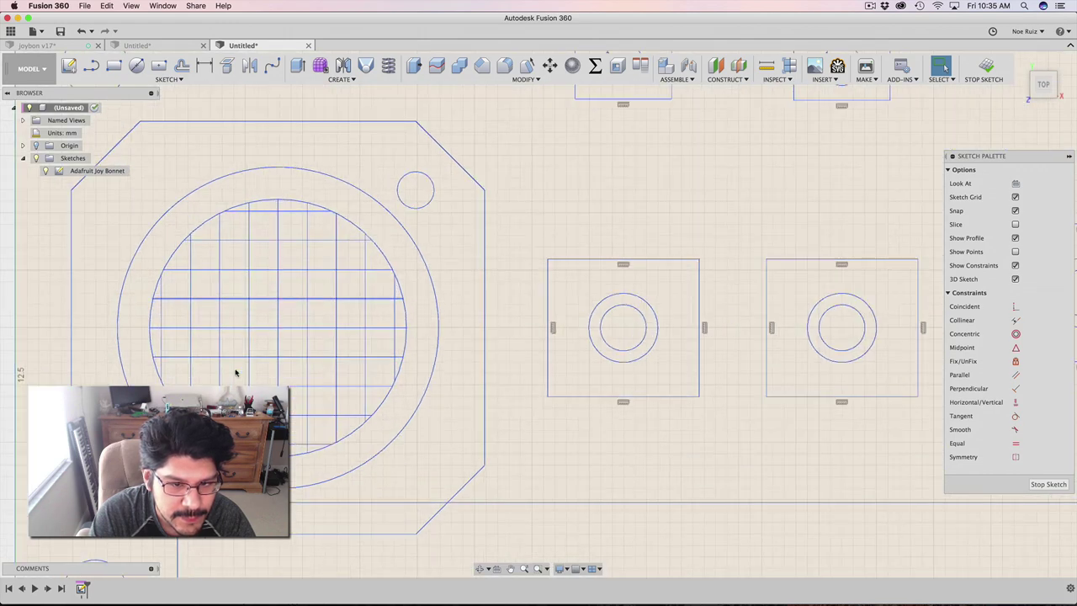
left_click(363, 231)
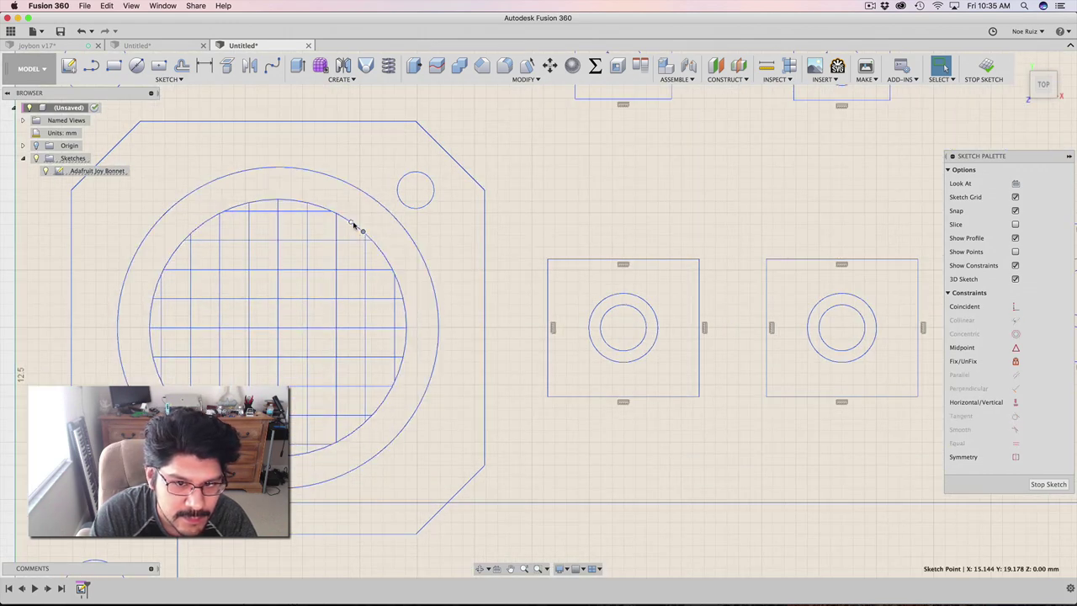
left_click(343, 220)
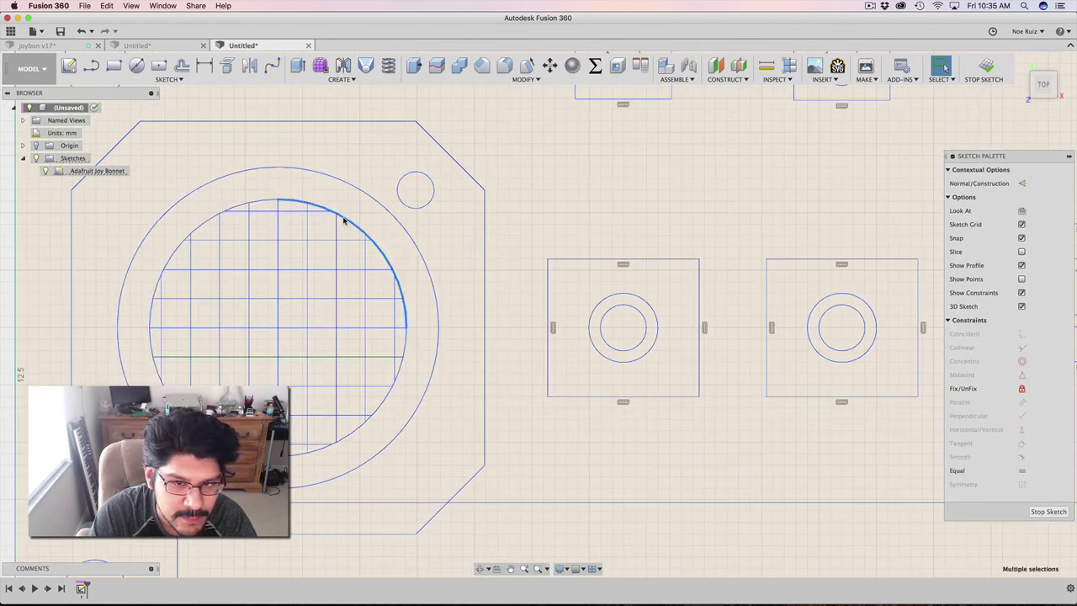
left_click(406, 340)
double_click(407, 338)
scroll(402, 330, "up", 3)
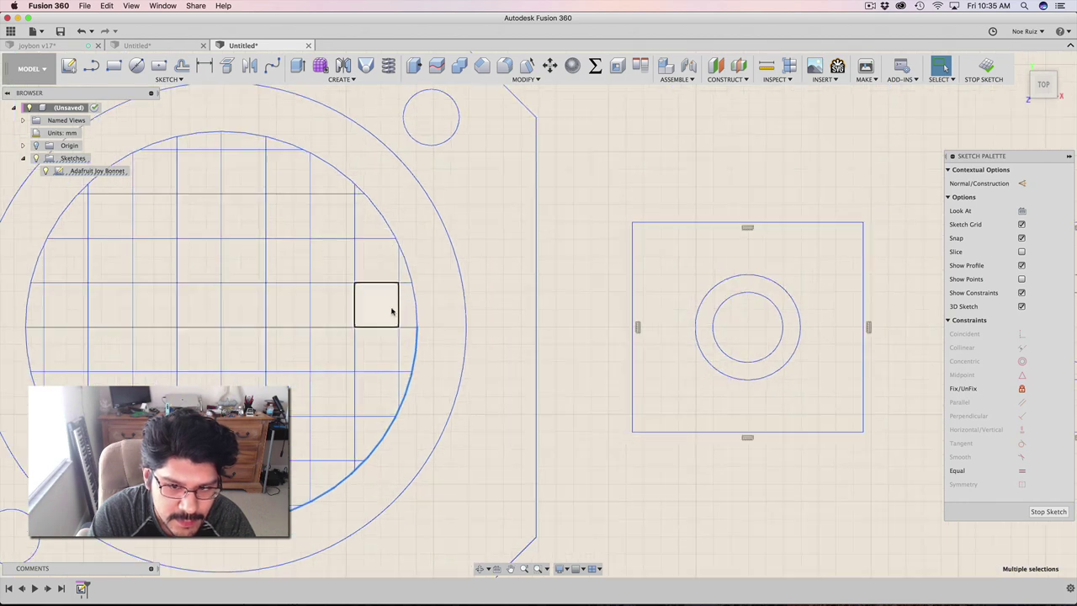
left_click(413, 294)
scroll(404, 295, "down", 2)
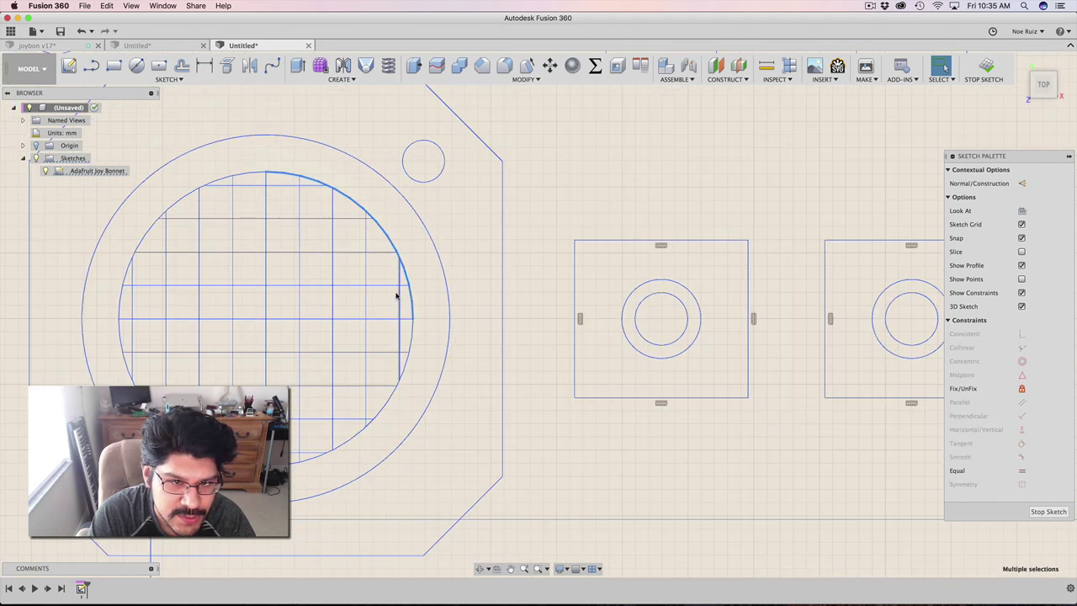
Delete all the horizontal and vertical grid lines inside the joystick's inner circle
left_click_drag(313, 266, 217, 389)
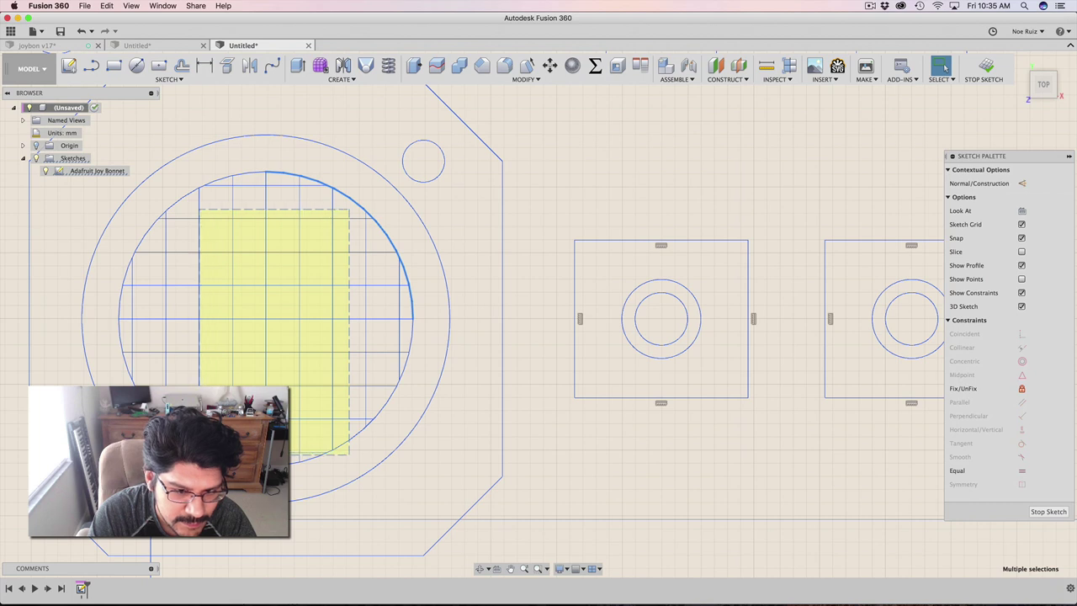
left_click_drag(200, 454, 200, 455)
key("BackSpace")
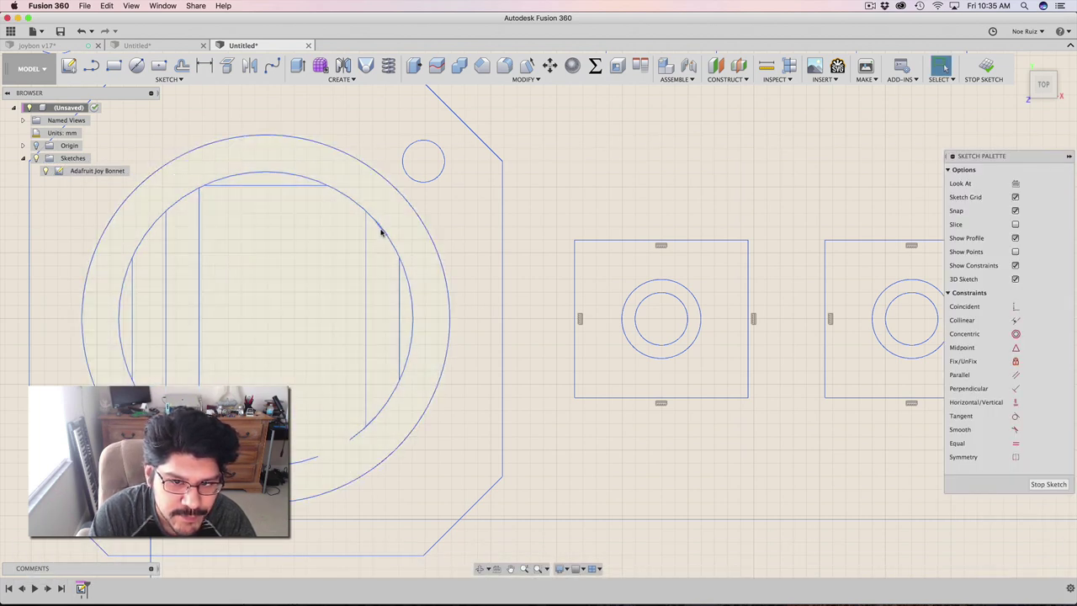
left_click_drag(404, 316, 216, 343)
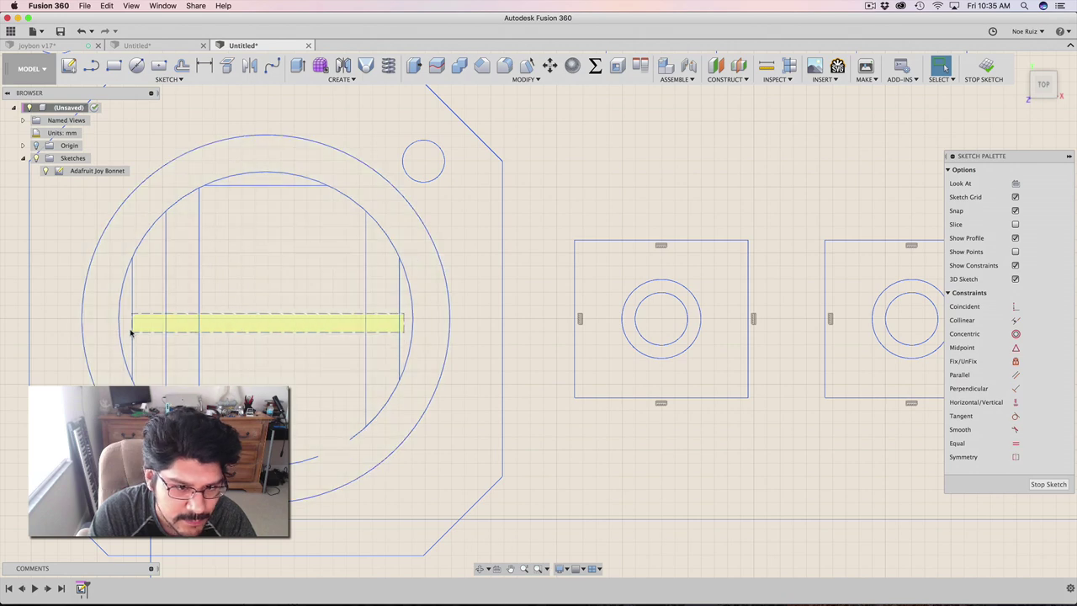
left_click_drag(130, 332, 128, 326)
key("BackSpace")
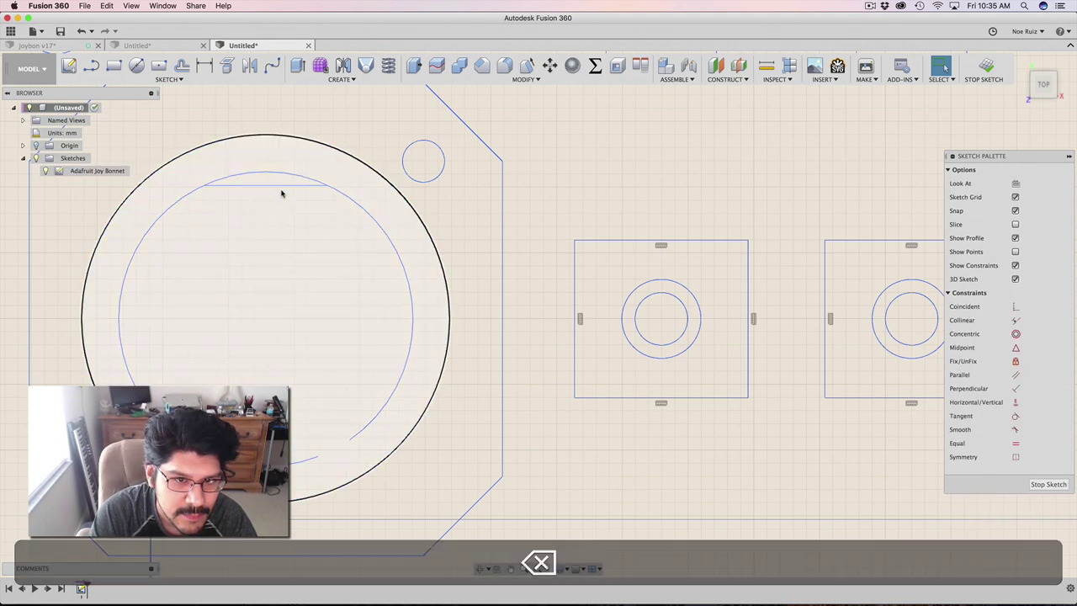
left_click(278, 185)
key("BackSpace")
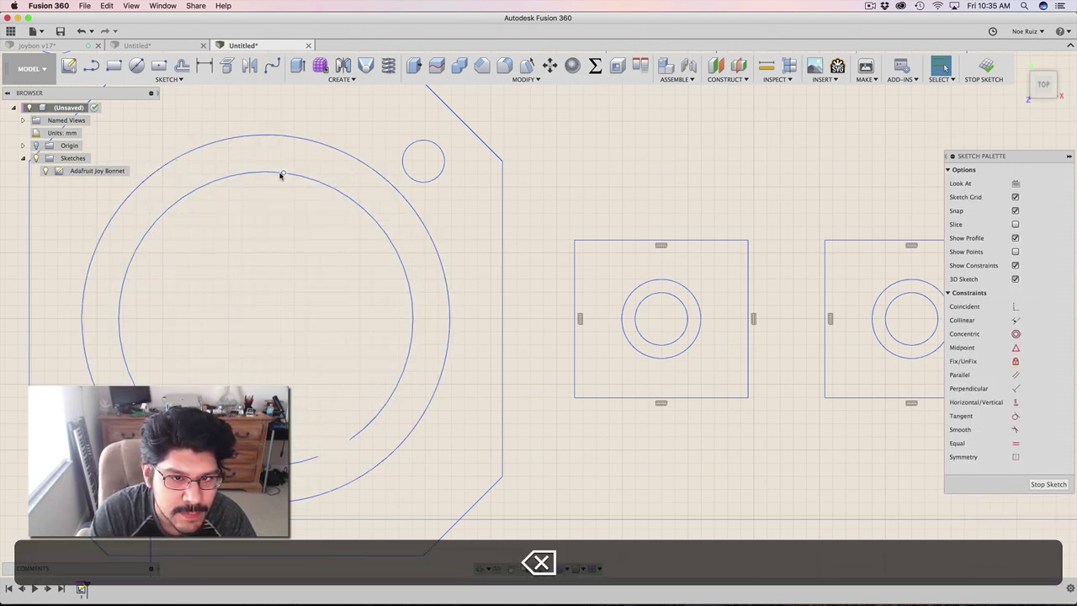
Delete the remaining arc segments of the joystick's inner circle, keeping only the outer circle
scroll(296, 175, "up", 3)
left_click(286, 178)
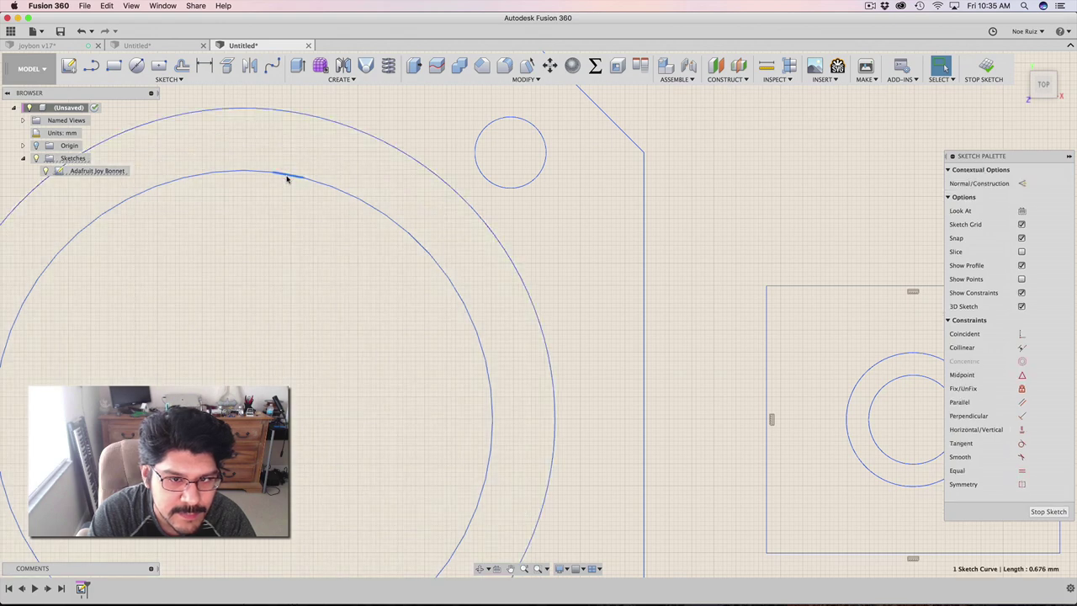
left_click(286, 177, "shift")
scroll(287, 177, "down", 5)
key("BackSpace")
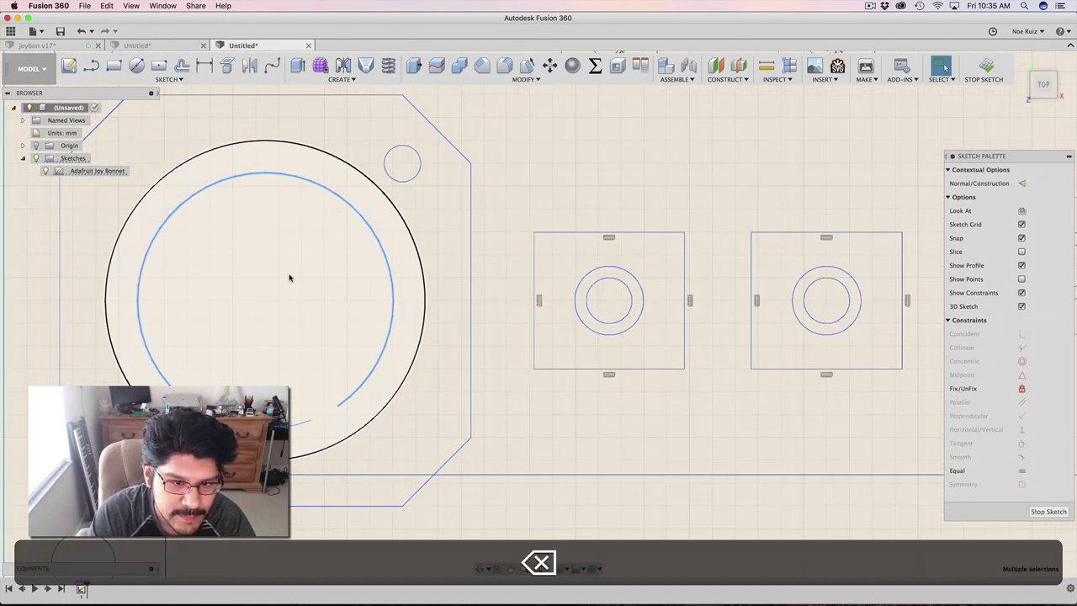
scroll(278, 437, "up", 3)
left_click_drag(359, 380, 134, 425)
key("BackSpace")
Delete the small circles in the corners of the joystick's chamfered outline
scroll(316, 416, "down", 5)
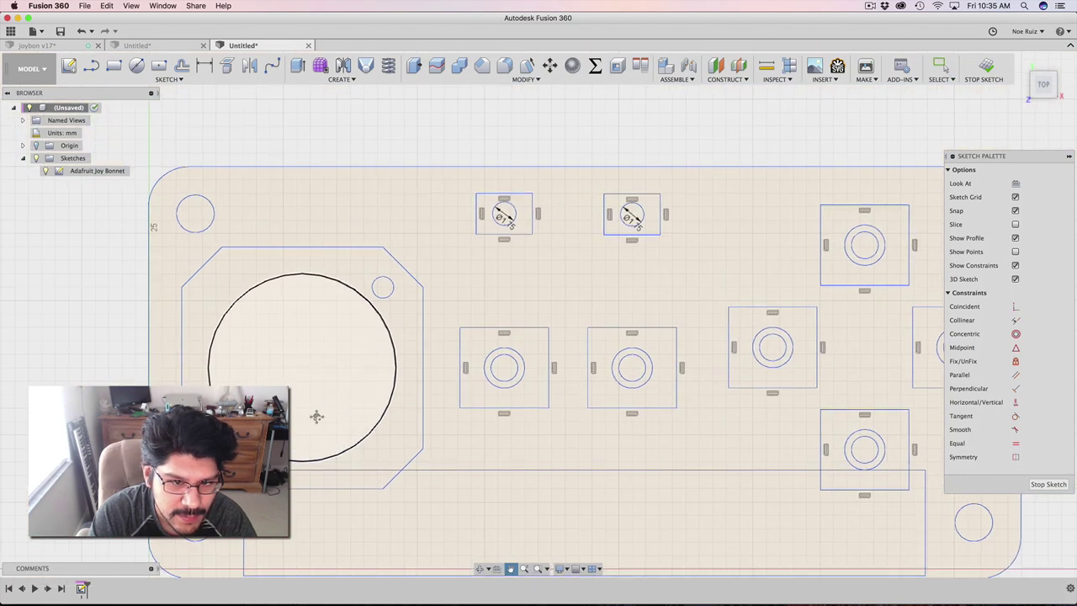
scroll(395, 271, "up", 3)
left_click(379, 317)
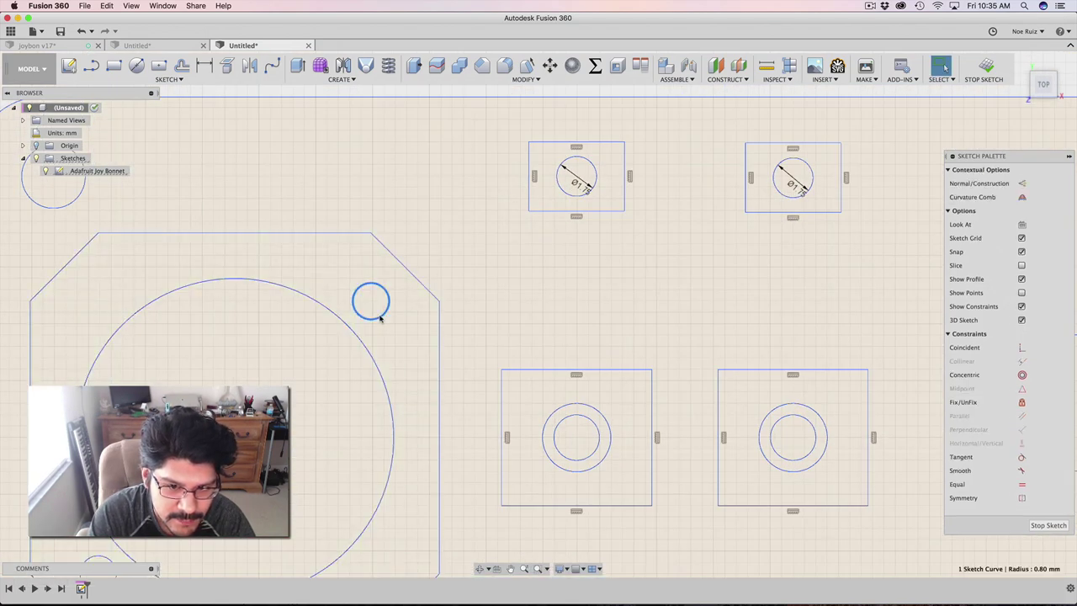
key("BackSpace")
scroll(327, 323, "down", 3)
middle_click_drag(235, 331, 272, 261)
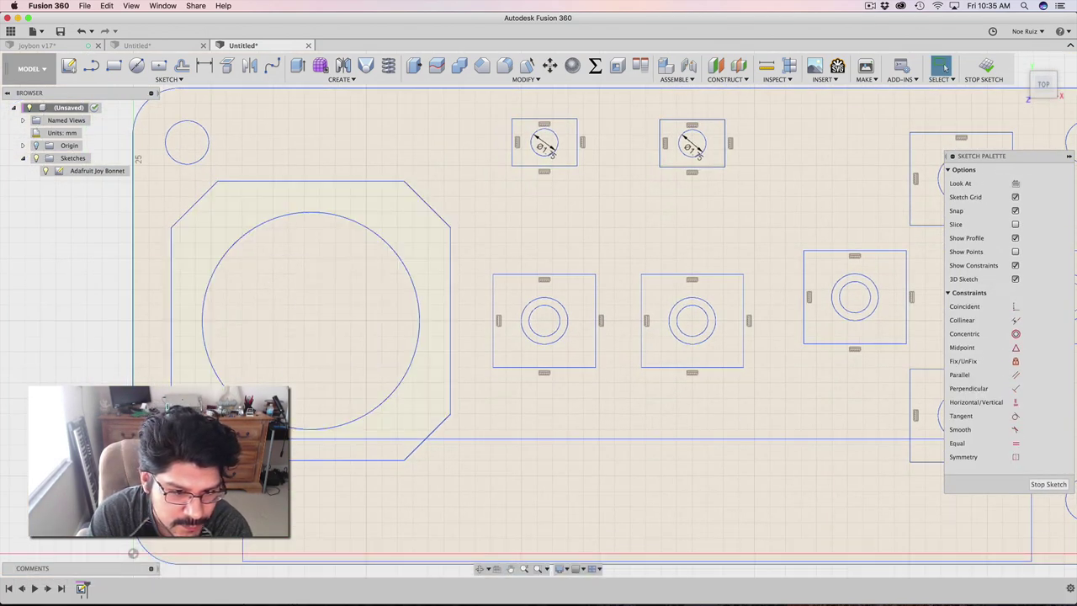
key("BackSpace")
Compare the cleaned-up sketch with the board layout in EAGLE and return to Fusion 360
scroll(254, 405, "down", 2)
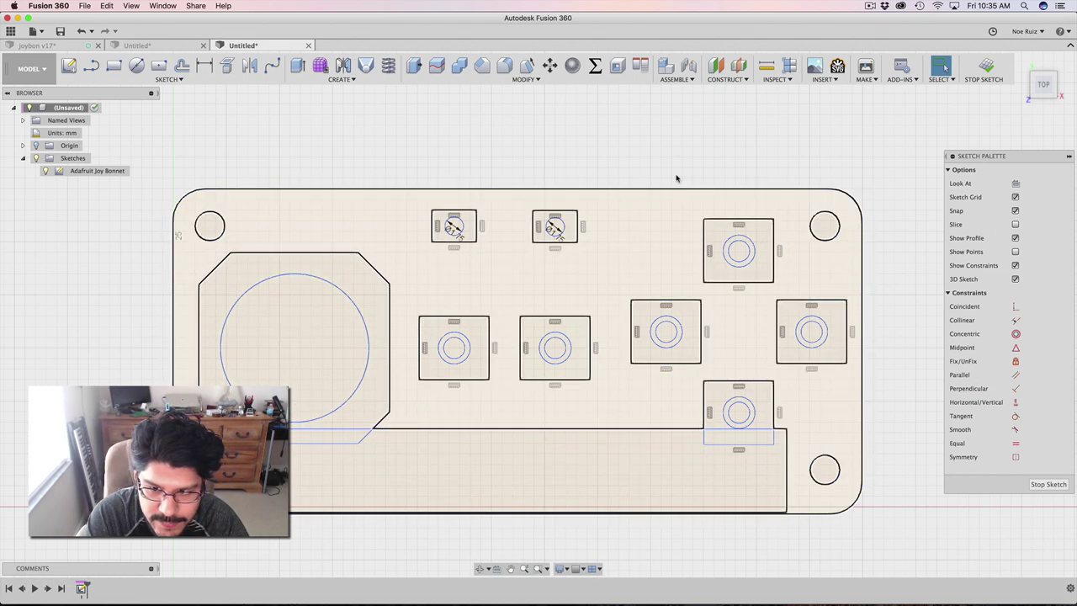
scroll(674, 279, "up", 2)
mouse_move(647, 256)
middle_mouse_down()
mouse_move(601, 262)
mouse_move(571, 238)
middle_mouse_up()
scroll(599, 259, "down", 2)
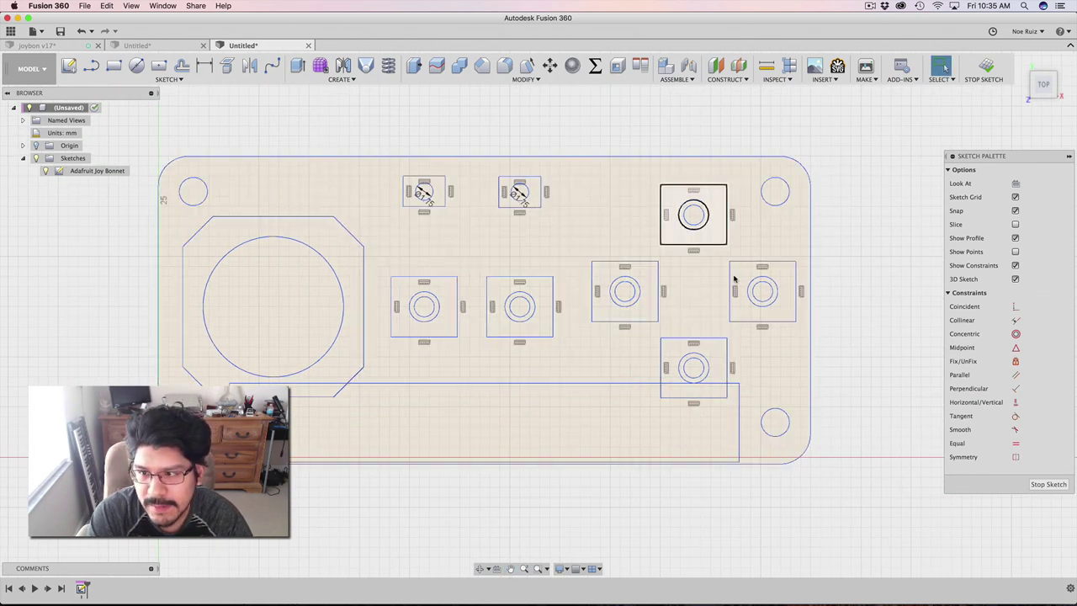
key("super+Tab")
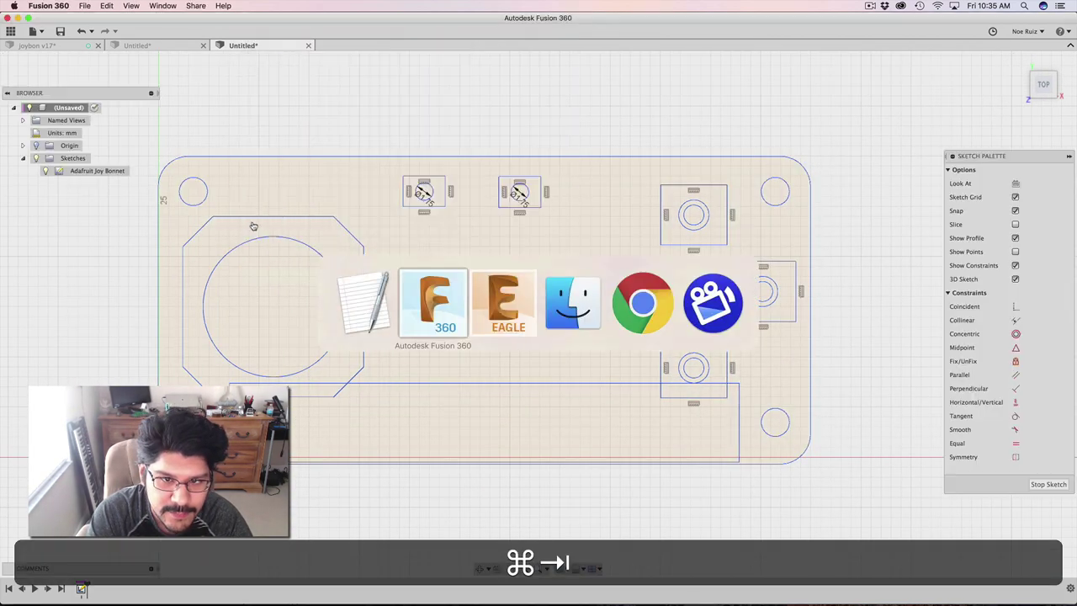
key("super+Tab")
key("super+Tab")
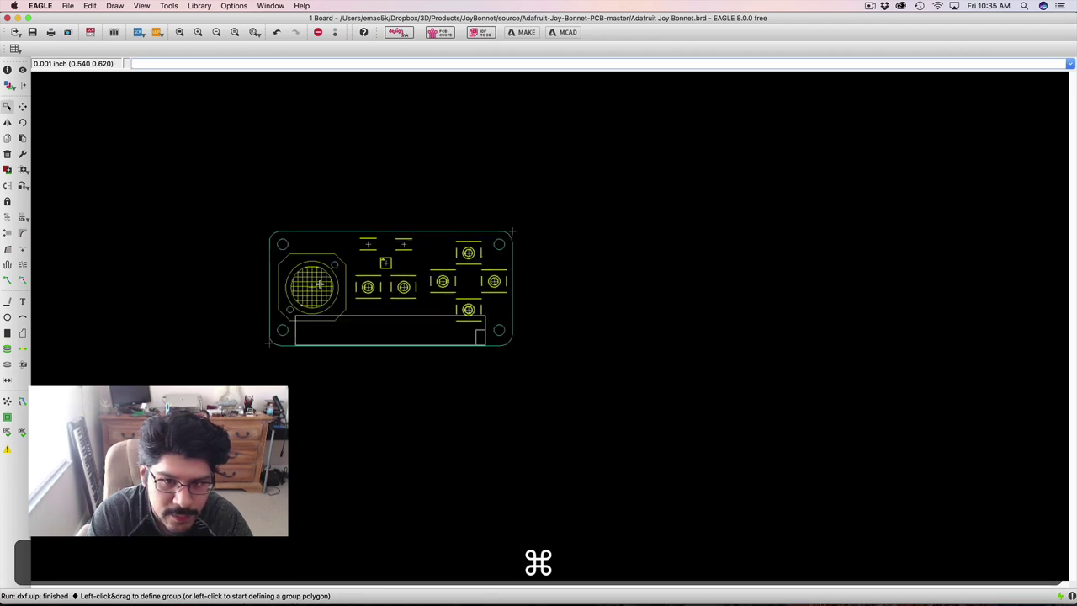
scroll(372, 270, "up", 5)
scroll(405, 287, "up", 2)
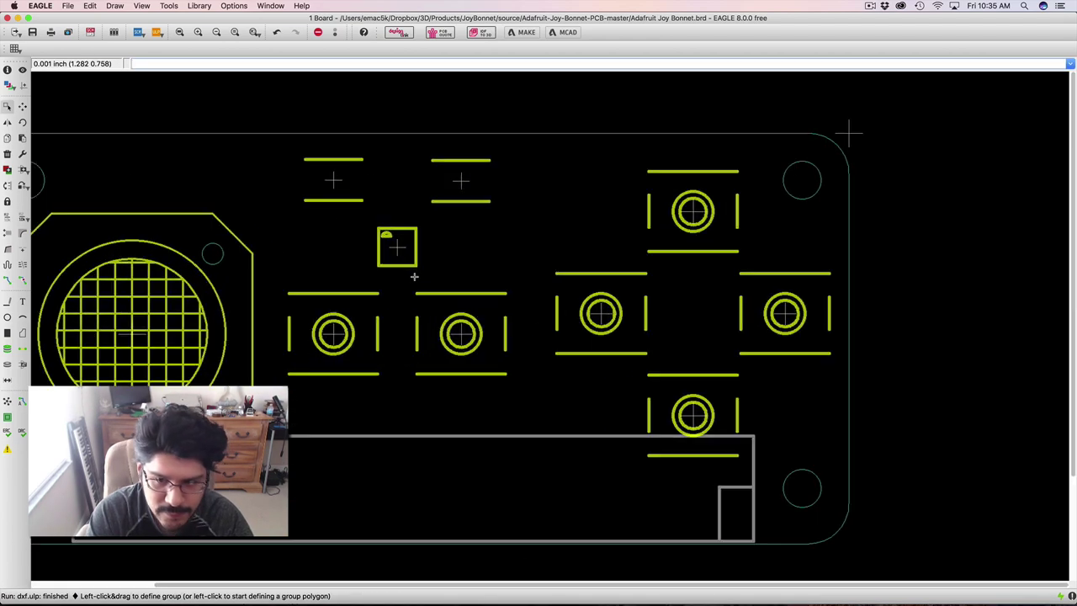
key("super+Tab")
scroll(511, 296, "down", 3)
scroll(512, 297, "down", 4)
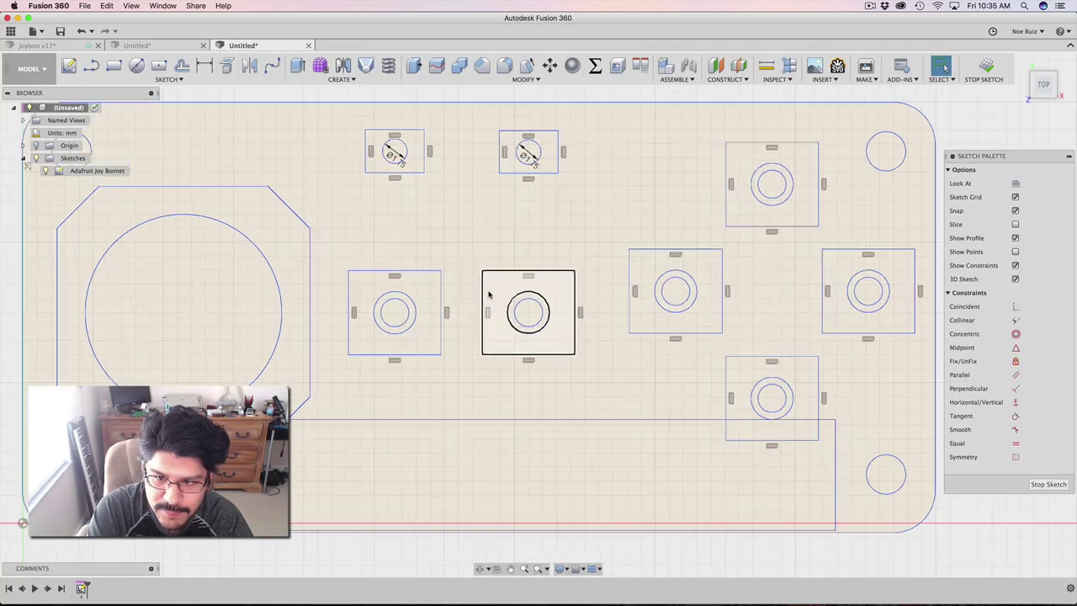
middle_click_drag(419, 288, 446, 332)
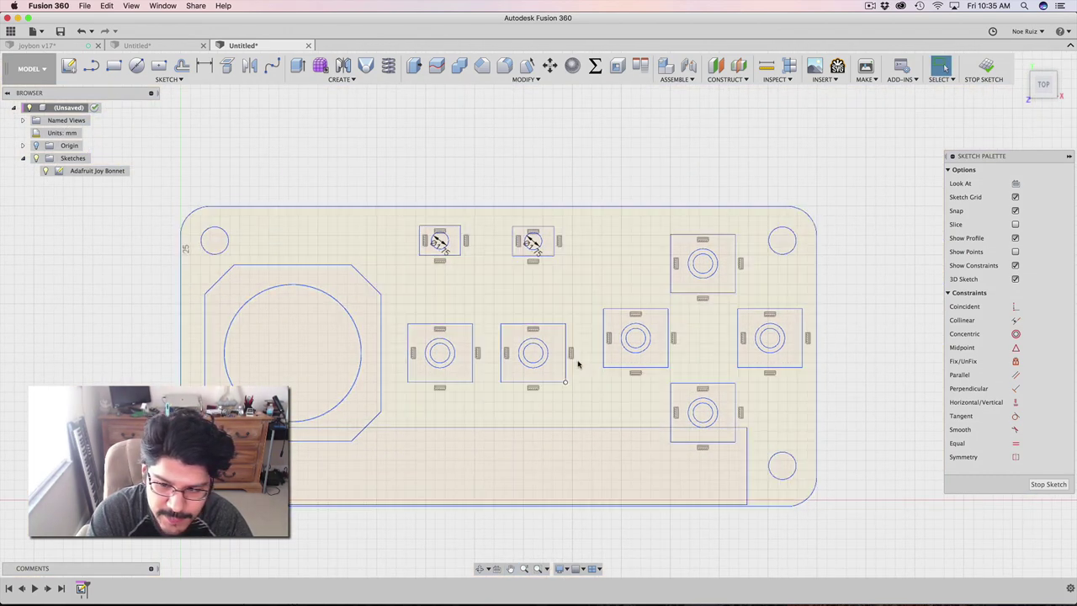
Finish the sketch and select all of its profiles for an extrusion
left_click(986, 66)
scroll(416, 309, "down", 2)
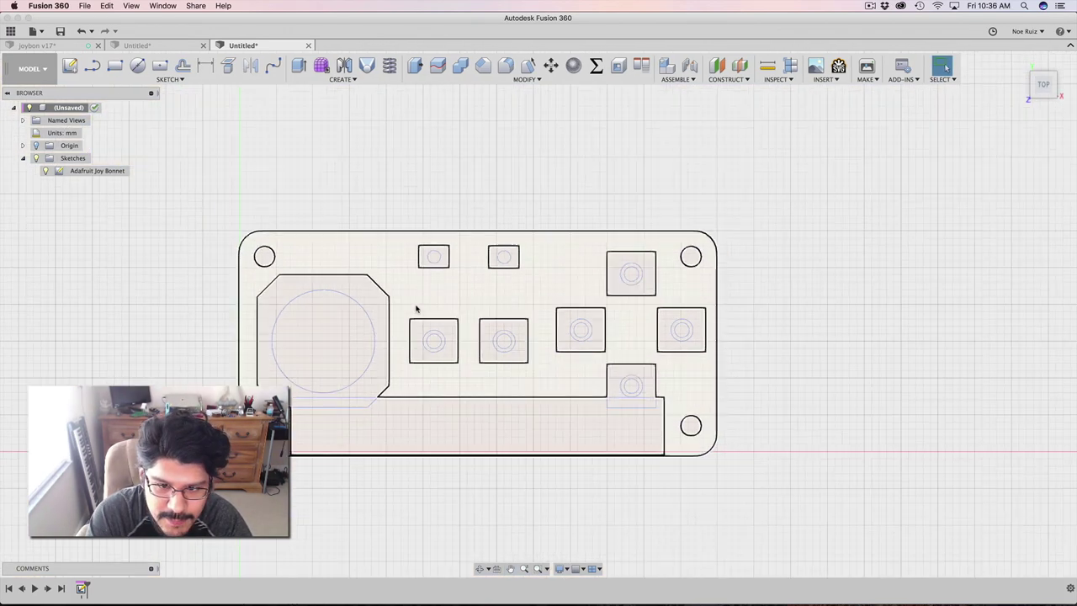
scroll(392, 353, "up", 3)
scroll(392, 352, "down", 2)
scroll(399, 346, "down", 2)
key("e")
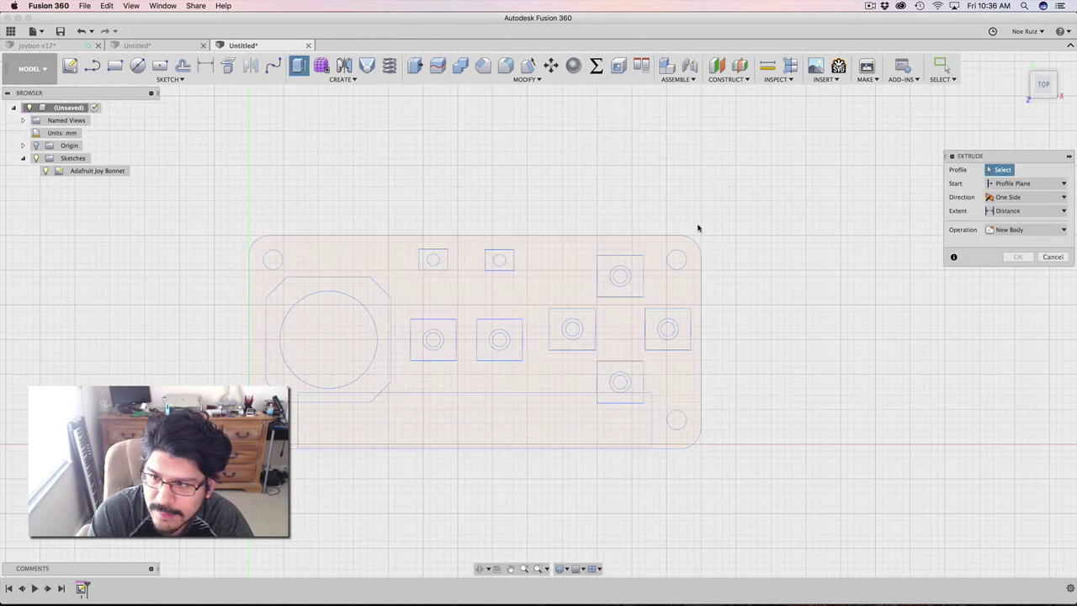
left_click_drag(185, 538, 185, 538)
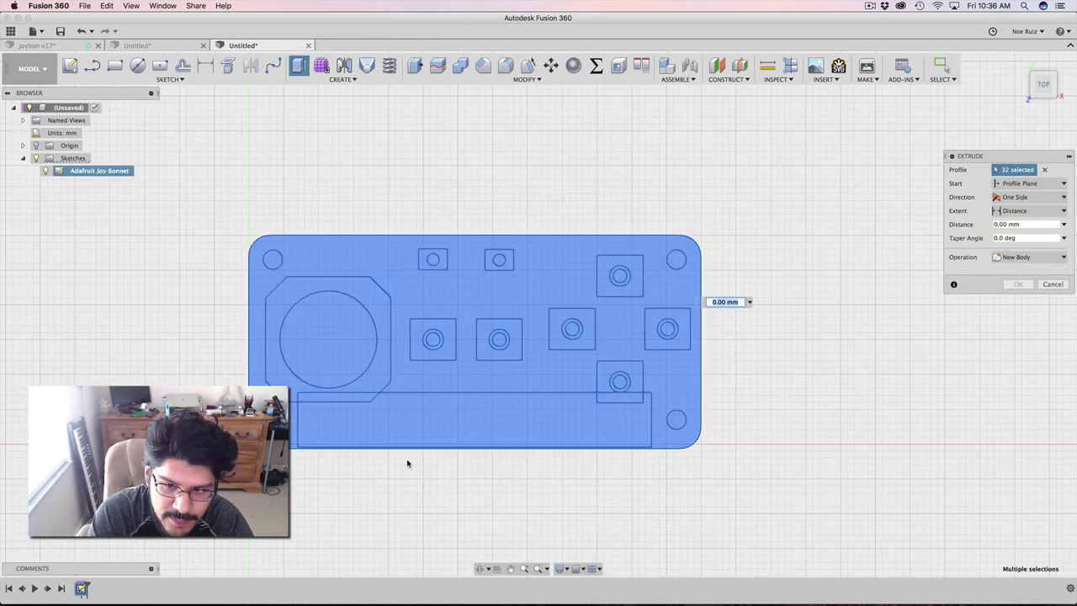
Exclude the four corner mounting holes from the profiles and extrude the board 1.6 mm as a new body
scroll(359, 345, "up", 3)
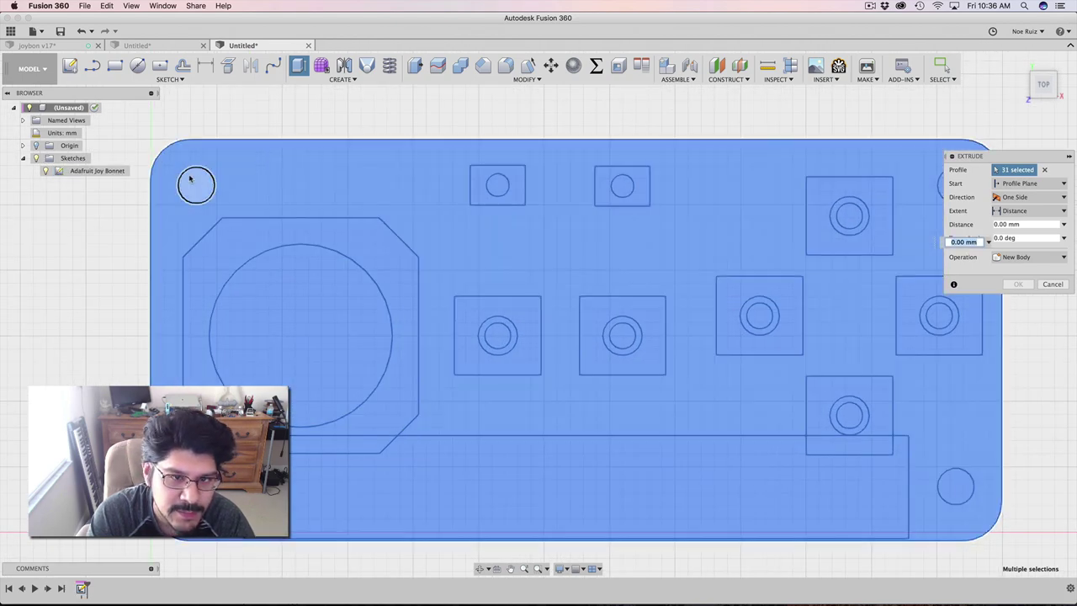
left_click(193, 181)
left_click(389, 189)
middle_click_drag(823, 204, 718, 216)
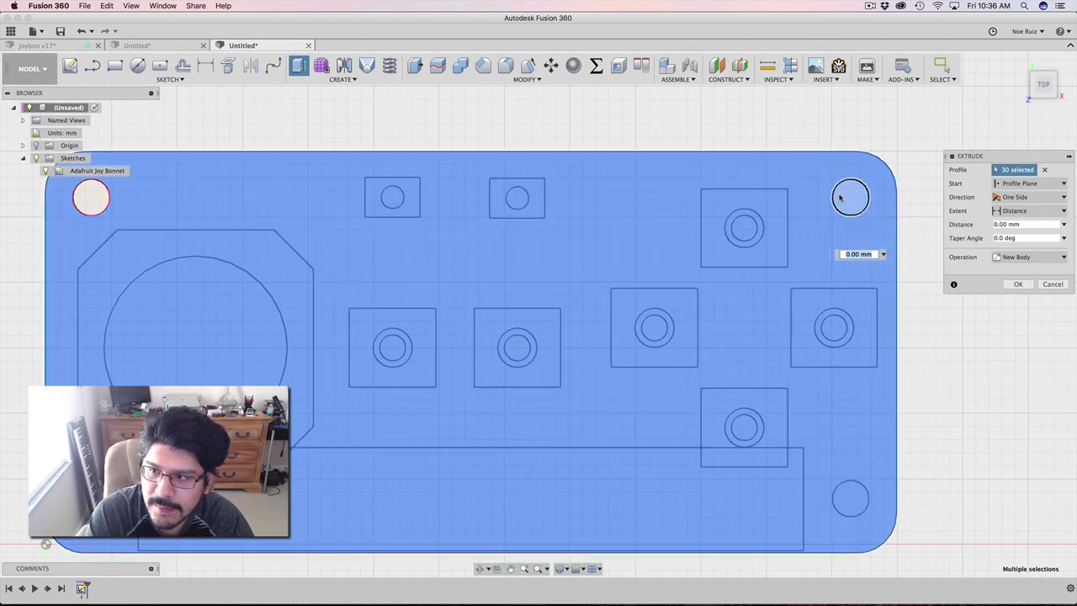
left_click(840, 199)
left_click(858, 494)
scroll(834, 409, "down", 5)
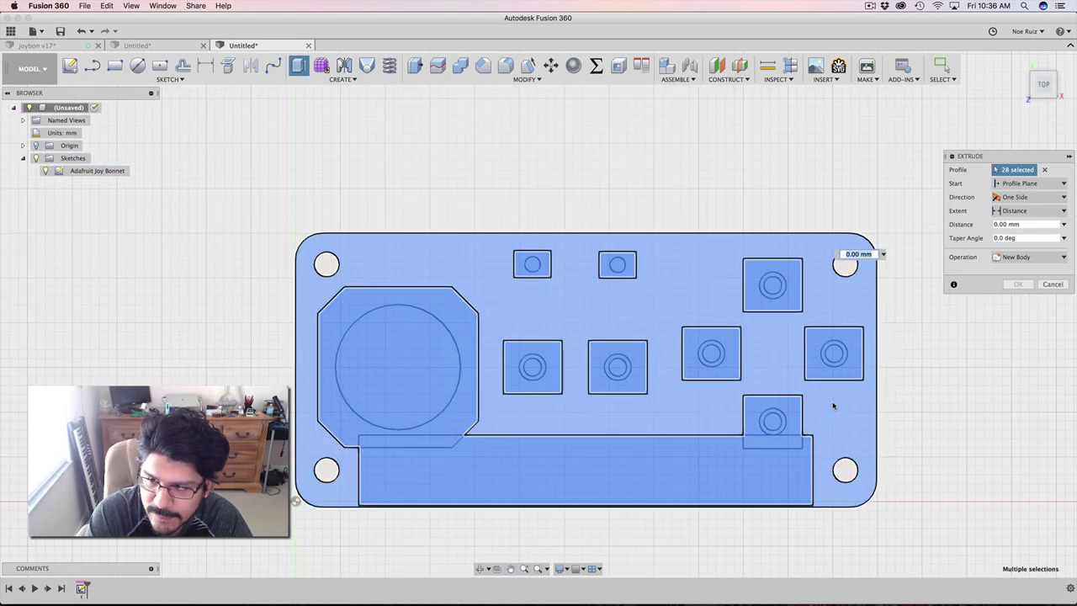
middle_click_drag(834, 409, 856, 269, "shift")
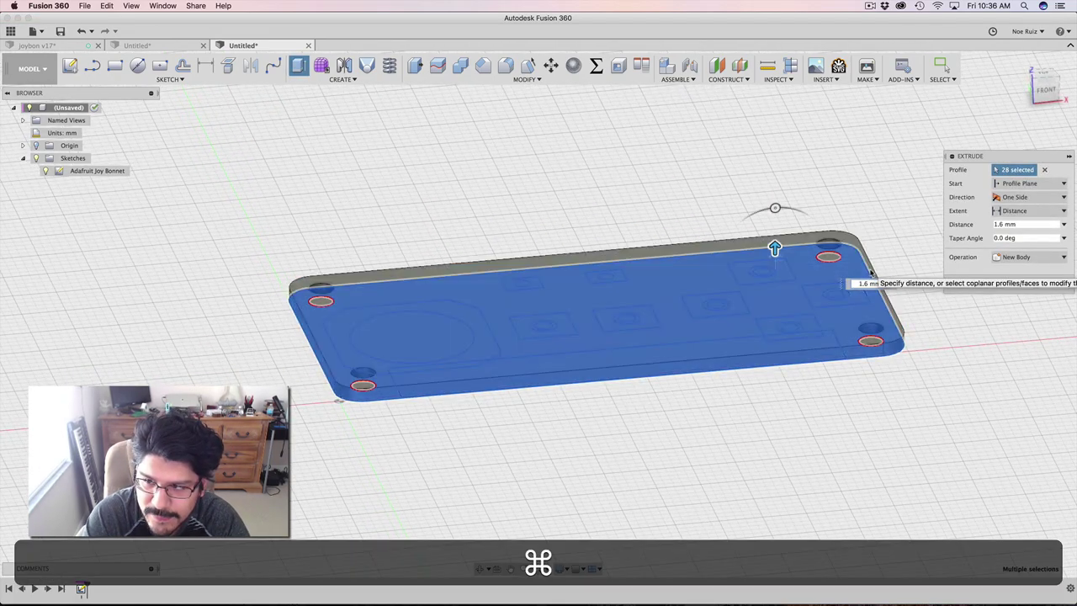
key("super+Return")
Show the Adafruit Joy Bonnet sketch and start an extrusion with the full profiles of the diamond cluster's inner and header-side buttons
middle_click_drag(244, 383, 313, 436, "shift")
left_click(45, 184)
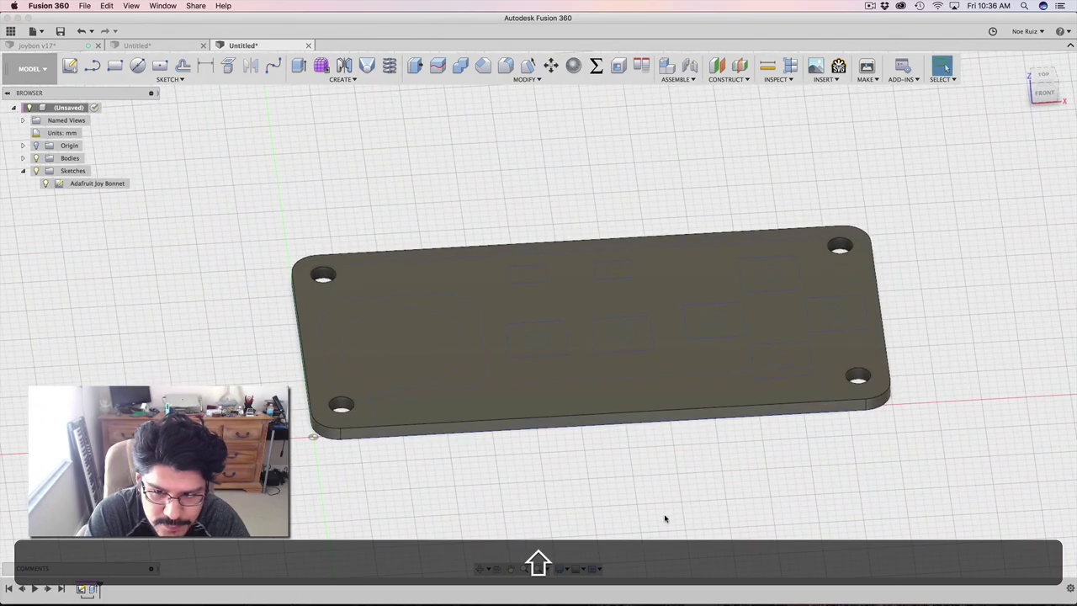
middle_click_drag(681, 470, 673, 418, "shift")
key("e")
scroll(737, 248, "up", 6)
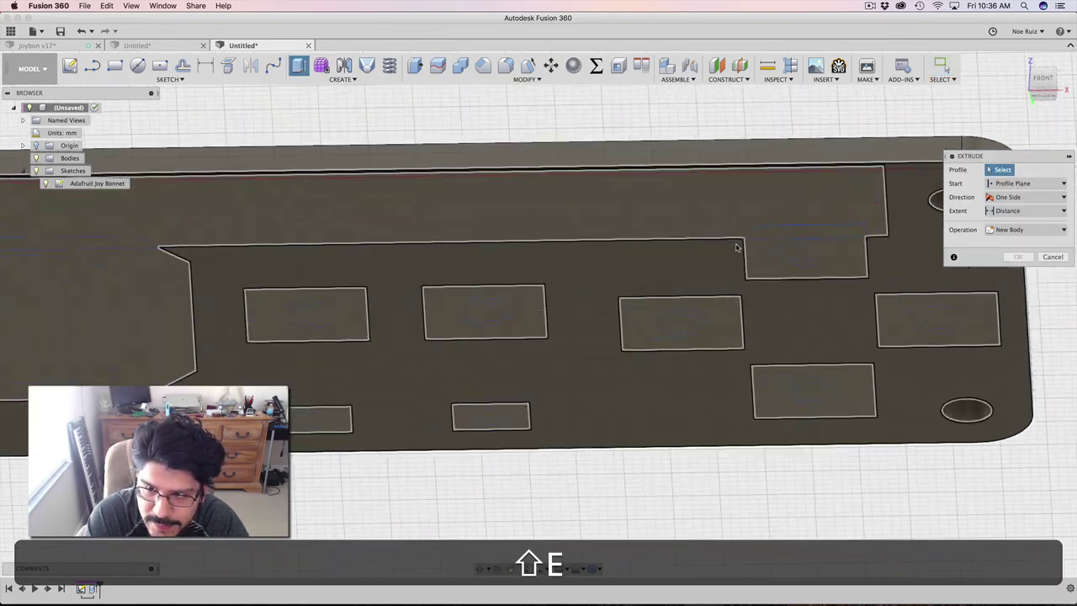
left_click(651, 329)
left_click(690, 318)
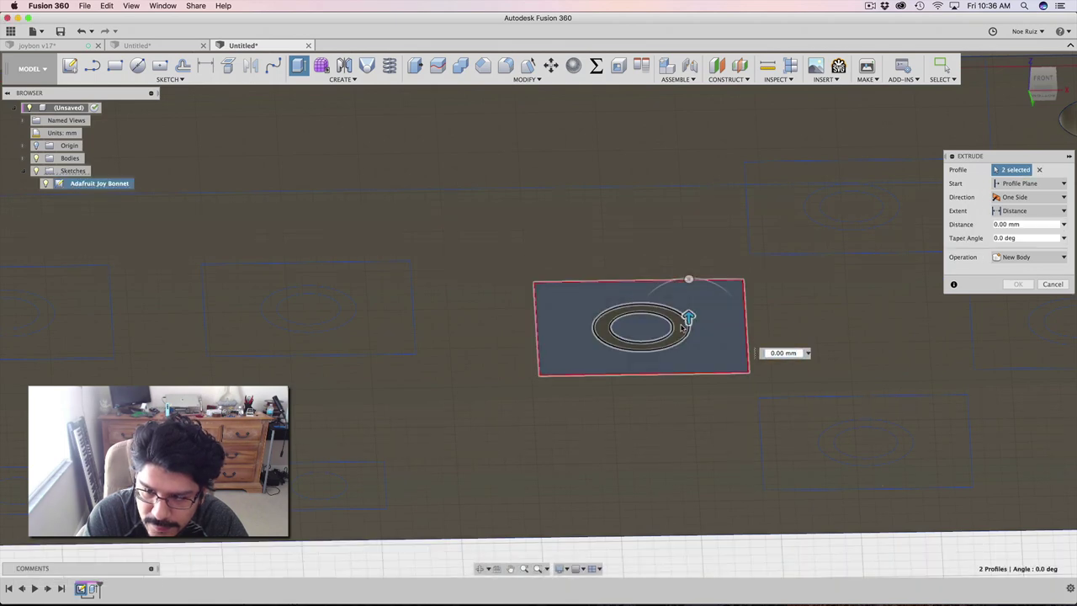
left_click(844, 210)
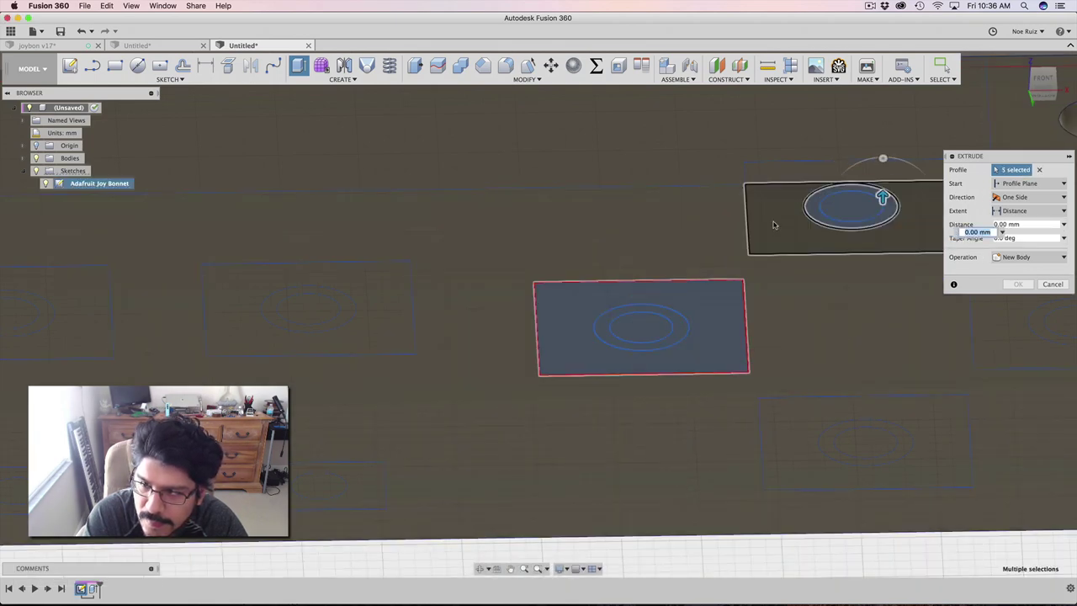
left_click(774, 224)
Add the rectangle and circle profiles of the diamond cluster's two remaining buttons to the extrusion
middle_click_drag(522, 270, 248, 201)
scroll(581, 369, "up", 4)
left_click(562, 364)
left_click(532, 360)
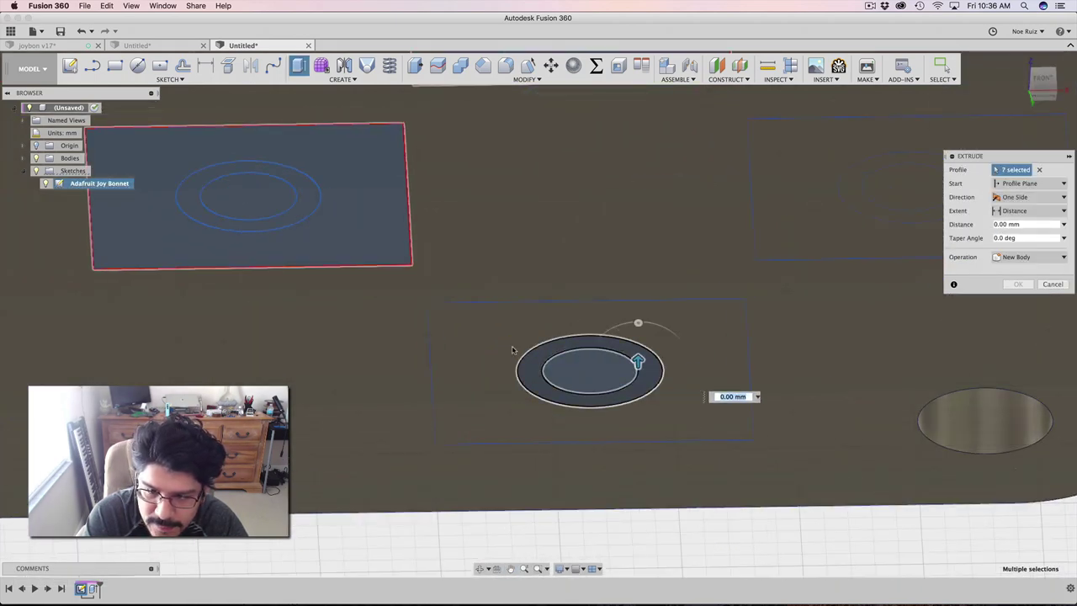
left_click(512, 350)
left_click(871, 187)
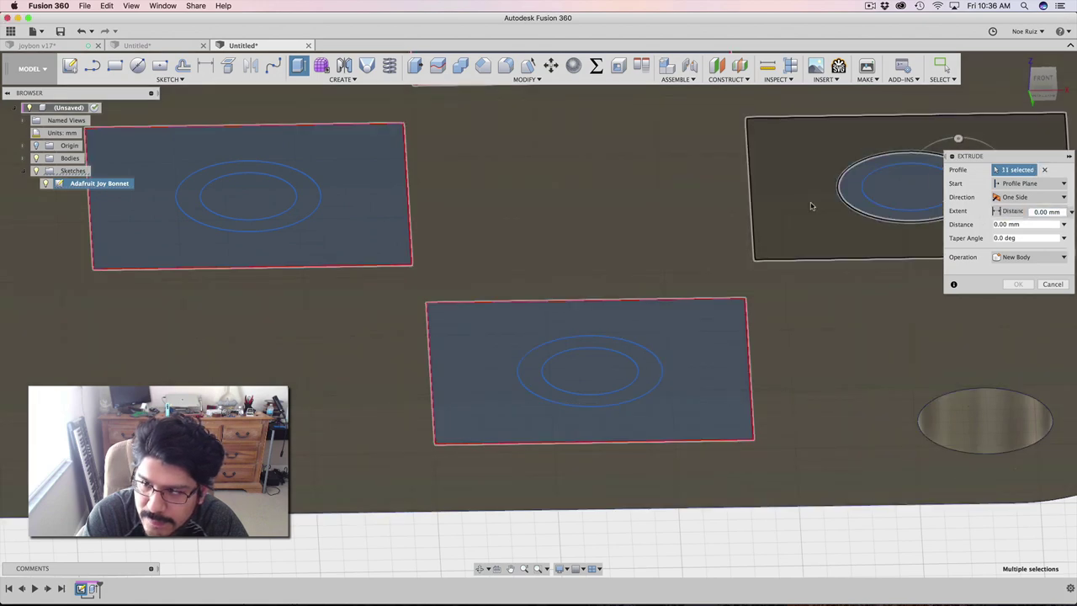
left_click(811, 206)
Add the rectangle and circle profiles of the two buttons between the joystick and the diamond cluster to the extrusion
scroll(811, 207, "down", 5)
middle_click_drag(738, 228, 704, 363)
scroll(428, 314, "up", 4)
left_click(339, 313)
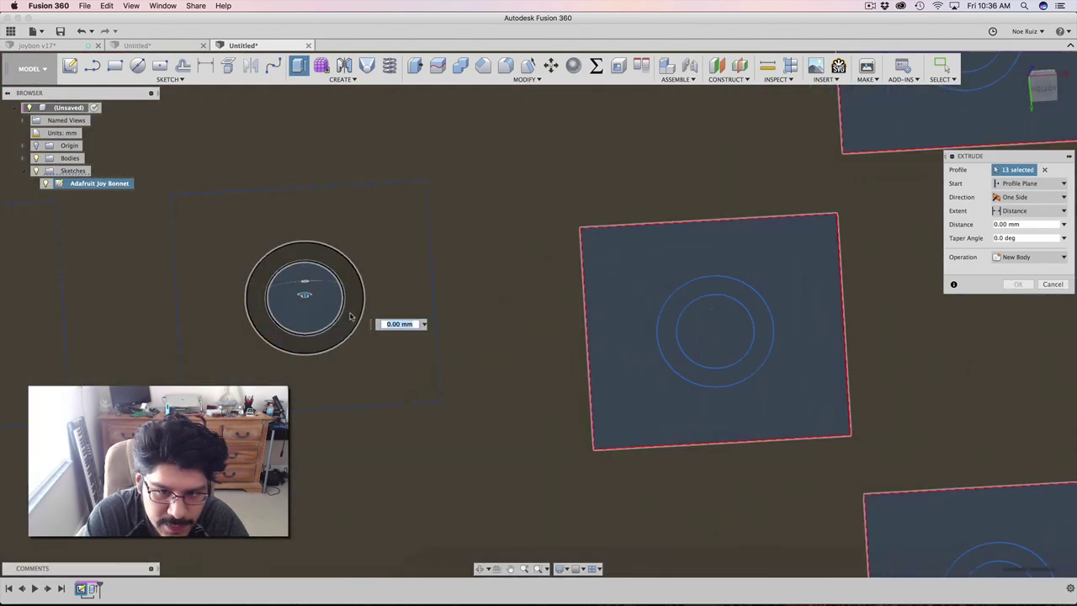
left_click(350, 317)
left_click(401, 267)
scroll(363, 285, "down", 3)
middle_click_drag(180, 291, 413, 319)
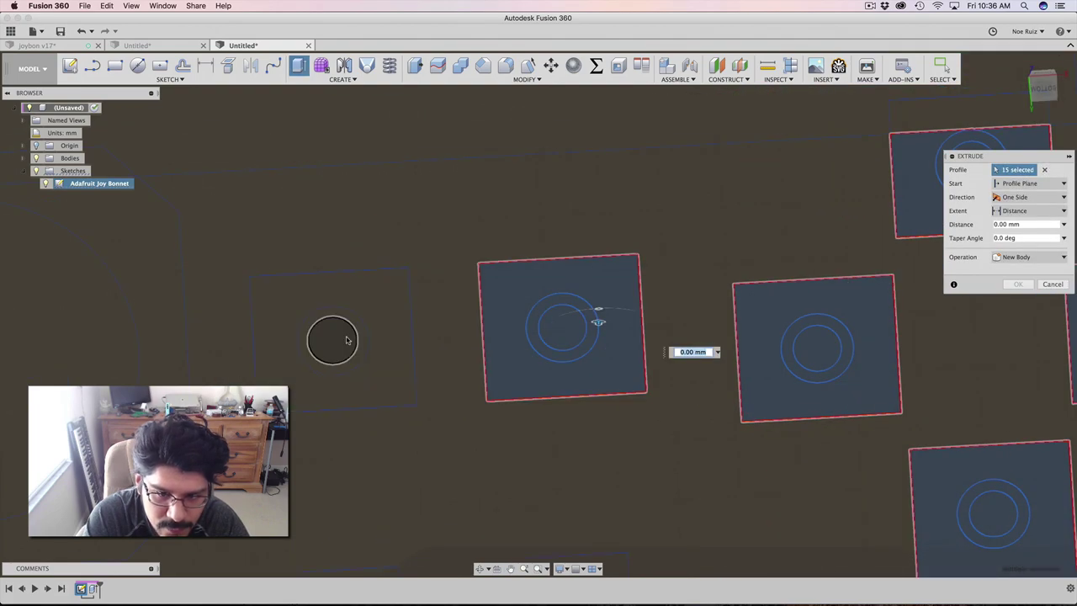
left_click(347, 340)
left_click(363, 341)
left_click(389, 335)
scroll(394, 329, "down", 5)
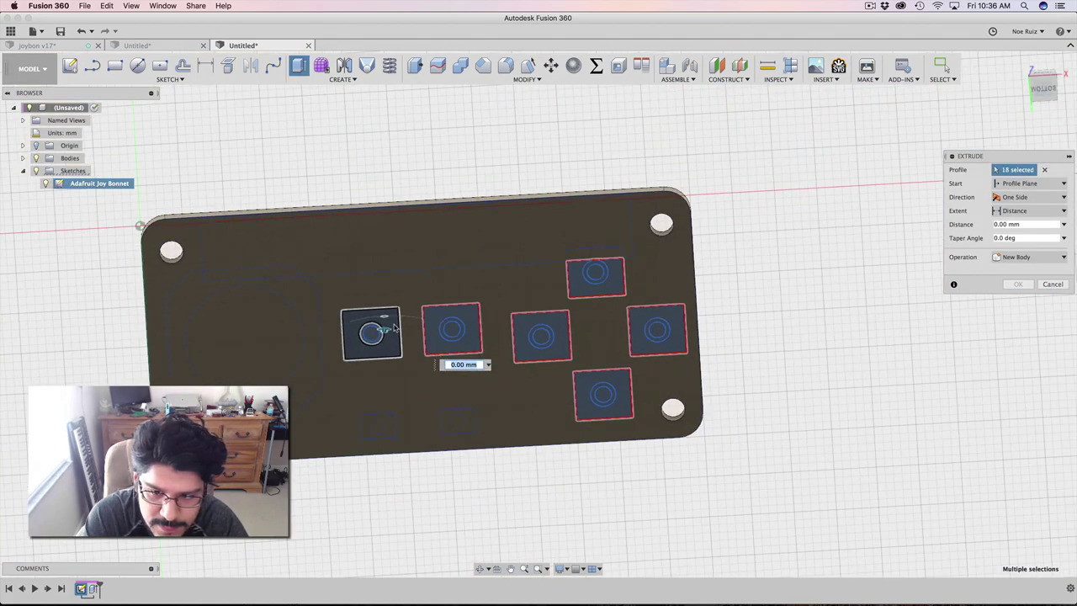
Pull the six button profiles up 8 mm and start the extrusion from the board's top face using From Object
middle_click_drag(394, 328, 452, 396, "shift")
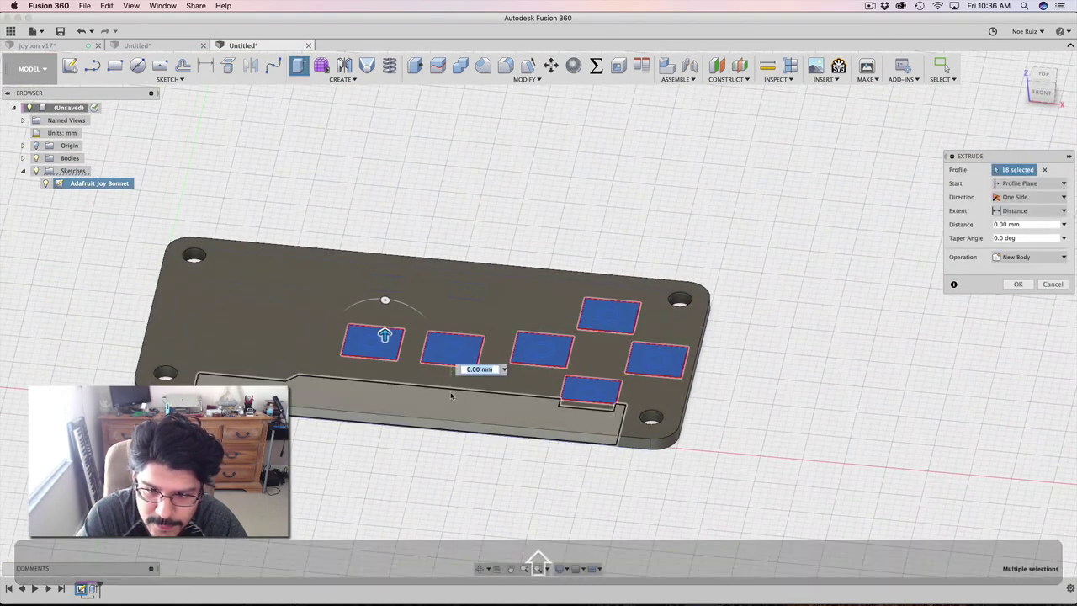
left_click_drag(384, 336, 474, 236)
middle_click_drag(474, 236, 502, 247, "shift")
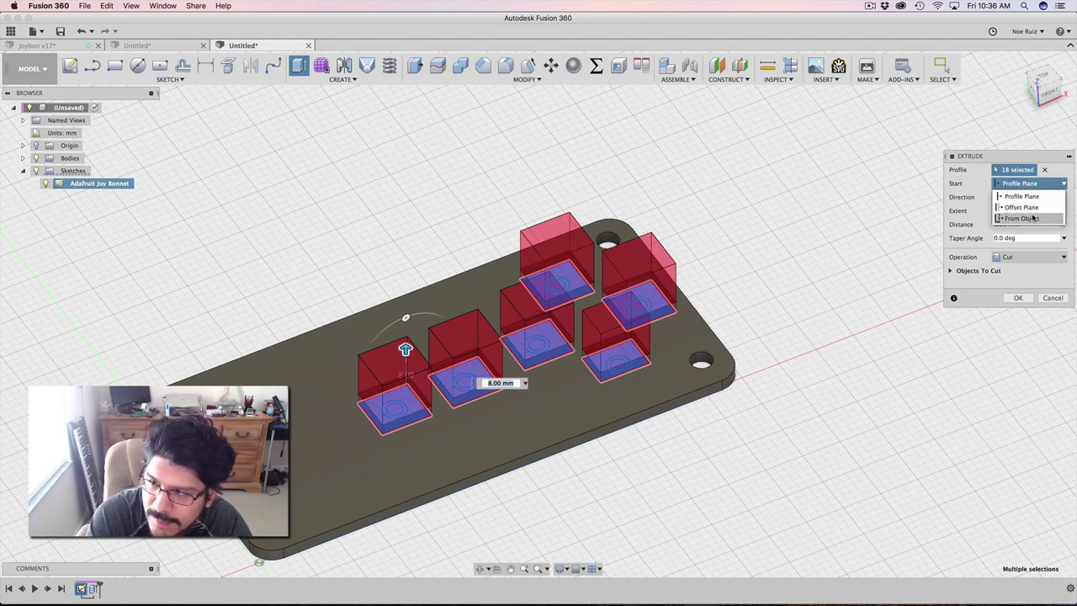
left_click(1033, 218)
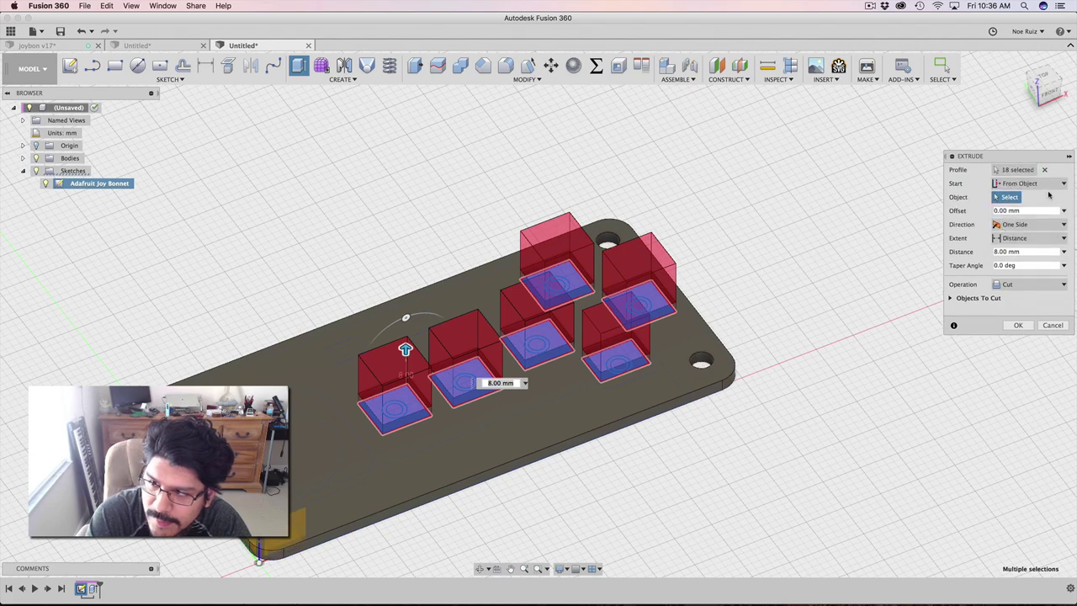
scroll(869, 263, "up", 3)
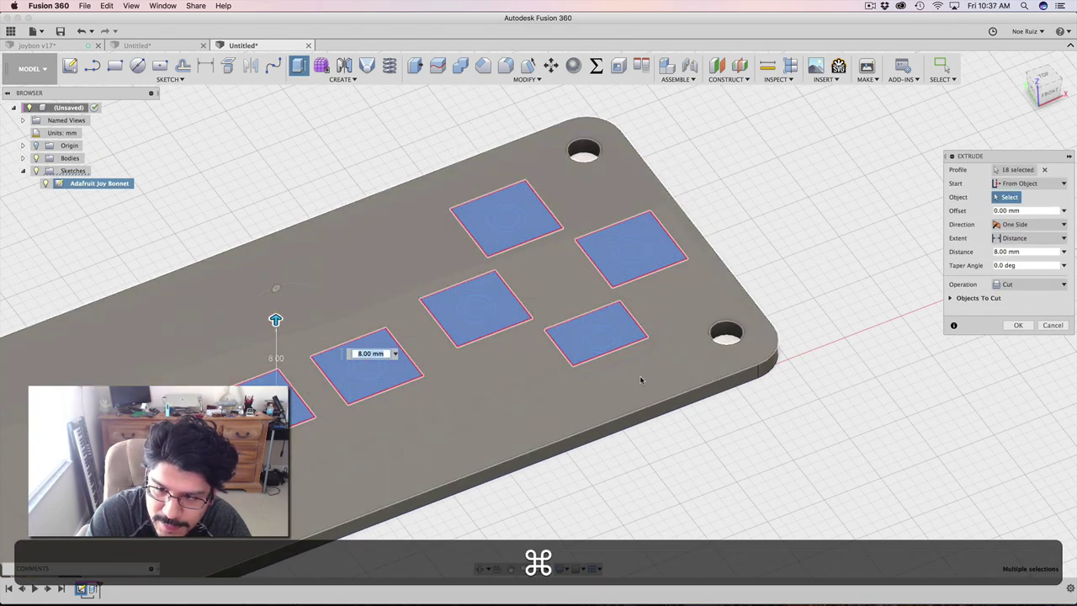
left_click(753, 303)
middle_click_drag(791, 285, 530, 234, "shift")
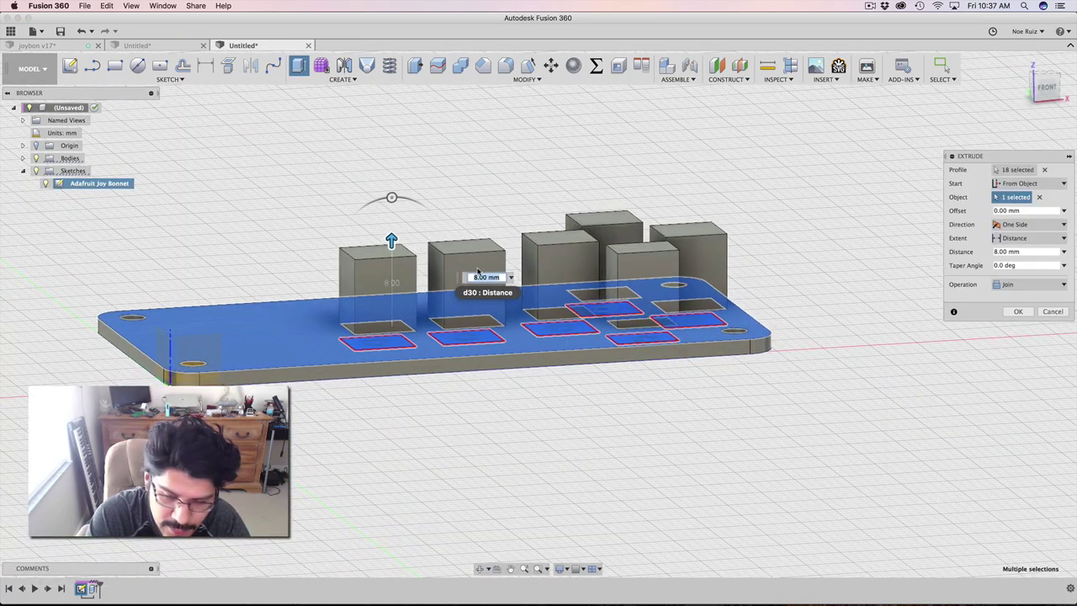
Look up the button body height in the TextEdit notes and extrude the six button bodies 2 mm, joined to the board
key("super+Tab")
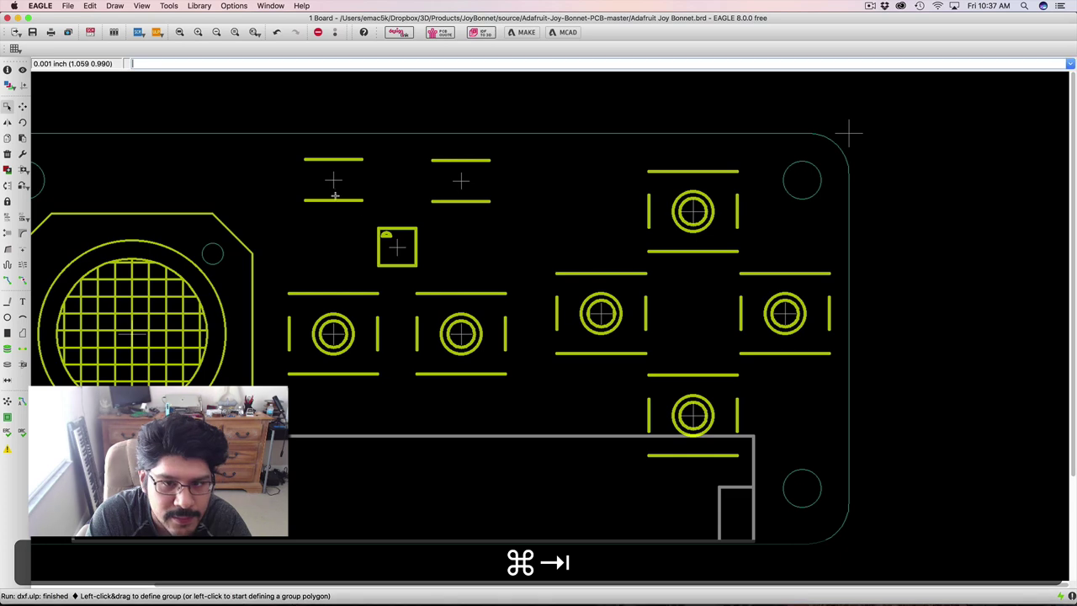
key("super+Tab")
key("super+Tab")
left_click(490, 293)
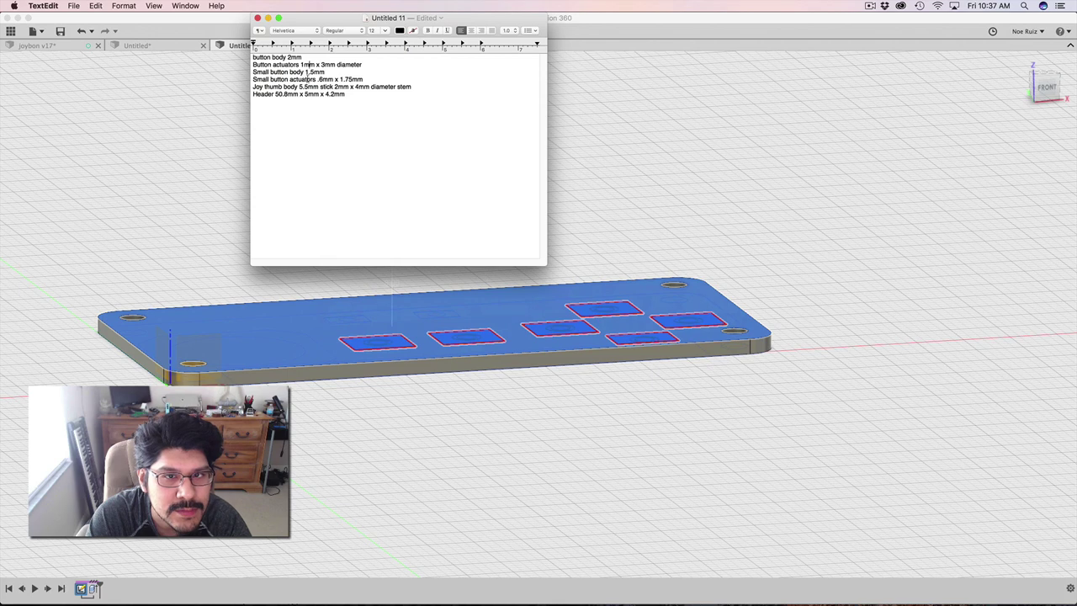
key("super+Tab")
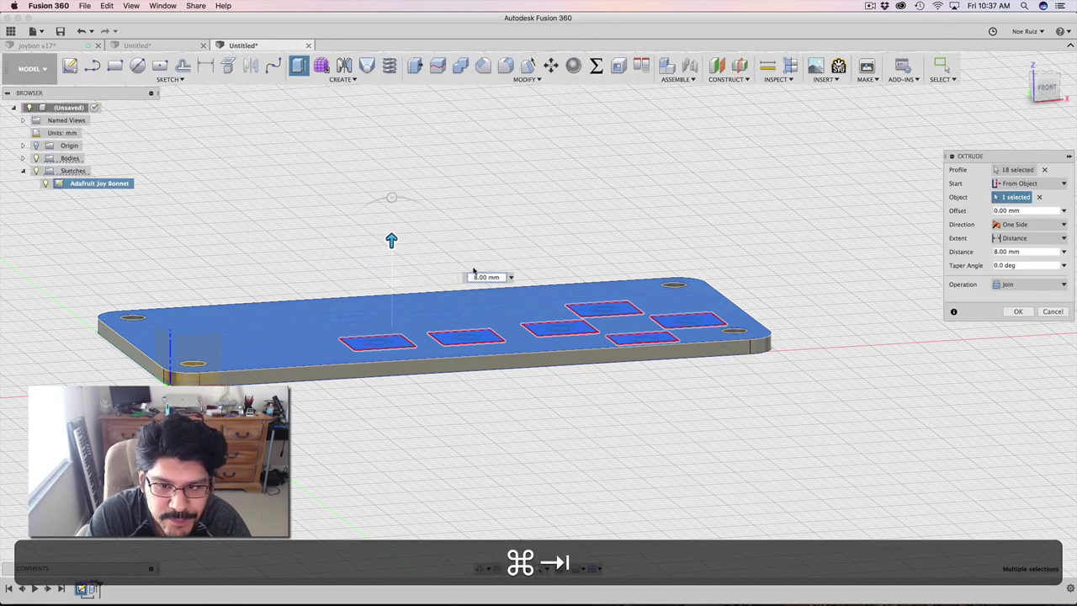
type("2")
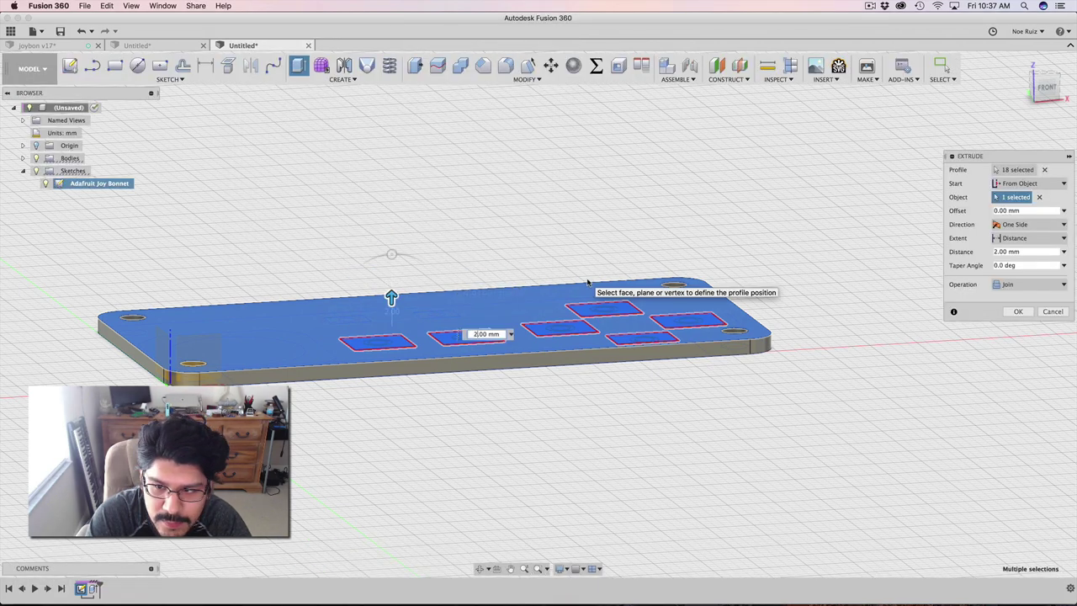
key("super+Return")
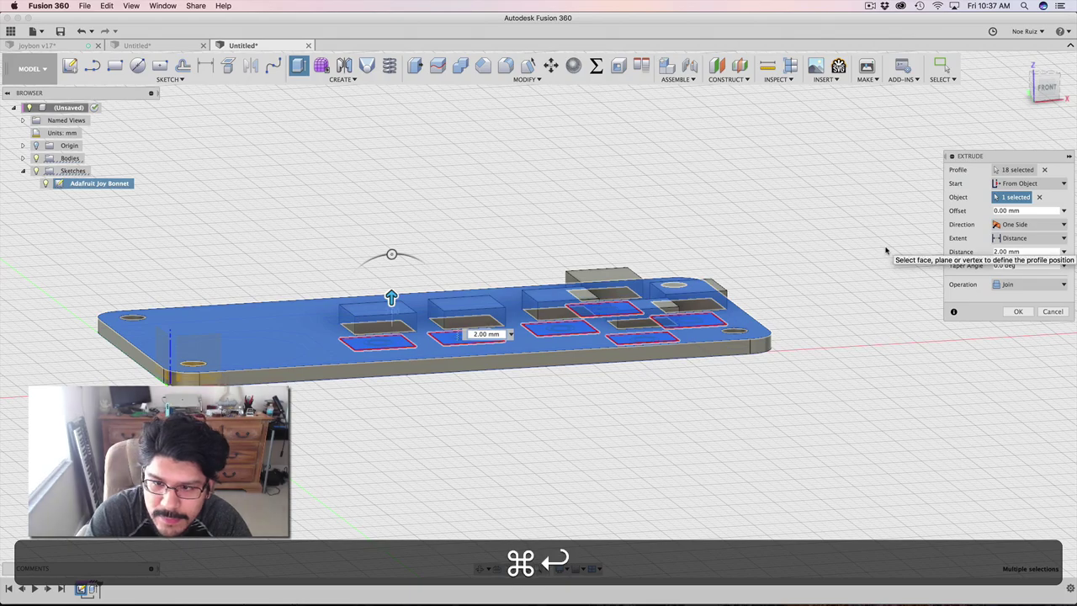
Start a new extrusion with both circle profiles of the diamond cluster's outer, header-side and inner buttons
middle_click_drag(797, 329, 487, 243, "shift")
scroll(486, 242, "up", 10)
key("e")
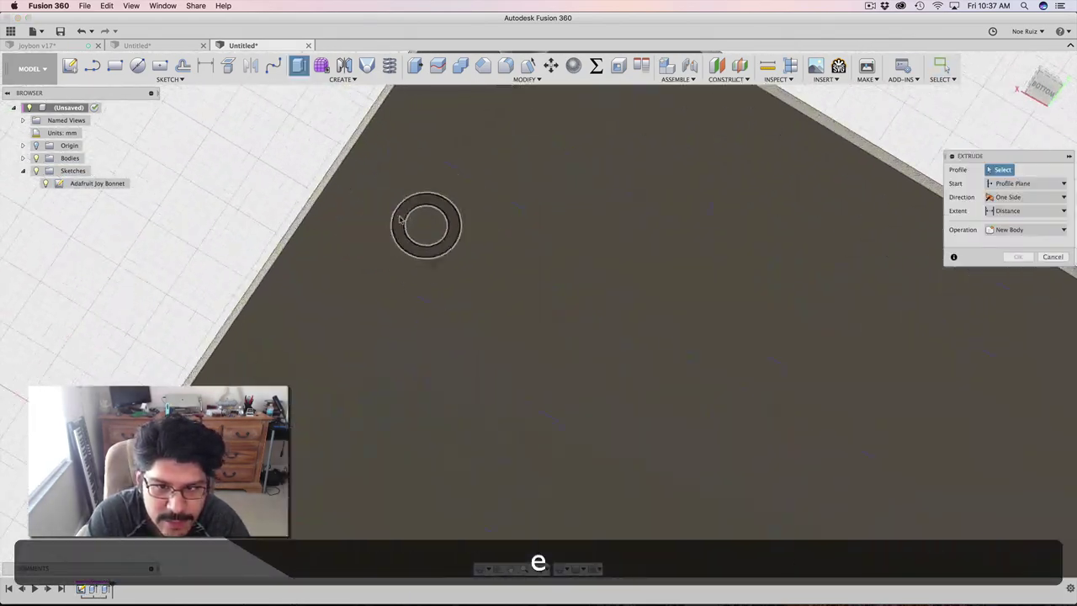
left_click(450, 212)
left_click(480, 207)
scroll(477, 249, "down", 2)
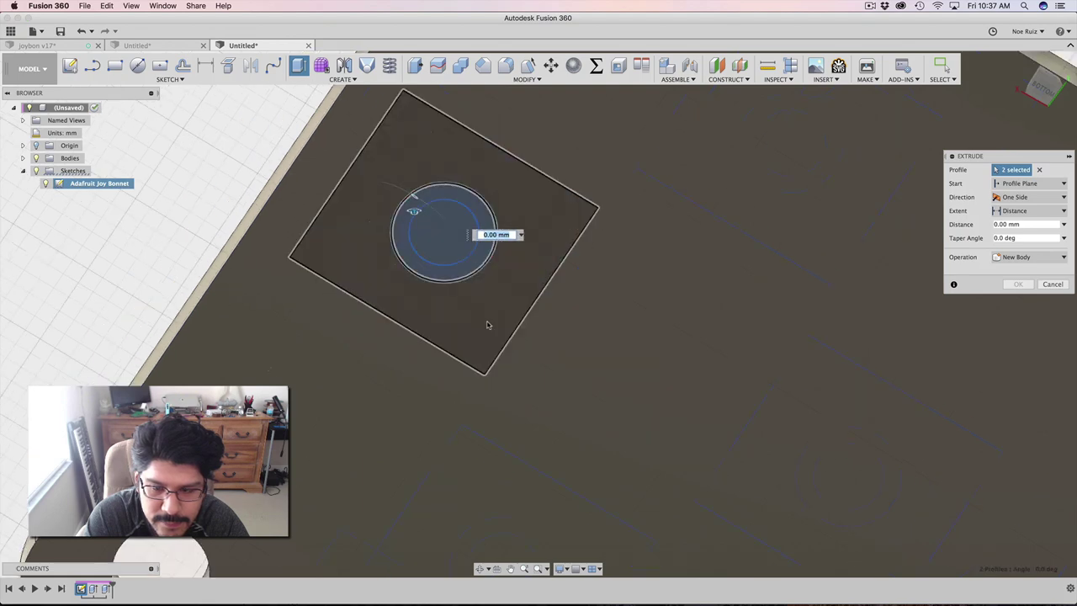
middle_click_drag(519, 468, 510, 270)
left_click(502, 365)
left_click(529, 347)
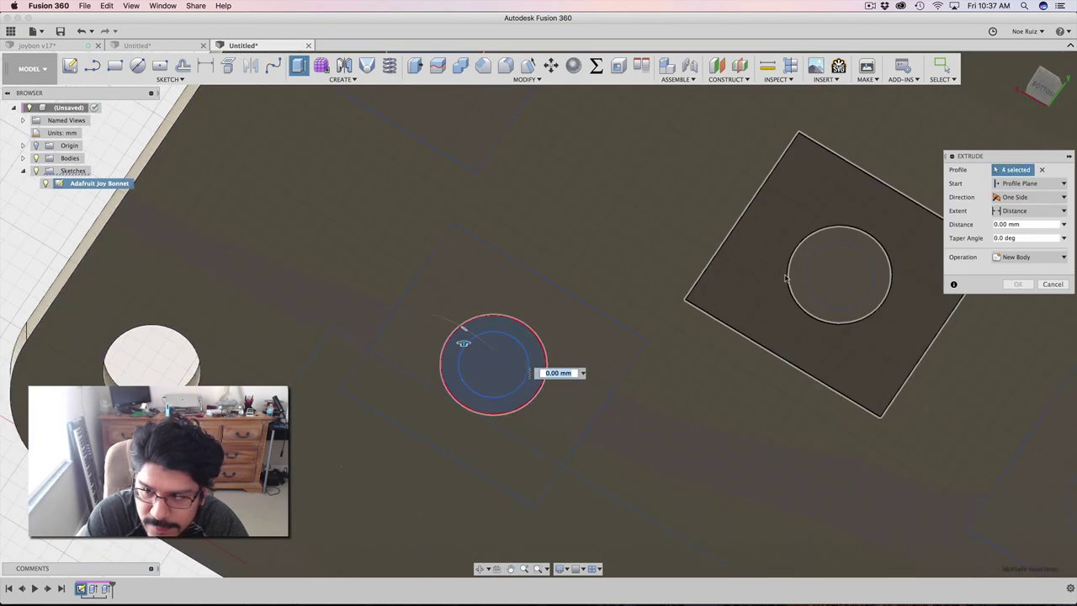
left_click(811, 271)
left_click(799, 268)
Add the circle profiles of the diamond cluster's last button and the two buttons nearest the joystick to the extrusion
middle_click_drag(757, 230, 663, 519)
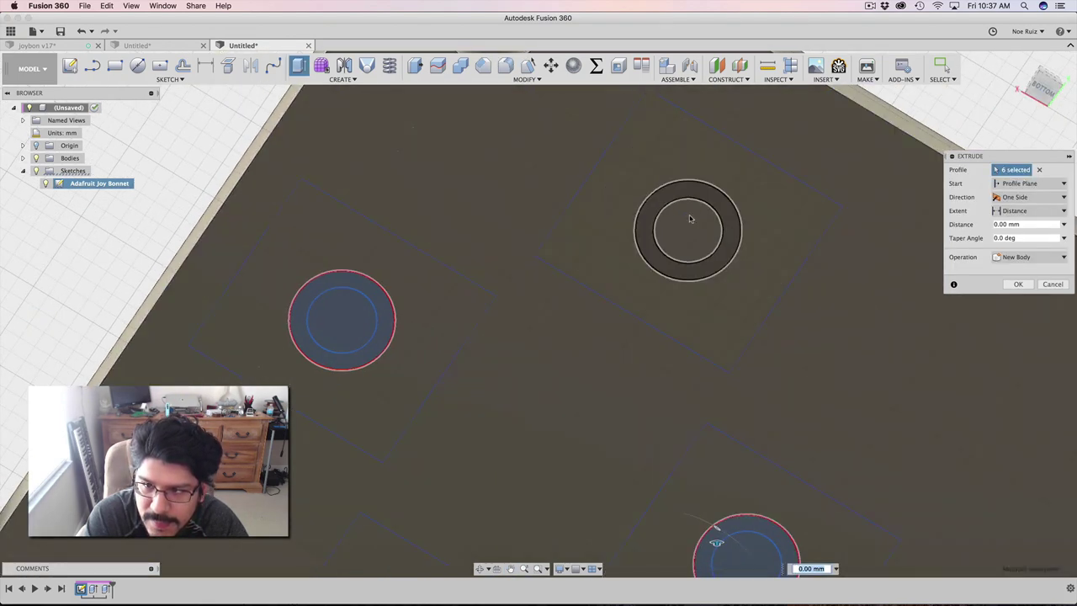
left_click(690, 219)
left_click(721, 260)
middle_click_drag(714, 123, 598, 257)
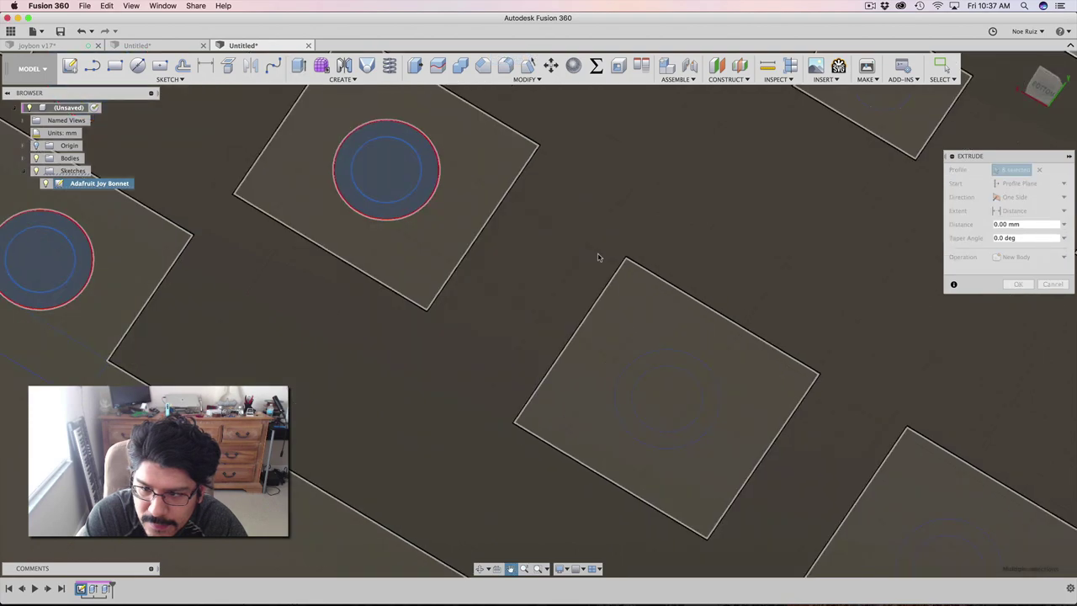
left_click(668, 403)
left_click(703, 409)
middle_click_drag(703, 409, 272, 124)
left_click(550, 276)
left_click(557, 277)
scroll(553, 260, "down", 5)
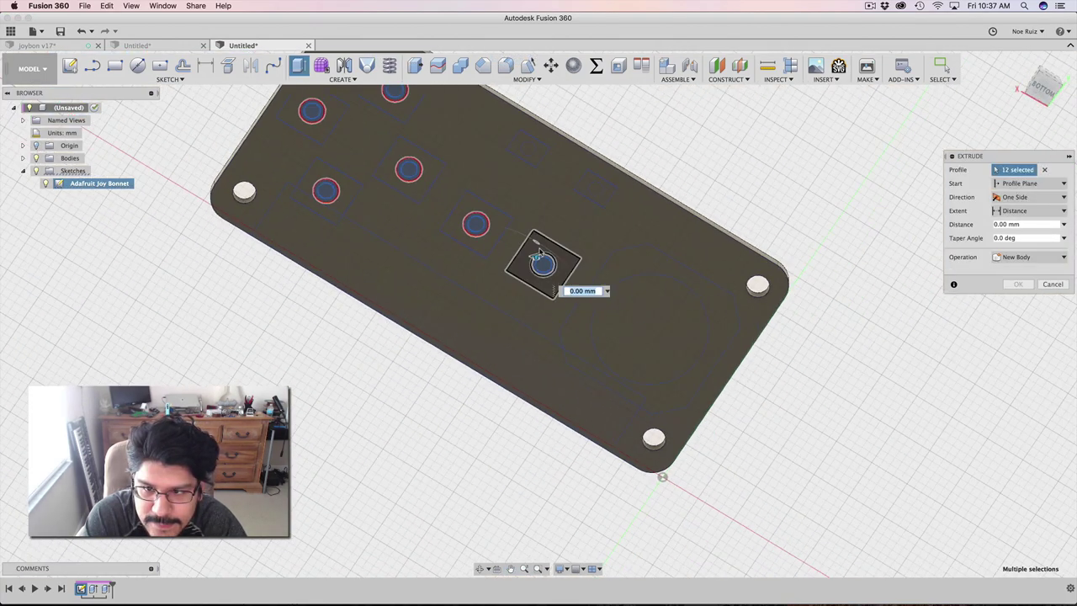
Start the actuator extrusion from the top face of a button body using From Object
middle_click_drag(553, 260, 524, 401, "shift")
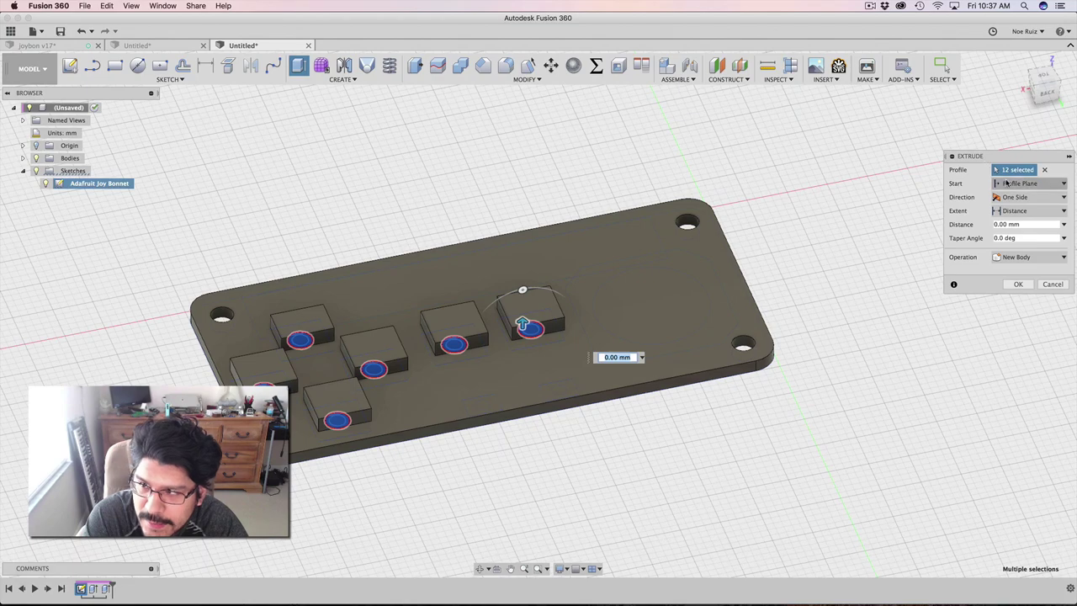
left_click(1026, 218)
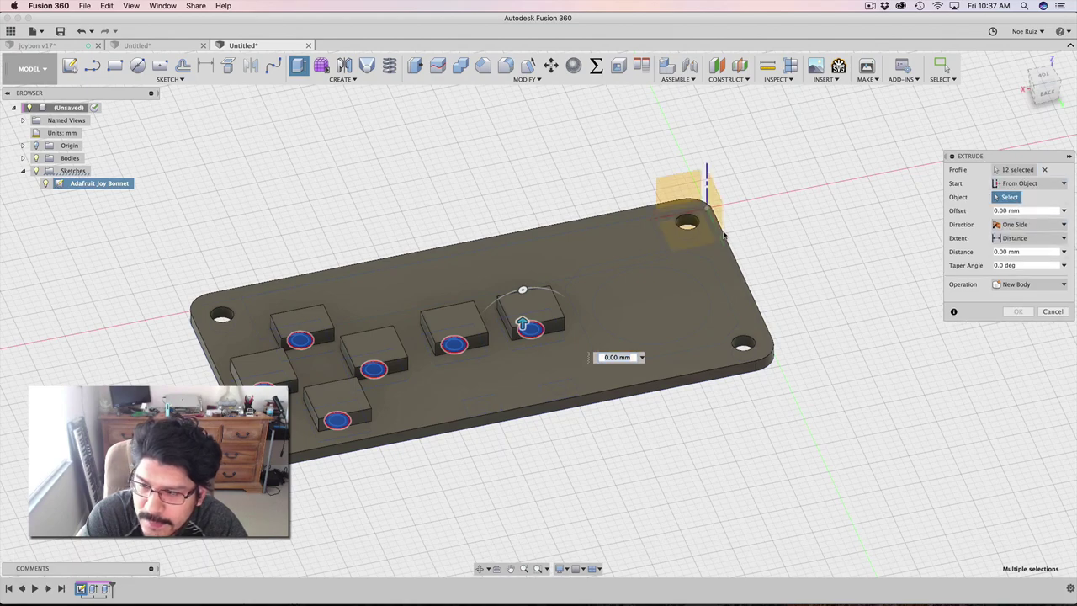
scroll(521, 290, "up", 5)
left_click(532, 297)
scroll(532, 295, "down", 4)
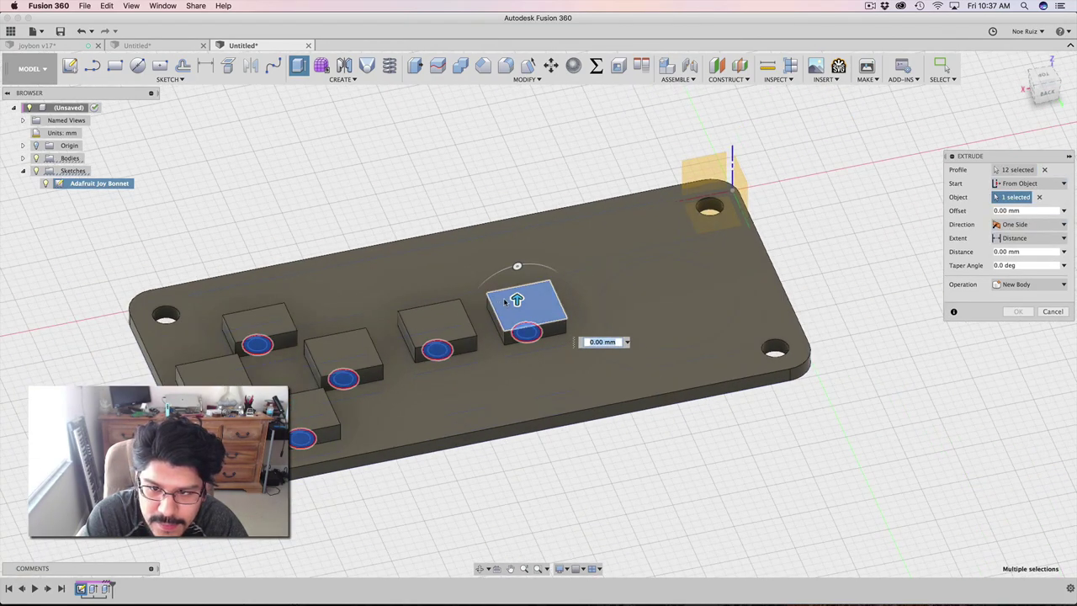
Look up the actuator height in the TextEdit notes and extrude the six button actuators 1 mm as a Join
key("super+Tab")
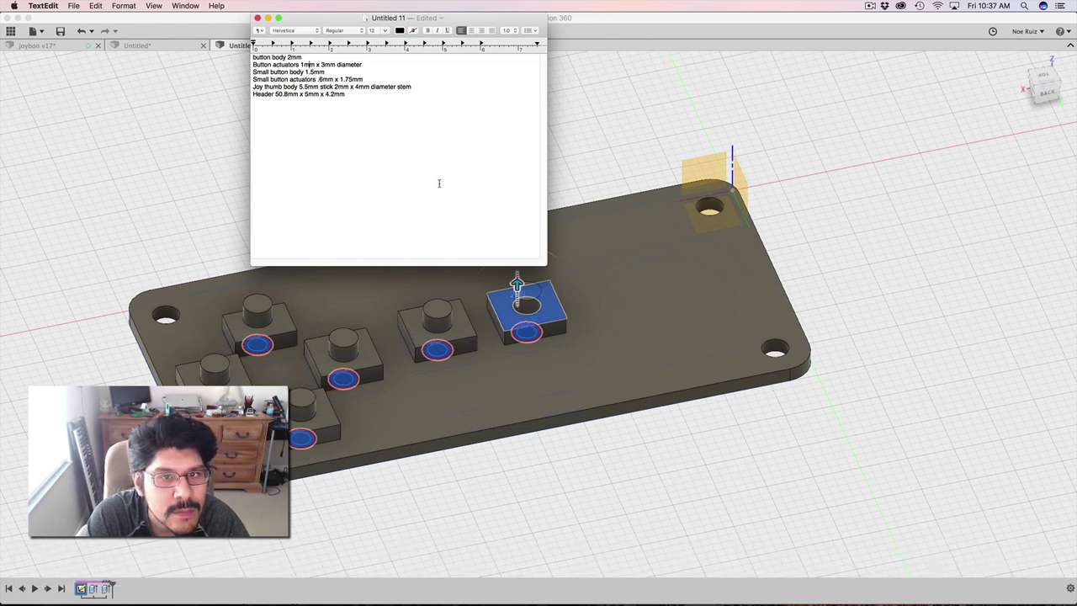
key("super+Tab")
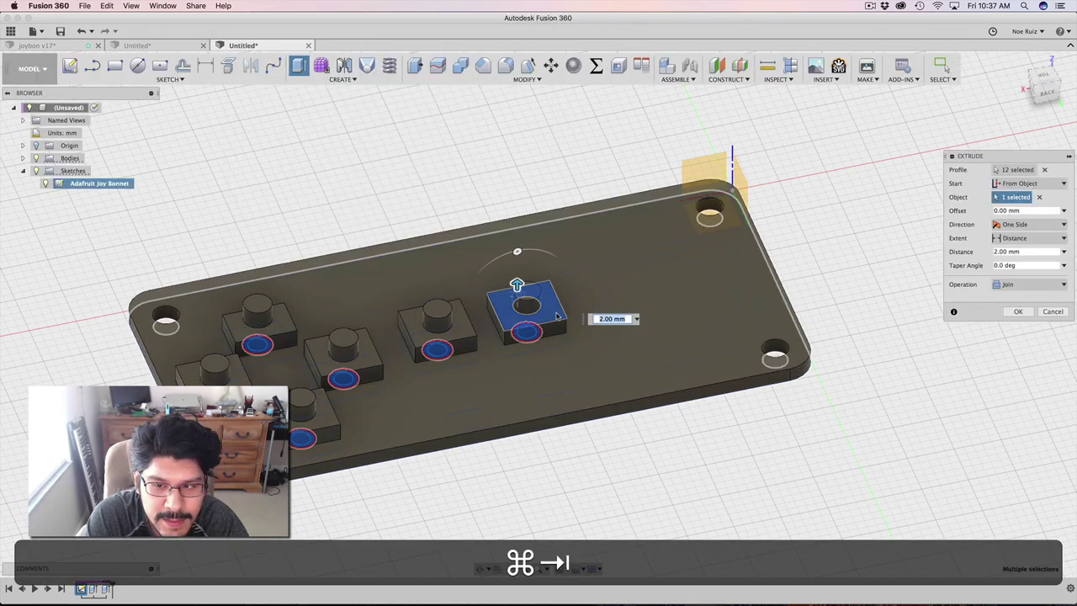
type("1")
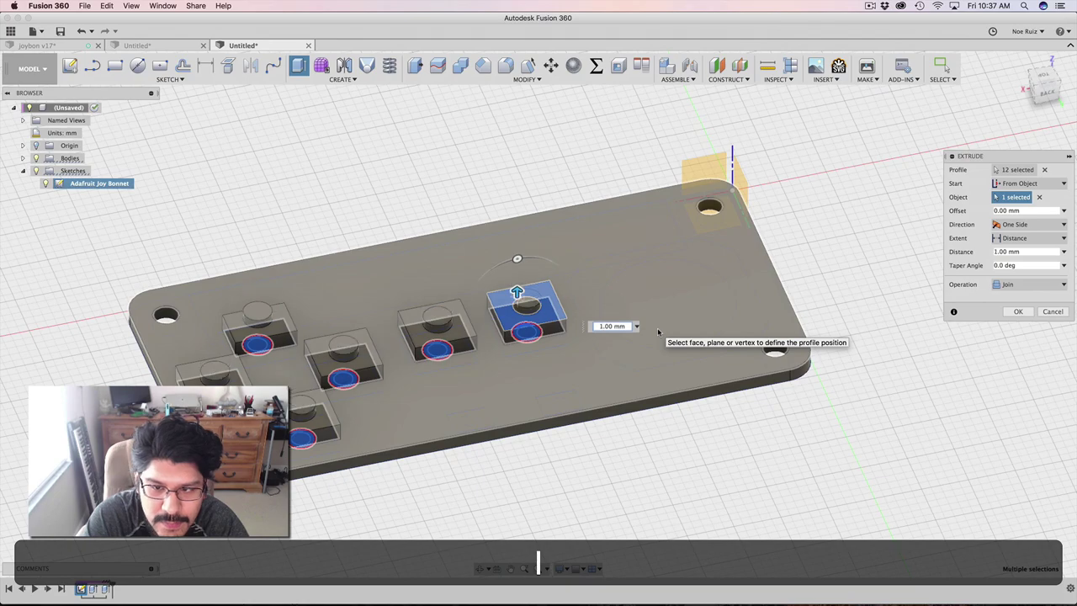
key("Return")
Extrude the joystick's octagonal body, including its inner circle and header overlap, 5.5 mm from the board's top face as the start object
middle_click_drag(657, 332, 421, 244, "shift")
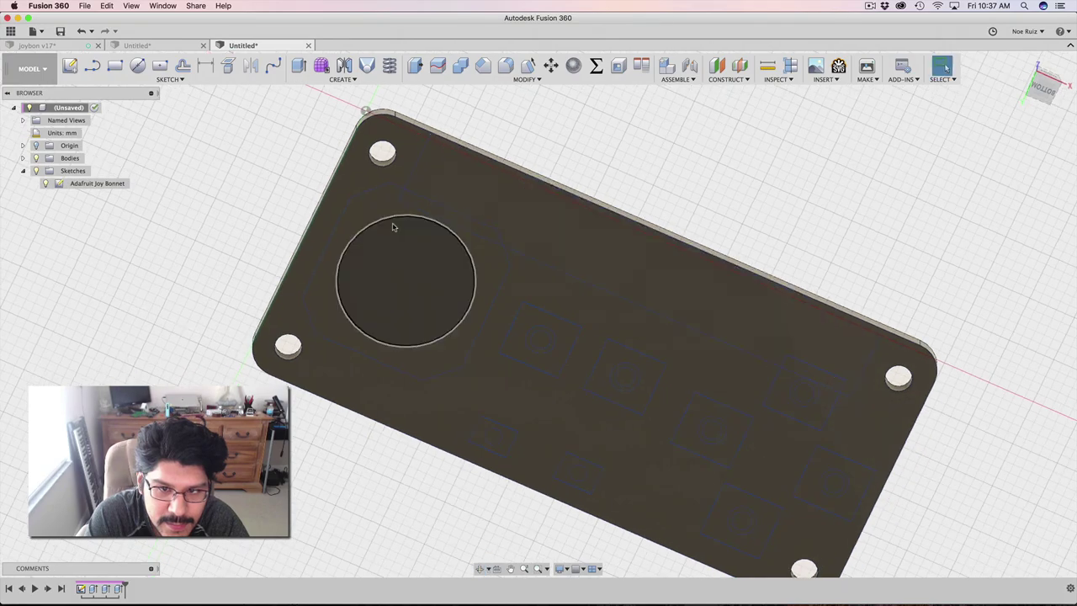
scroll(392, 228, "up", 5)
key("e")
left_click(415, 312)
left_click(384, 200)
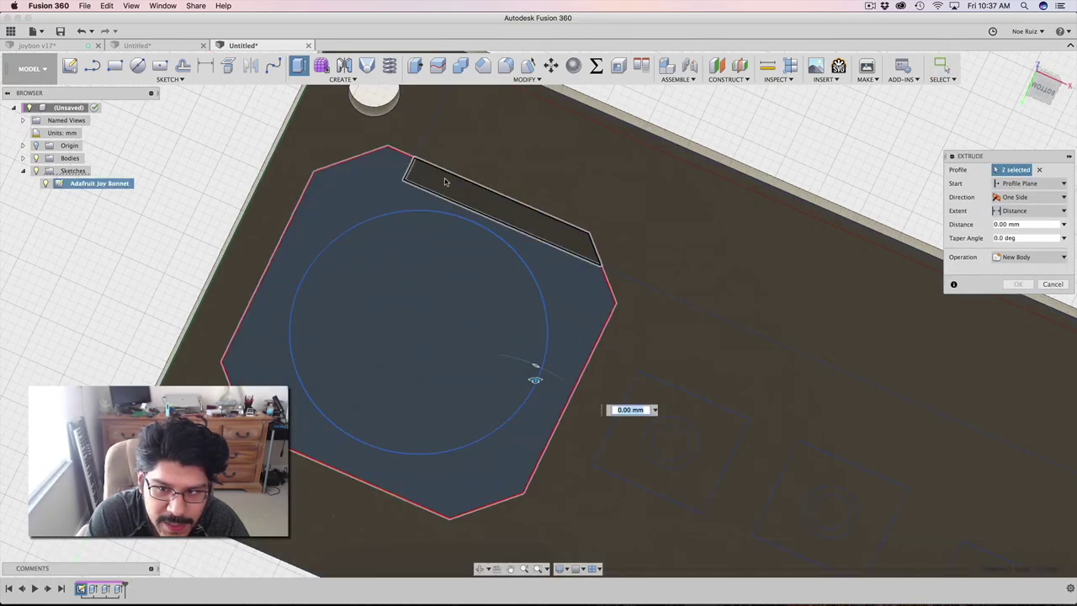
scroll(446, 182, "down", 3)
middle_click_drag(446, 190, 402, 296, "shift")
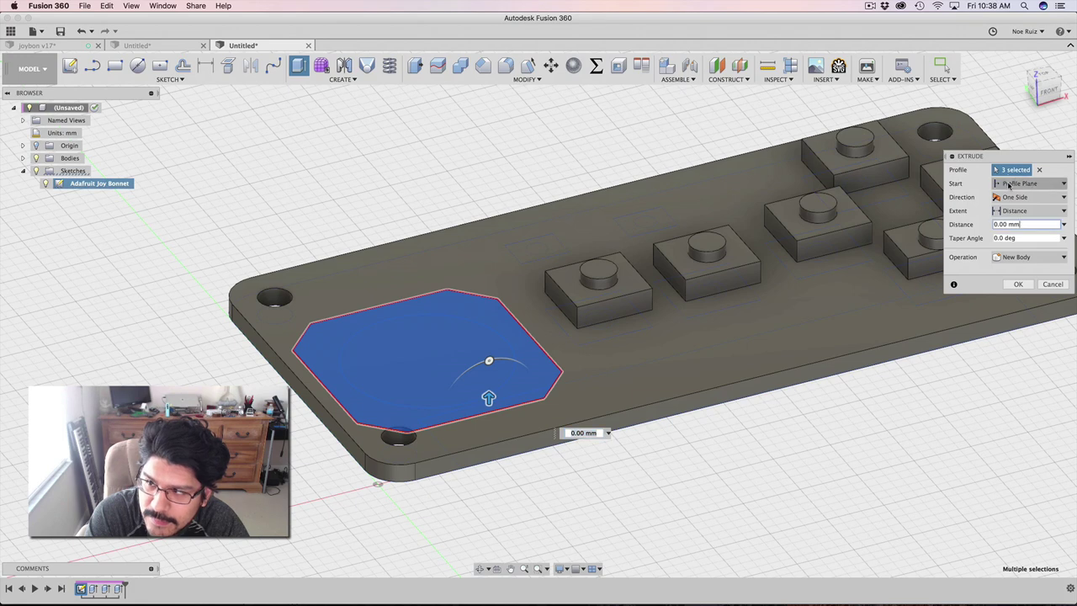
left_click(552, 380)
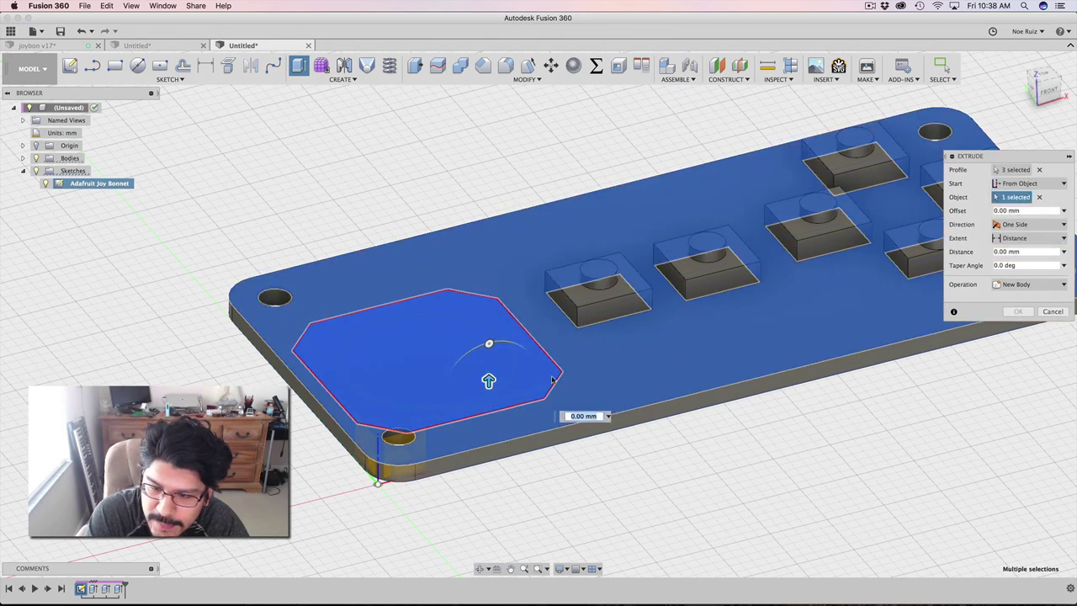
type("5.5")
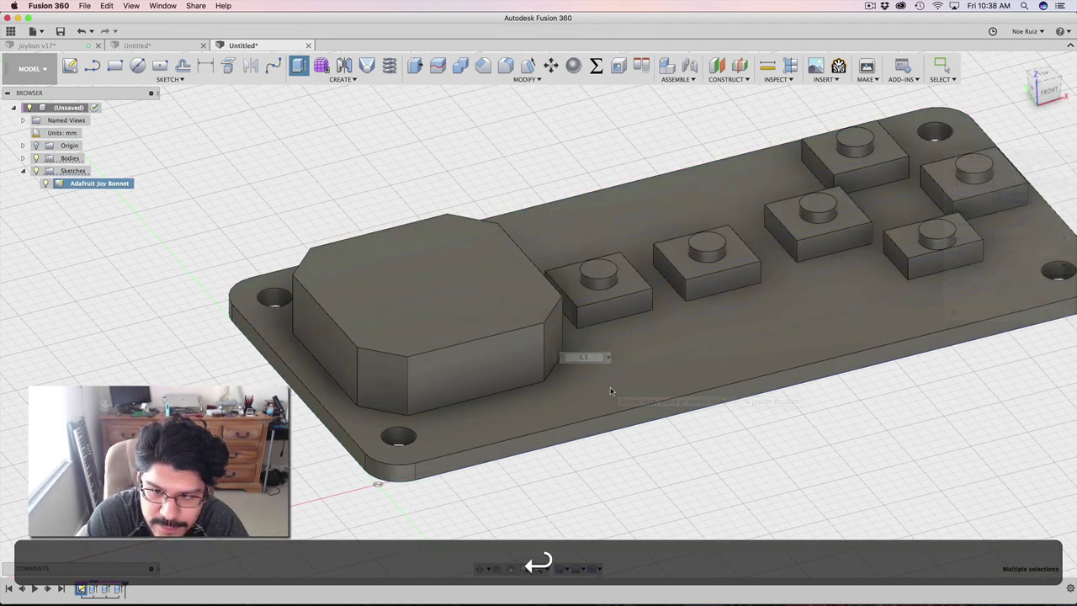
scroll(611, 392, "down", 3)
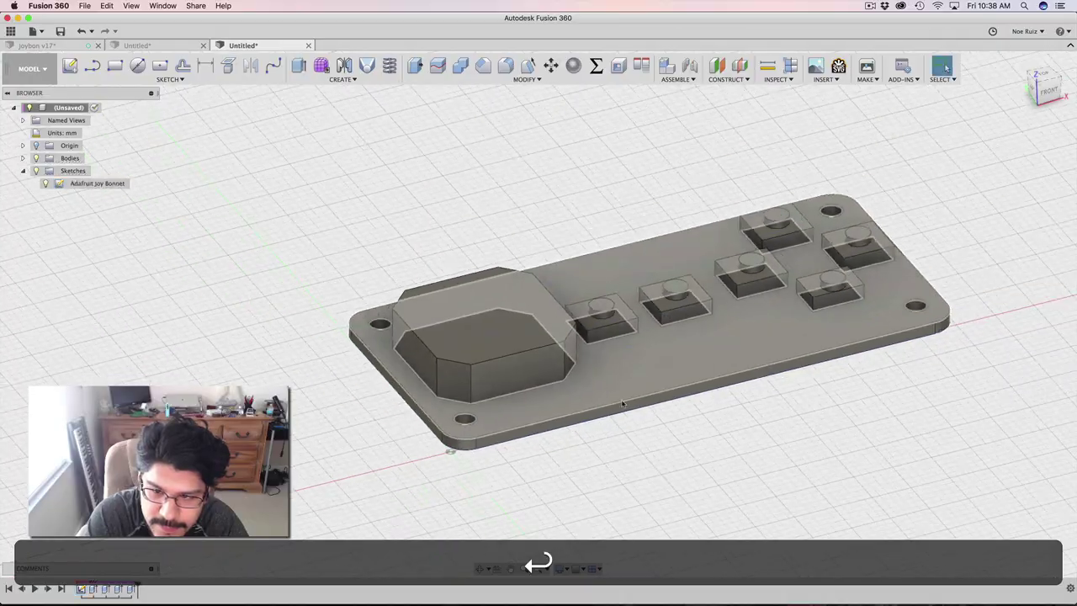
Open the Adafruit Joy Bonnet sketch for editing, check the joystick dimensions in the TextEdit notes and face the sketch from below
middle_click_drag(705, 388, 485, 211)
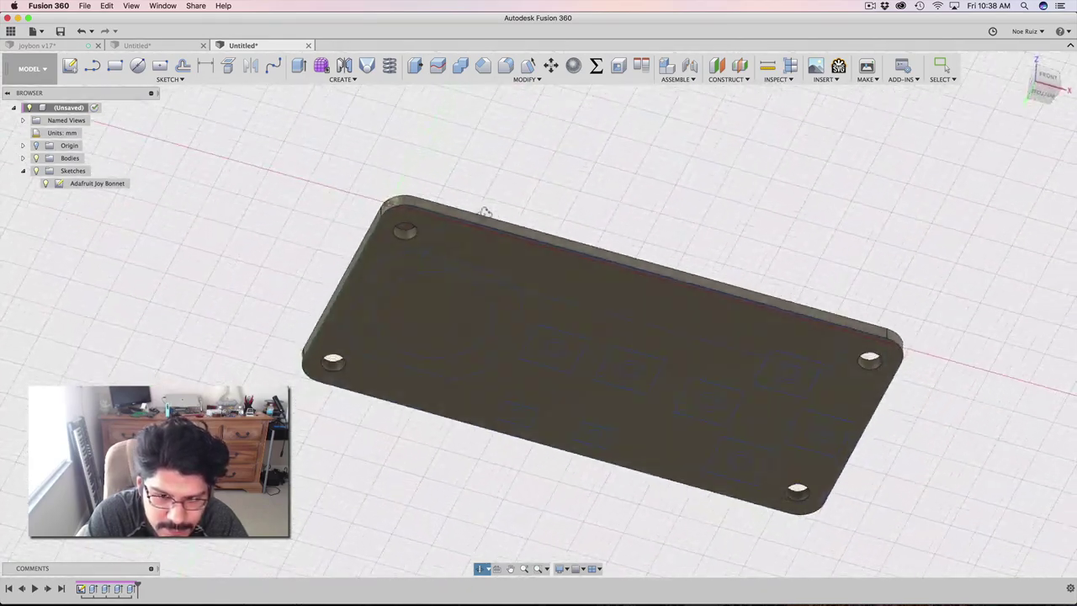
scroll(392, 281, "up", 4)
scroll(414, 292, "down", 3)
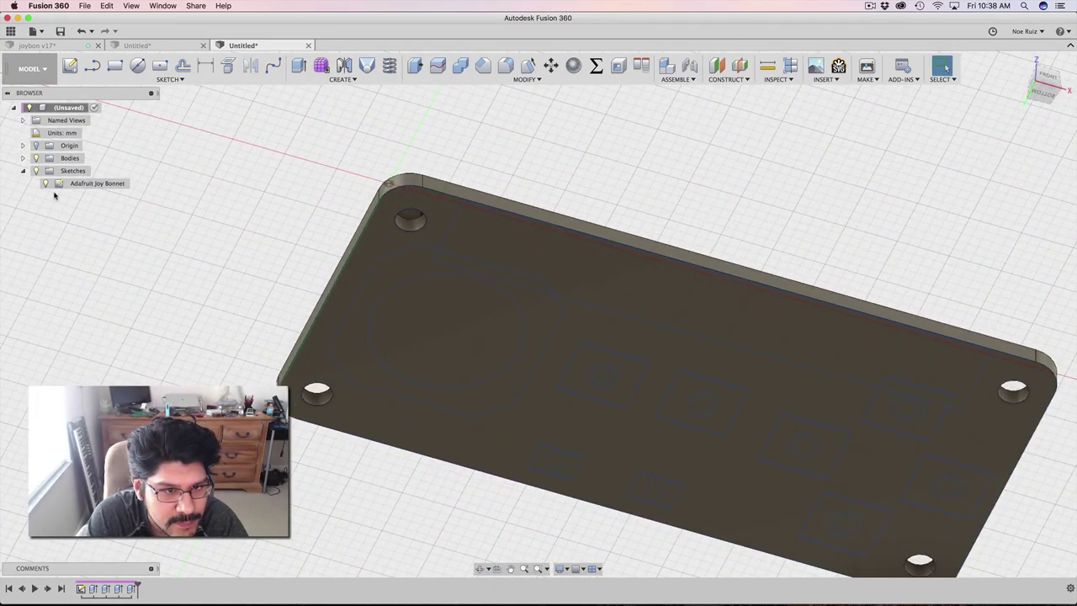
double_click(84, 184)
scroll(404, 284, "up", 3)
key("super+Tab")
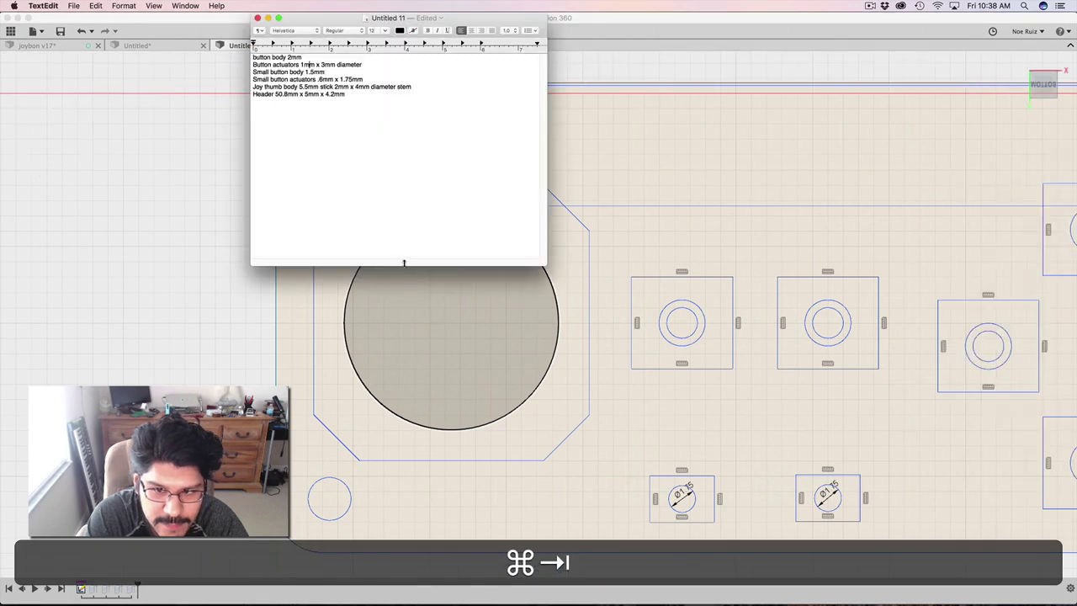
key("super+Tab")
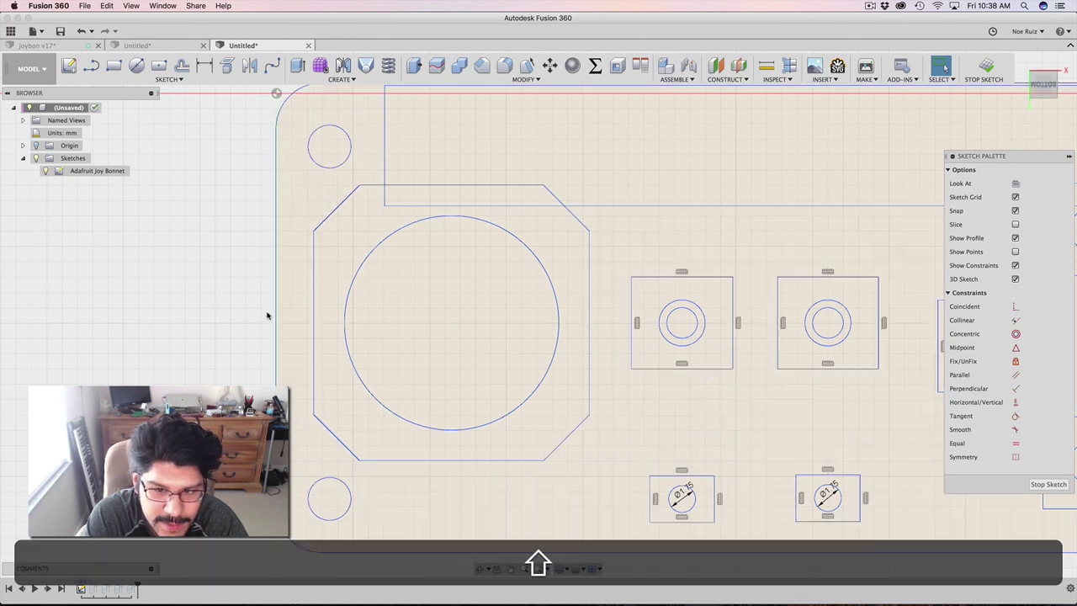
mouse_move(270, 312)
middle_mouse_down("shift")
mouse_move(259, 294)
mouse_move(270, 267)
mouse_move(269, 326)
middle_mouse_up("shift")
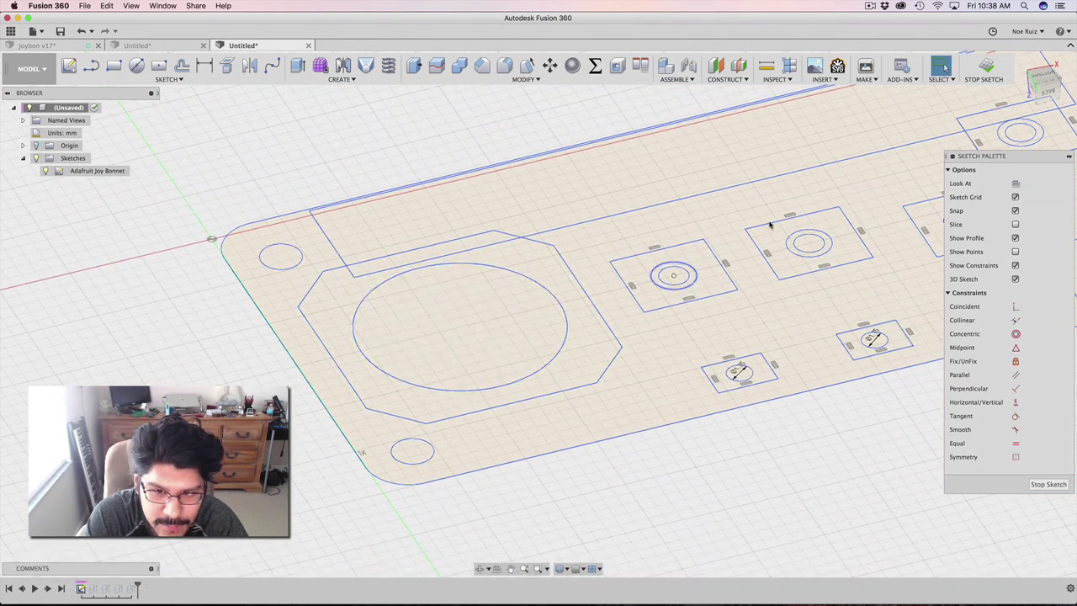
left_click(1037, 77)
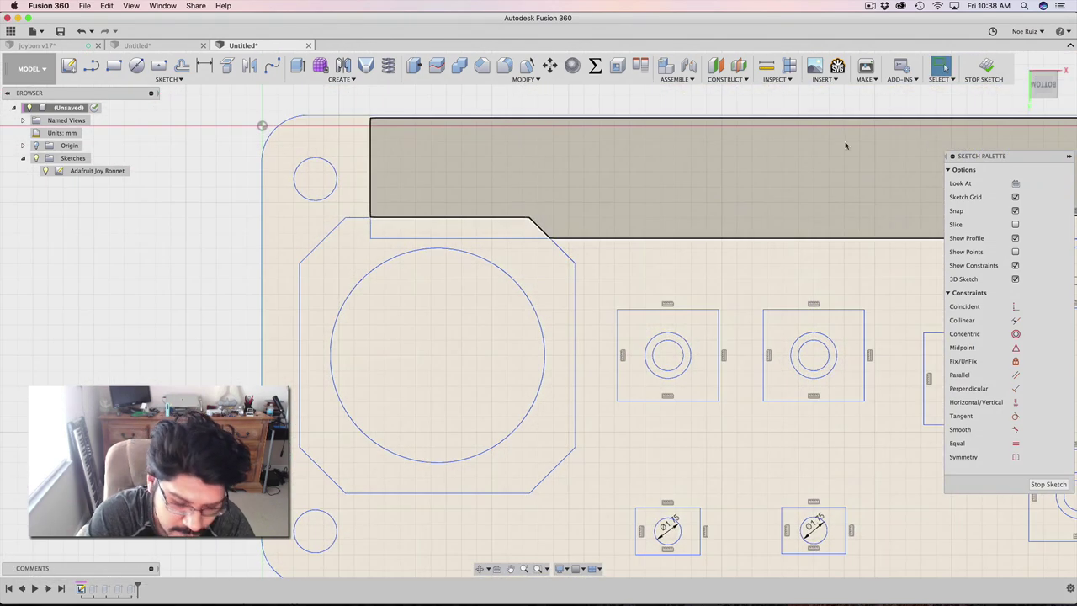
Draw a 2 mm diameter circle at the centre of the joystick's large circle for the stem
key("r")
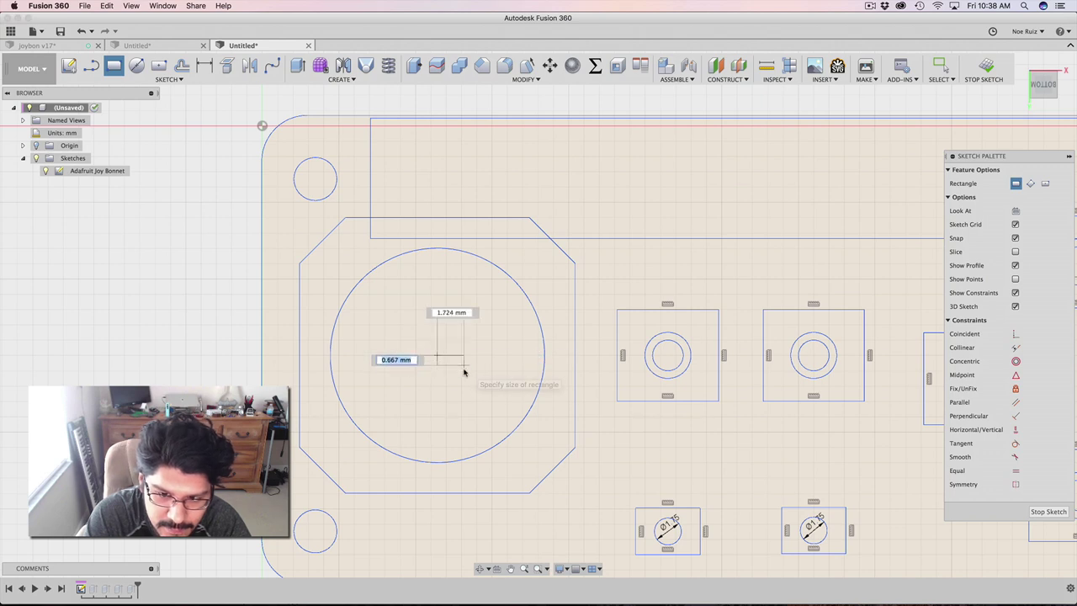
key("Escape")
key("c")
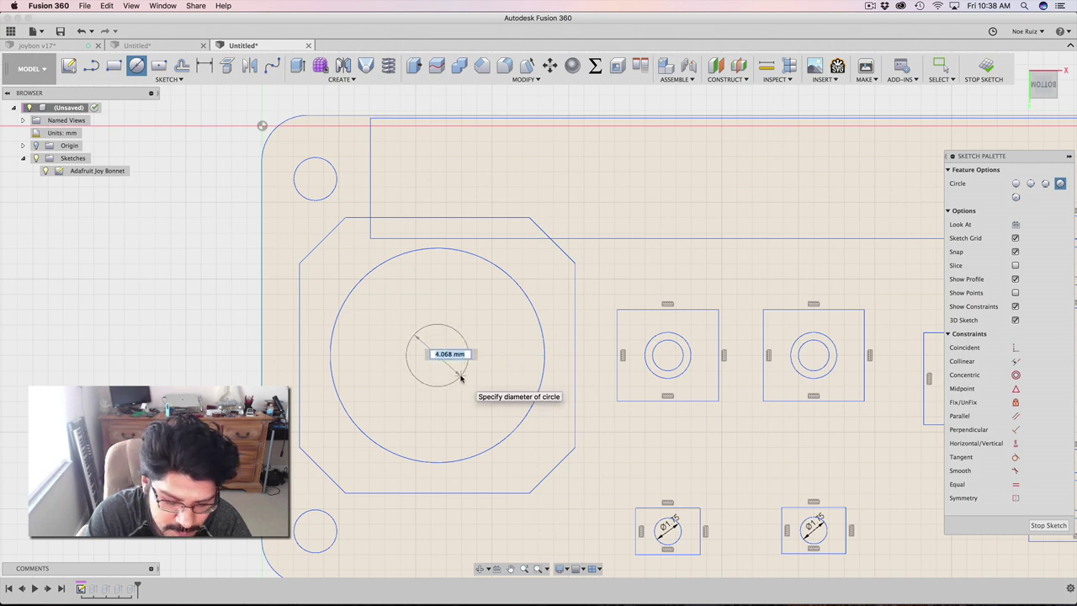
type("2")
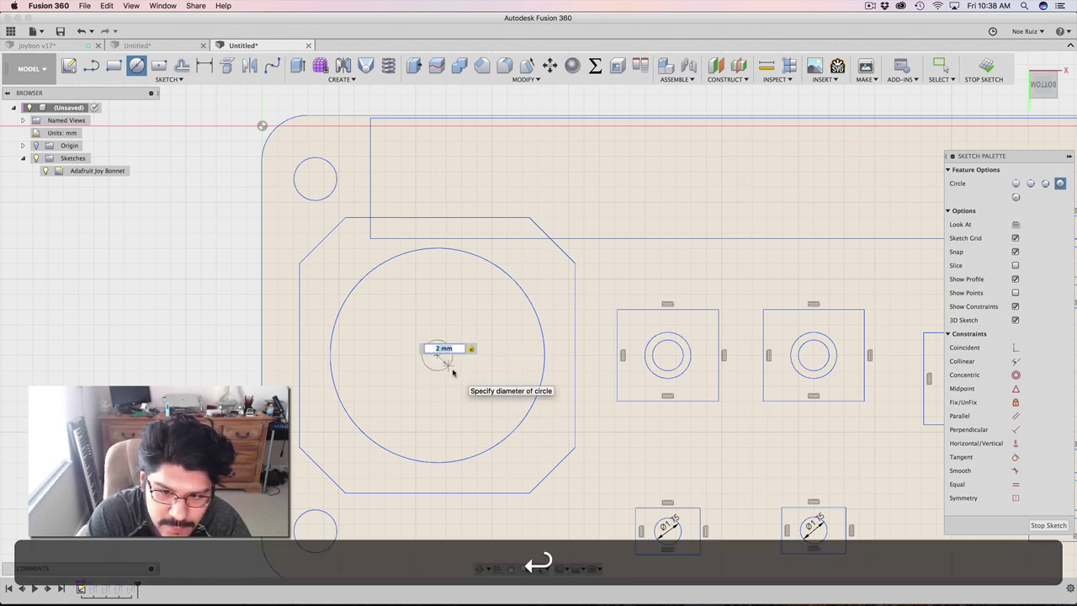
Check the stem size in the TextEdit notes, then set the stem circle's diameter to 4 mm and finish the sketch
key("super+Tab")
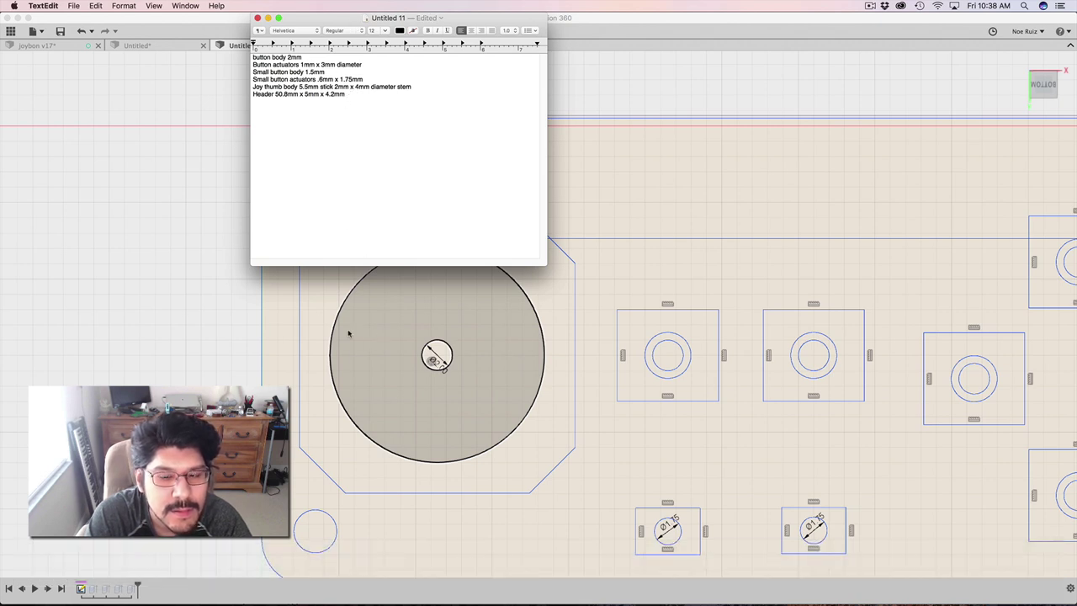
left_click(206, 337)
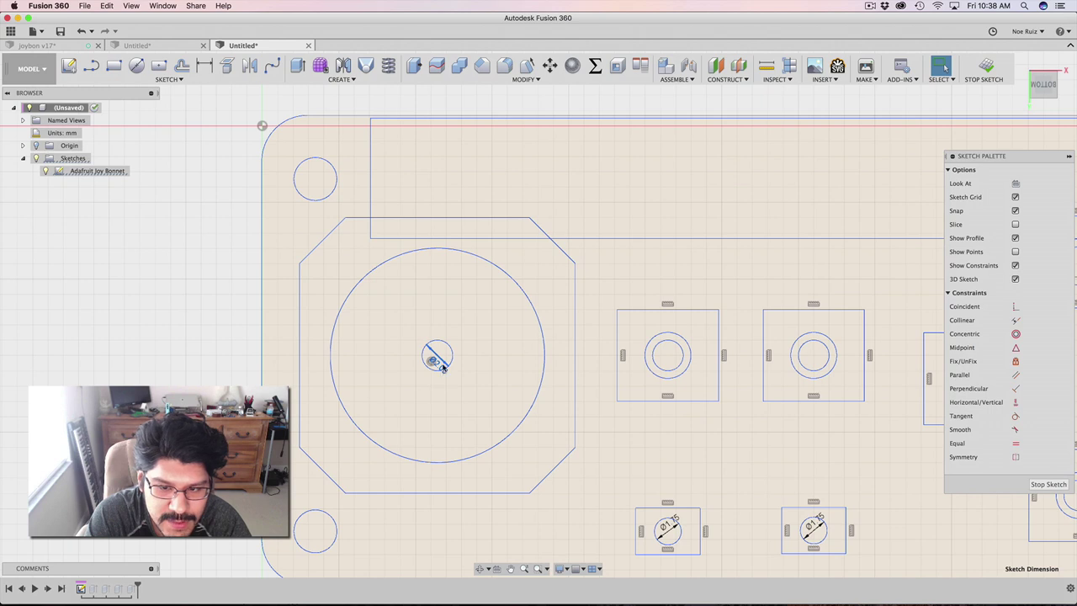
double_click(475, 337)
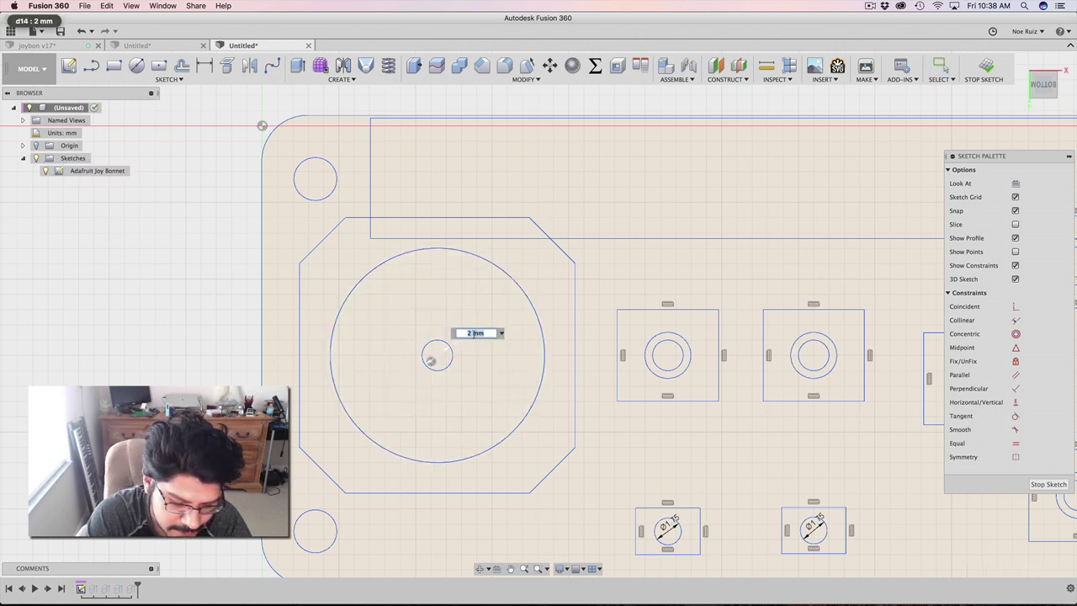
type("4")
key("Return")
scroll(465, 330, "down", 3)
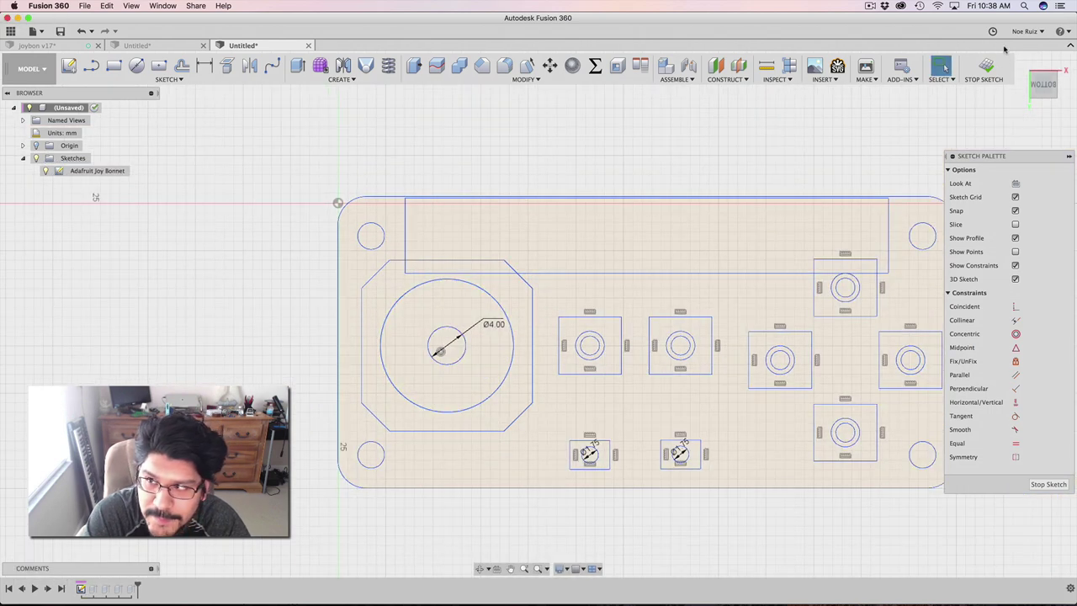
left_click(986, 69)
Cut the joystick's two circular profiles 1 mm deep into the joystick body, starting From Object at its top face
mouse_move(342, 205)
middle_mouse_down("shift")
mouse_move(385, 446)
mouse_move(403, 436)
middle_mouse_up("shift")
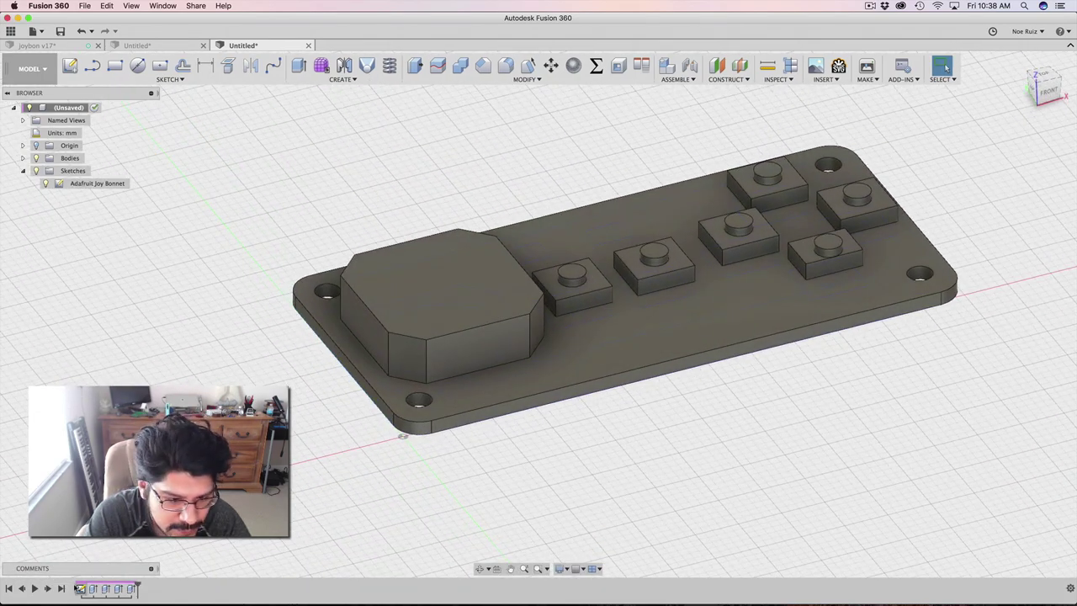
middle_click_drag(304, 503, 438, 235, "shift")
key("e")
scroll(477, 312, "up", 3)
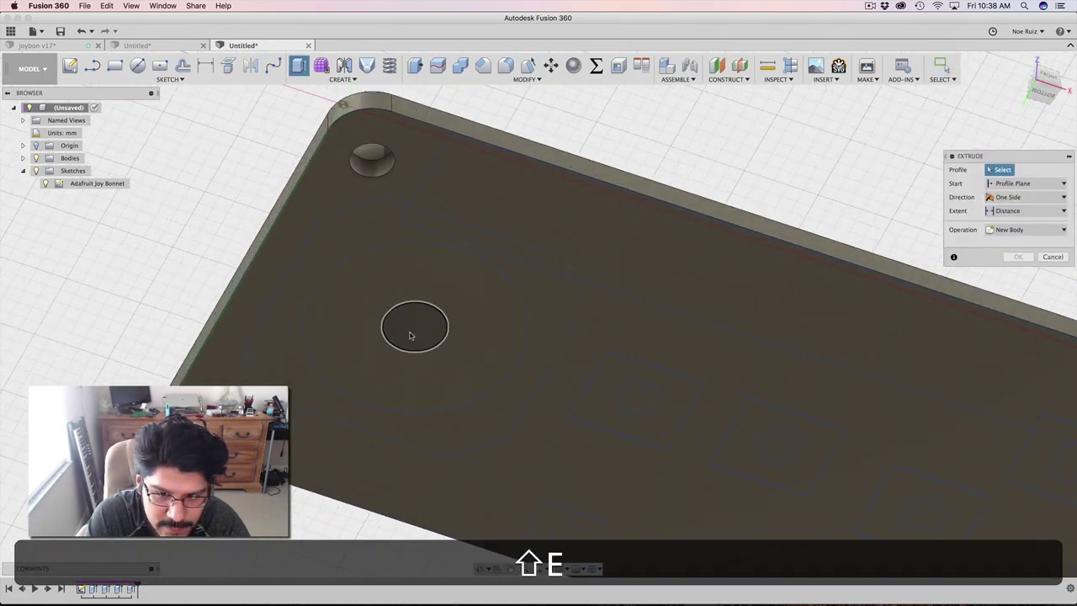
left_click(411, 335)
left_click(454, 318)
middle_click_drag(291, 365, 329, 581, "shift")
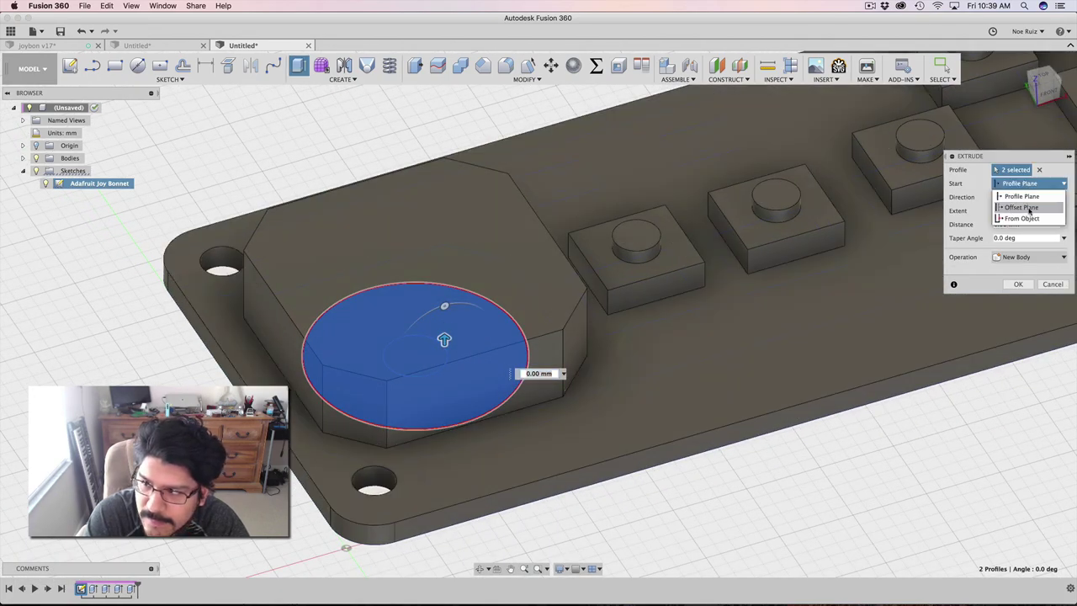
left_click(1022, 218)
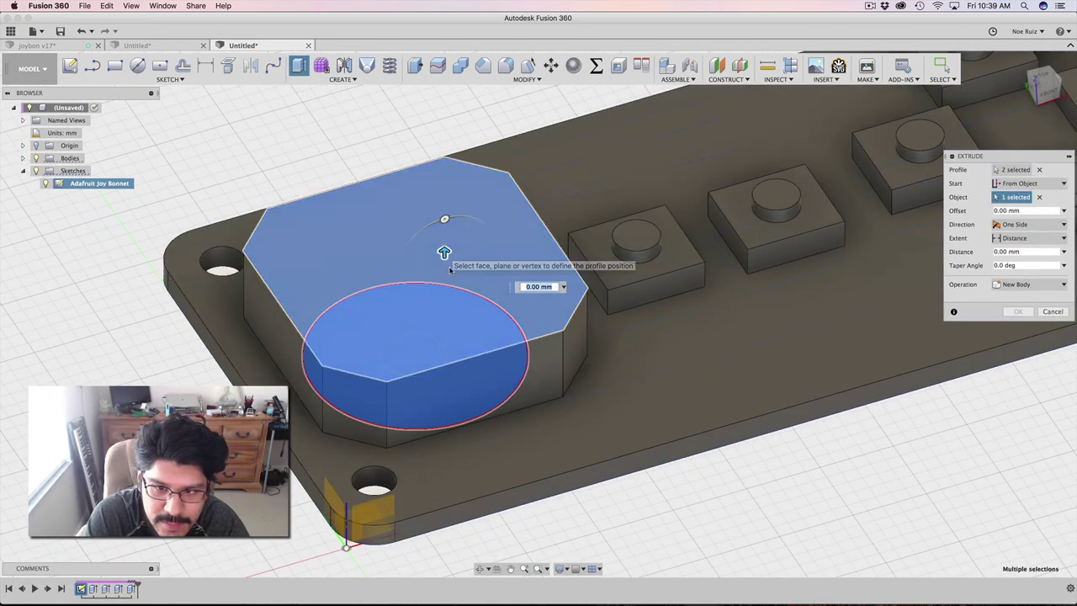
left_click_drag(445, 251, 446, 278)
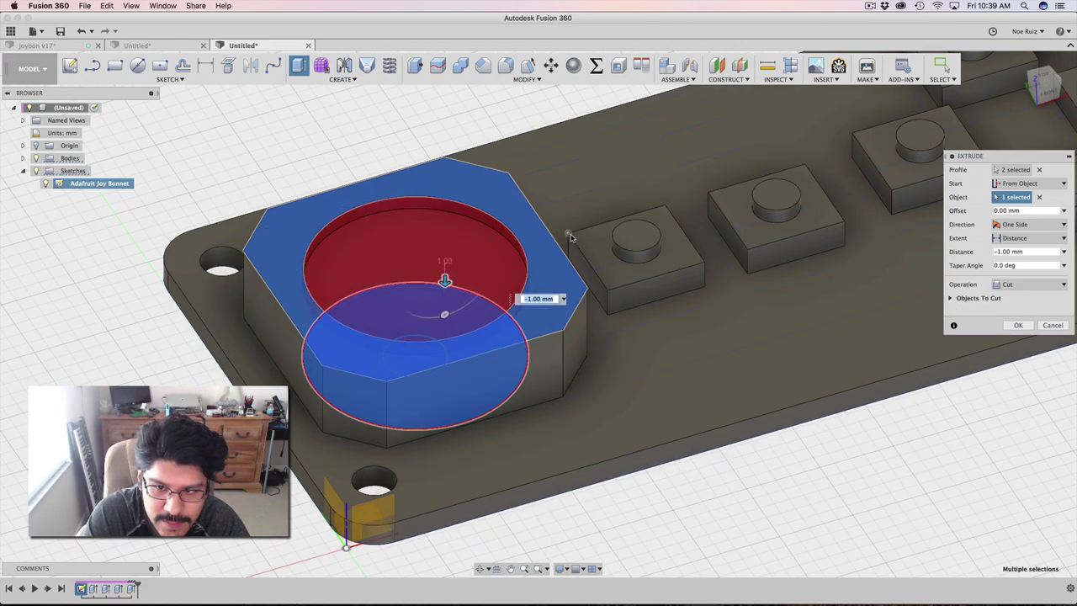
key("Return")
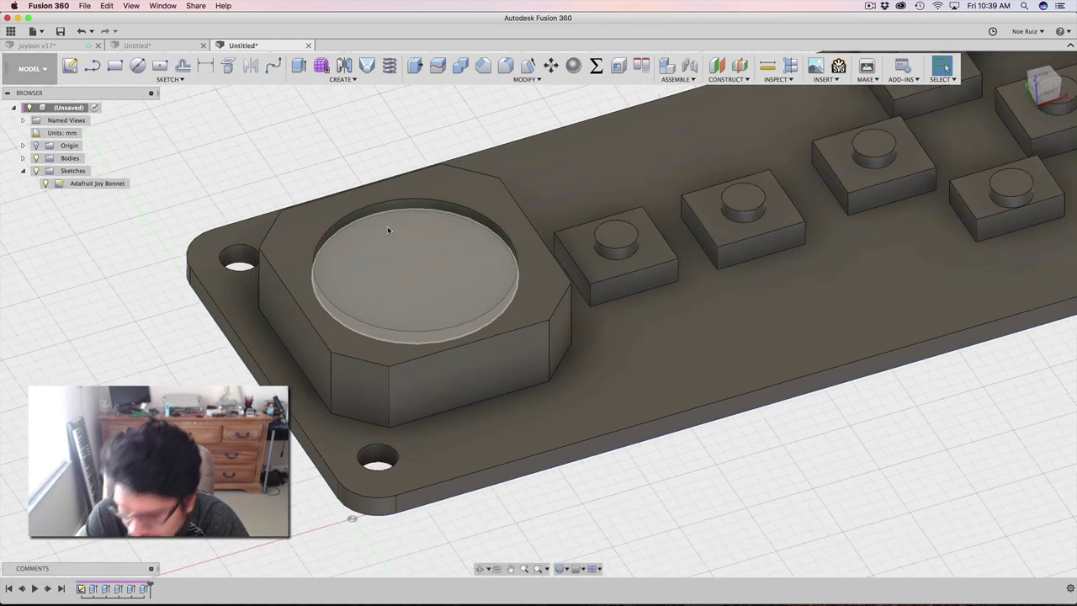
Extrude the 4 mm stem circle 2 mm as a Join, starting From Object at the floor of the joystick recess
middle_click_drag(320, 354, 278, 253, "shift")
key("e")
left_click(407, 337)
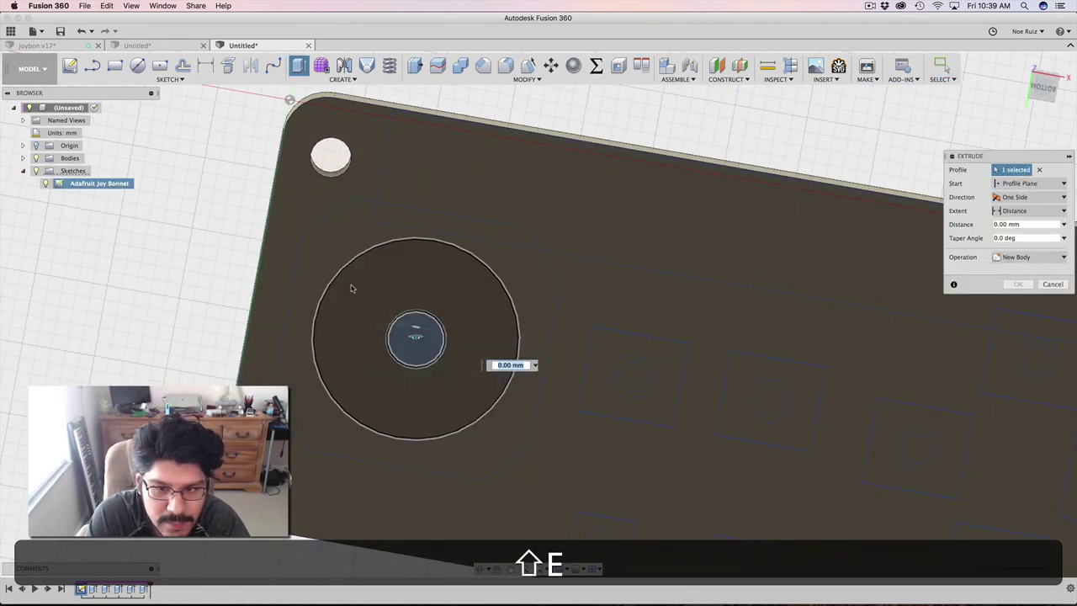
middle_click_drag(352, 288, 221, 371, "shift")
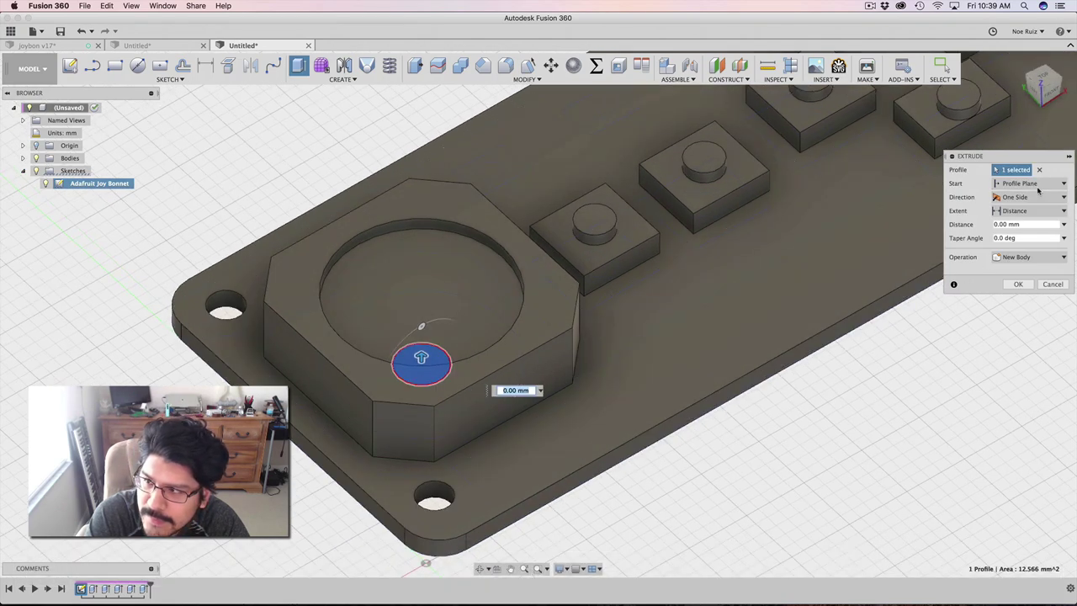
left_click(1030, 207)
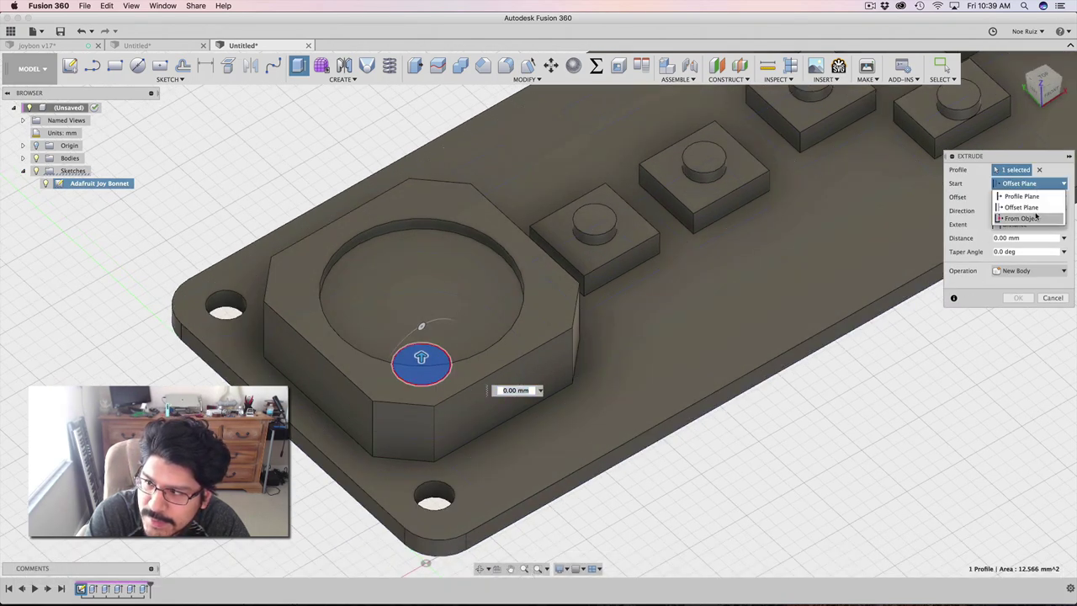
left_click(1036, 217)
left_click(427, 558)
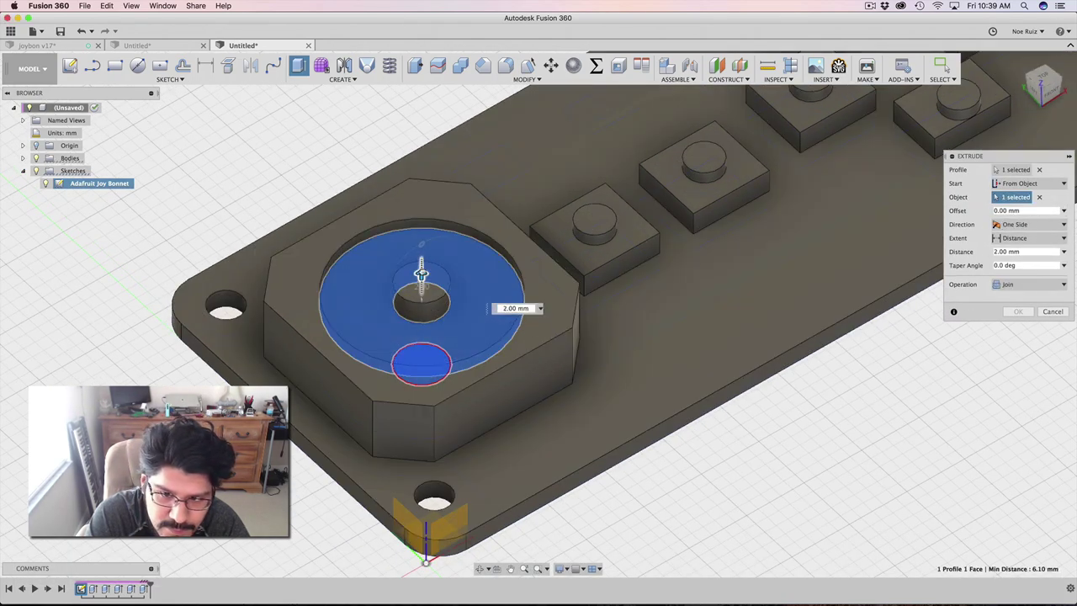
key("Return")
scroll(421, 287, "down", 3)
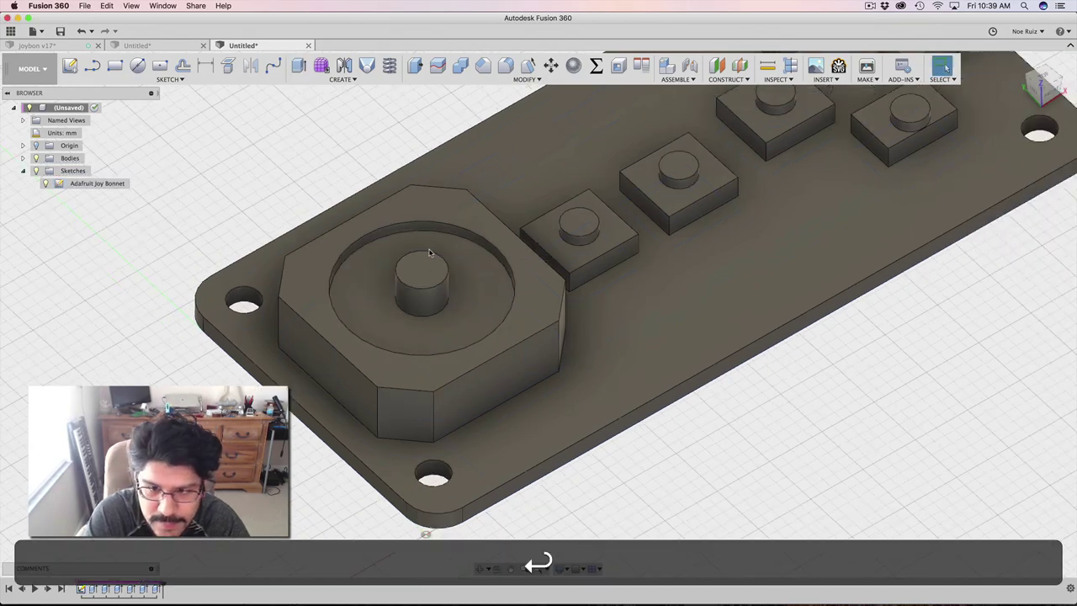
Edit the extruded cut of the joystick's circular recess to make it shallower
middle_click_drag(892, 429, 863, 398, "shift")
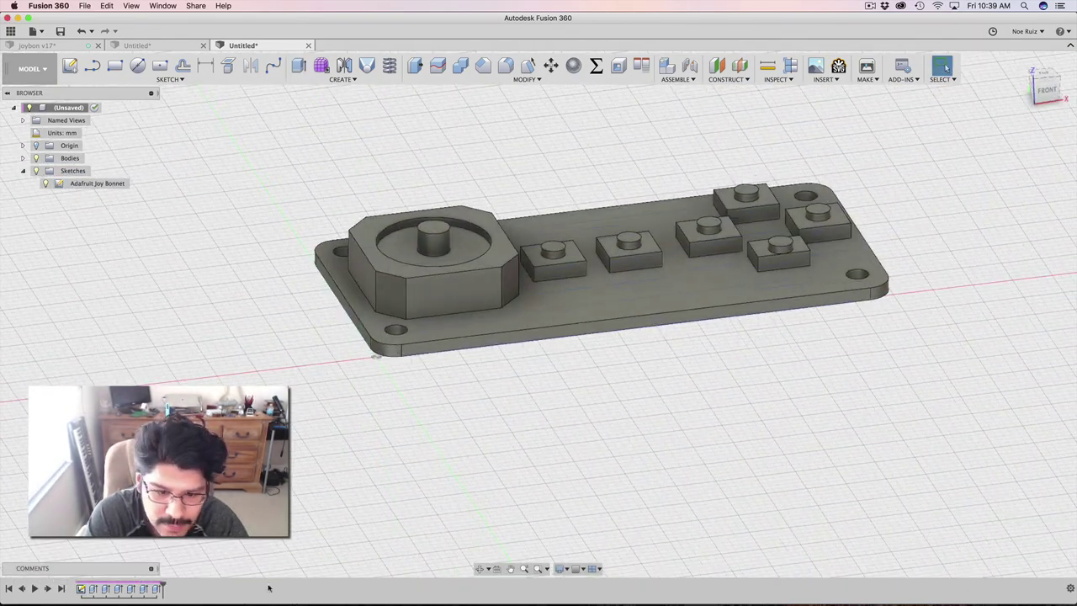
double_click(143, 589)
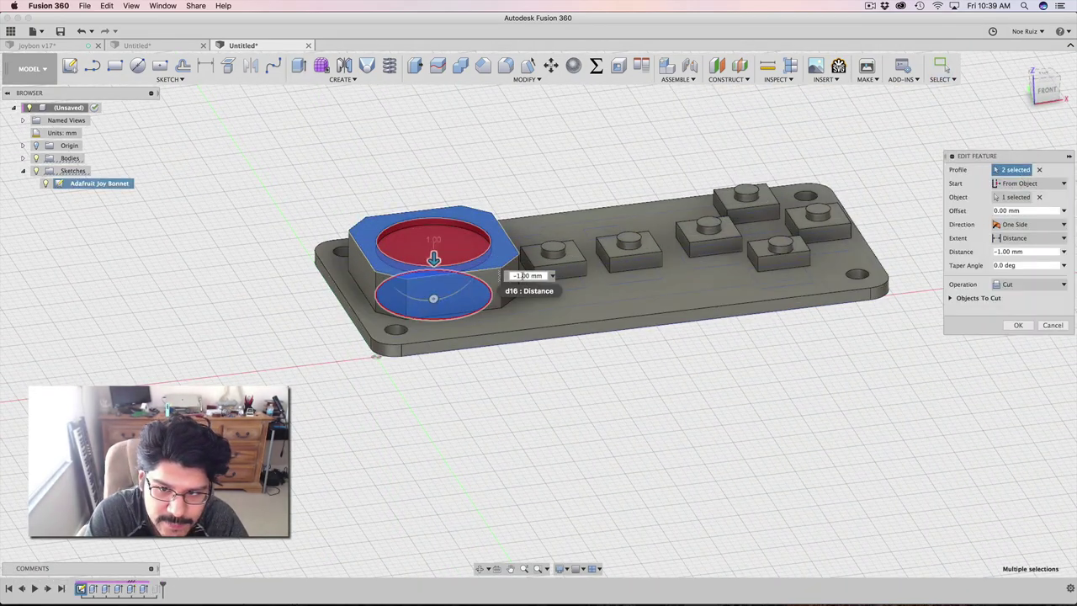
key("Left")
key("Return")
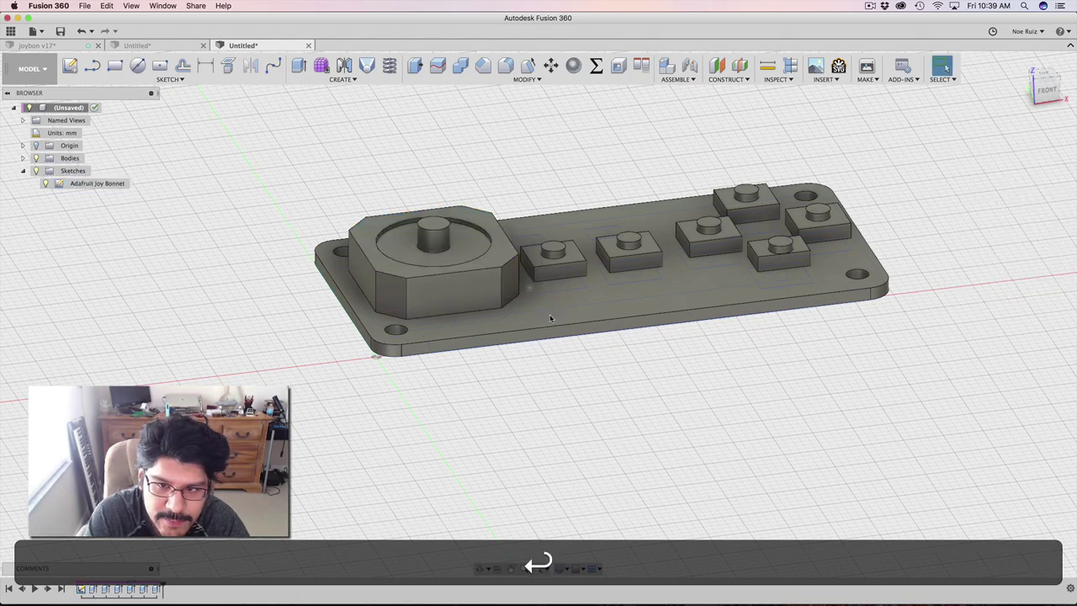
Set up a Join extrusion of the two small button profiles, starting From Object at the board's top face, at 1 mm
middle_click_drag(549, 314, 575, 260, "shift")
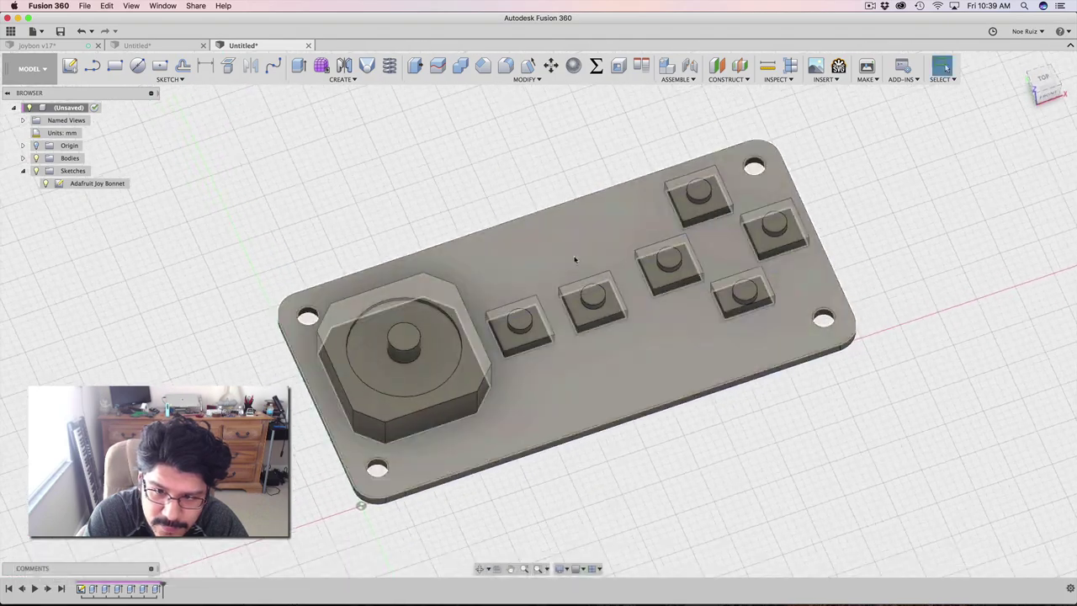
middle_click_drag(568, 527, 485, 320, "shift")
key("e")
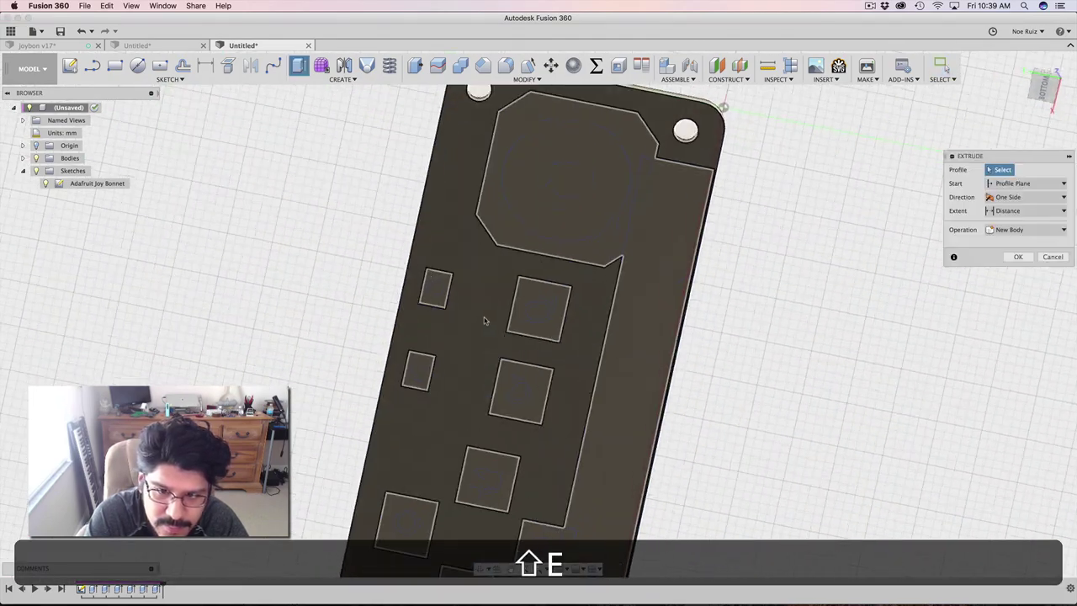
scroll(474, 317, "up", 5)
left_click(401, 270)
left_click(387, 249)
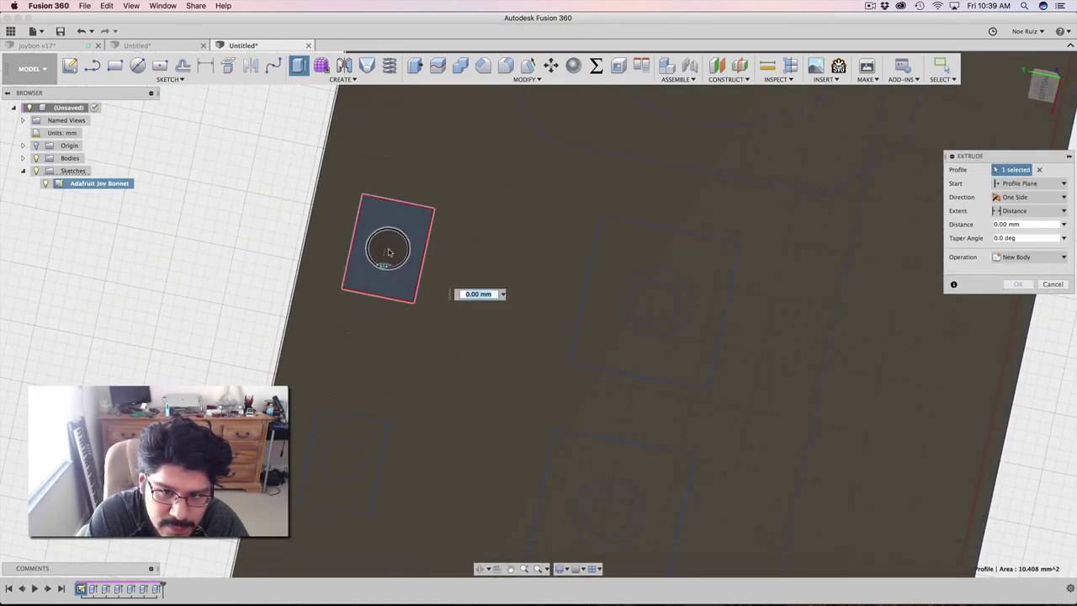
left_click(359, 457)
left_click(365, 443)
scroll(365, 441, "down", 4)
middle_click_drag(365, 441, 1065, 170, "shift")
left_click(1031, 184)
left_click(1020, 223)
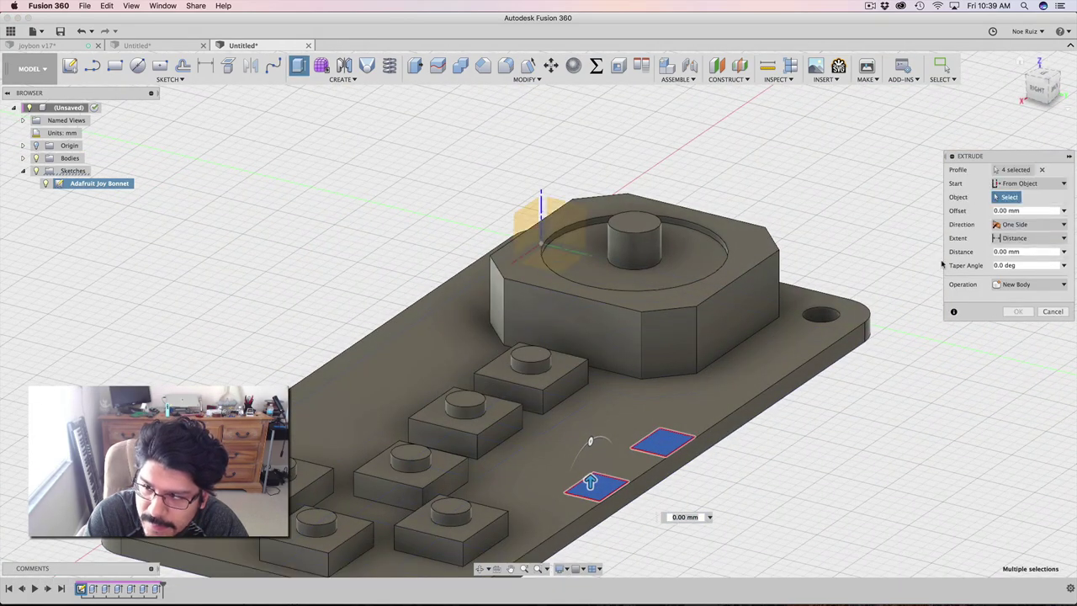
left_click(730, 394)
left_click_drag(590, 459, 590, 452)
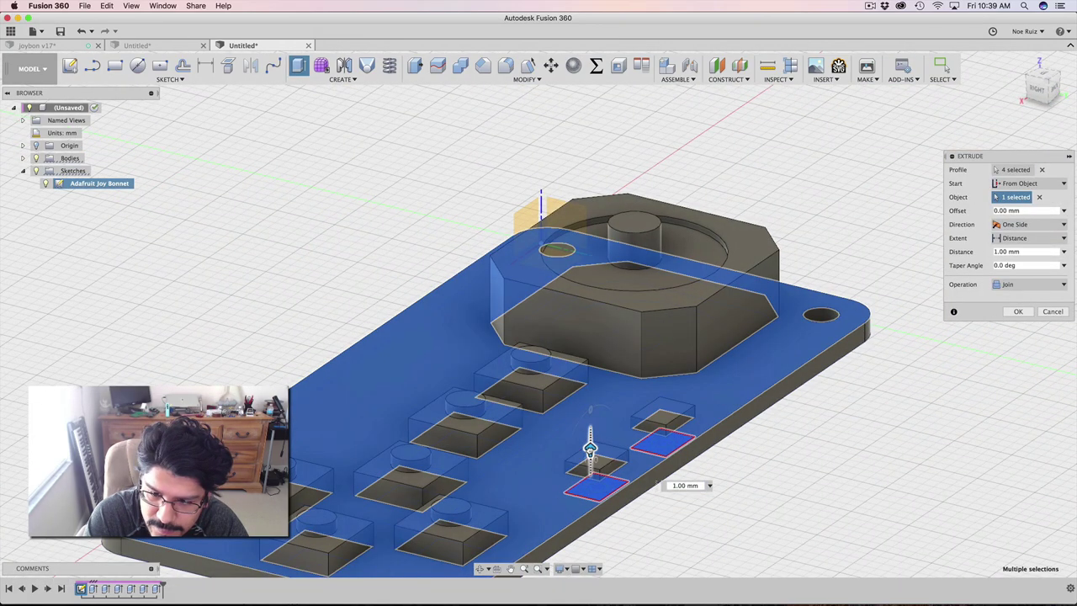
Check the small button body height in the TextEdit notes, then set the extrusion distance to 1.5 mm and complete it
key("super+Tab")
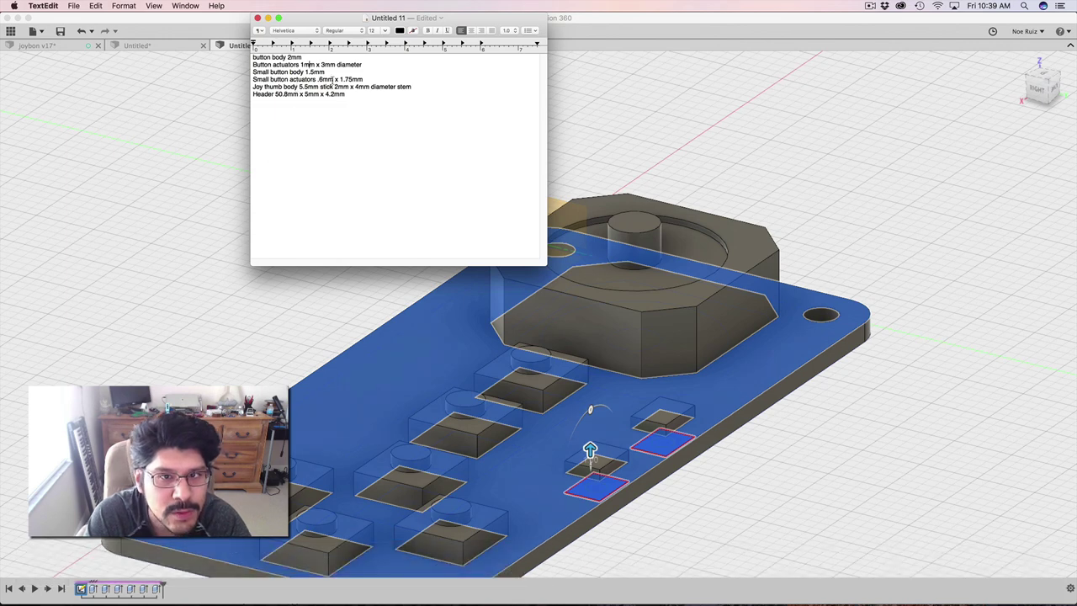
left_click_drag(326, 73, 305, 72)
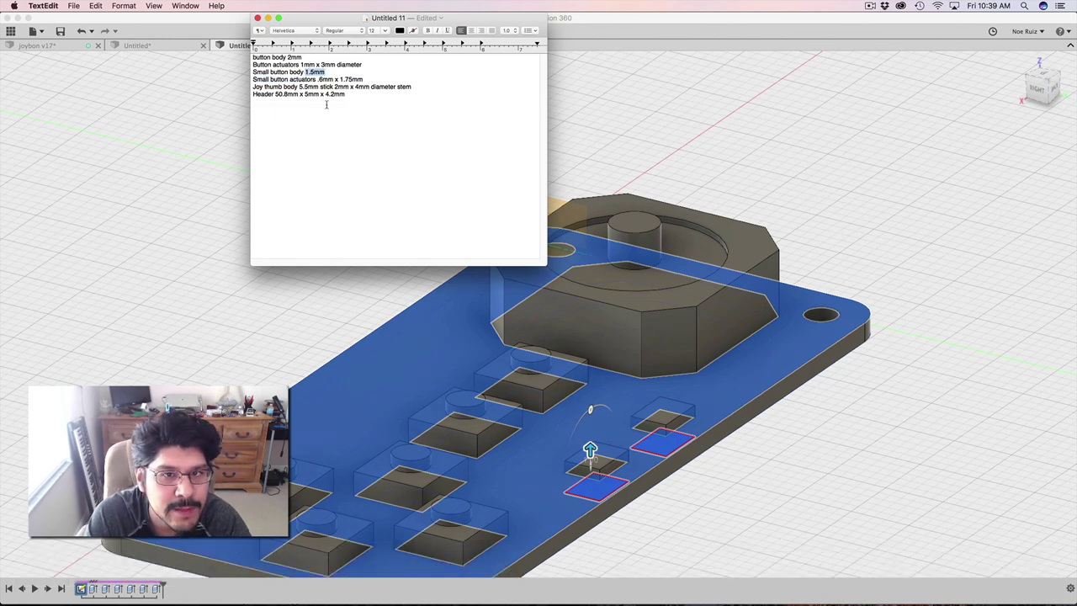
key("super+Tab")
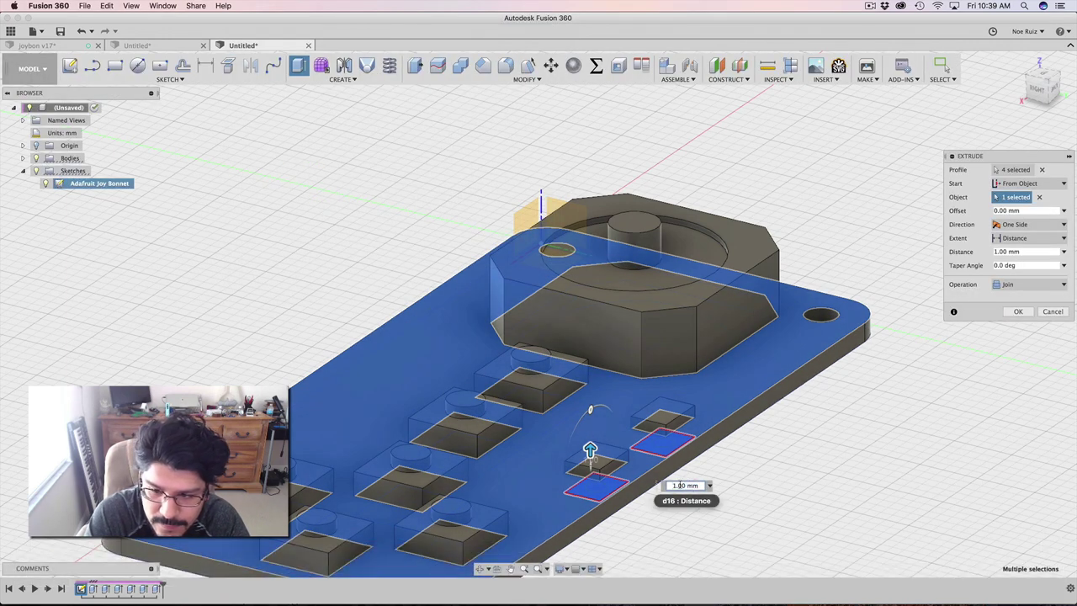
type("1.5")
key("Return")
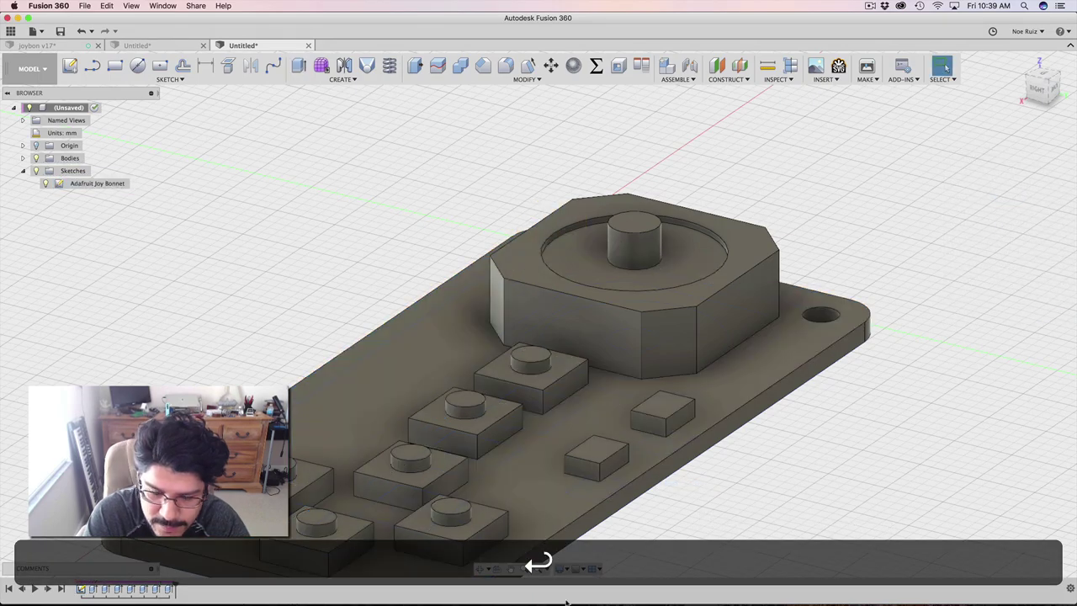
Extrude the two small button actuator circles 0.6 mm as a Join, starting From Object at the small button body's top face
middle_click_drag(278, 505, 228, 350, "shift")
scroll(473, 274, "up", 8)
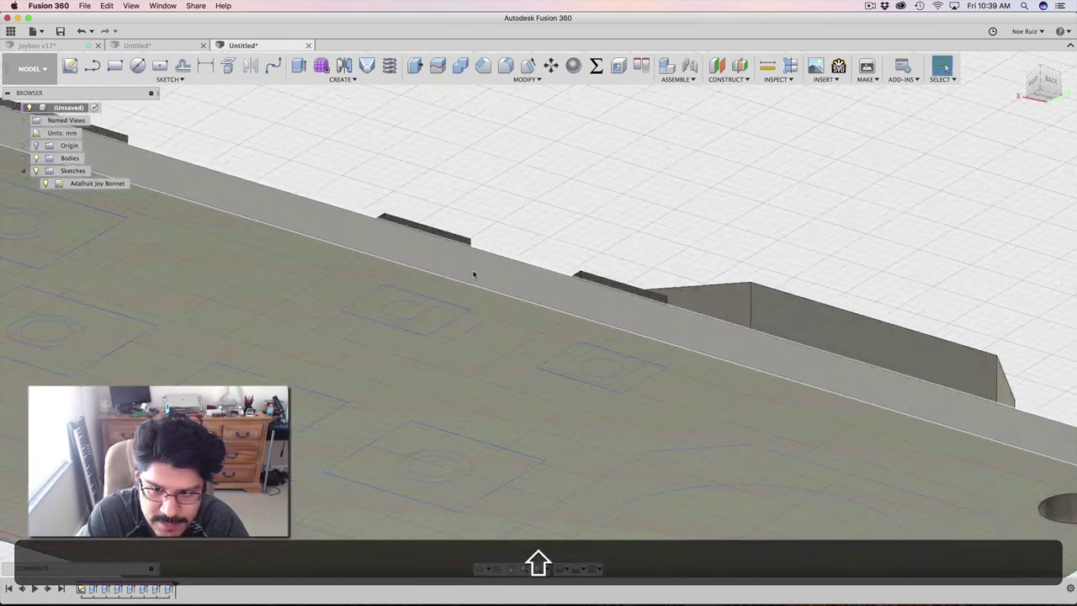
key("e")
left_click(422, 326)
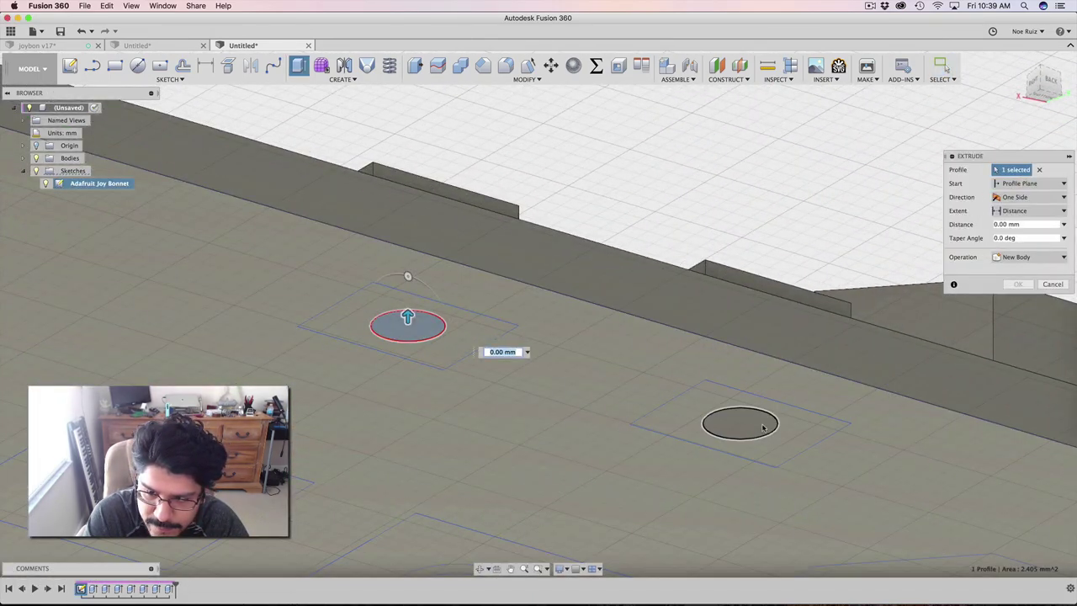
left_click(750, 426)
scroll(746, 377, "down", 5)
key("super+Tab")
key("super+Tab")
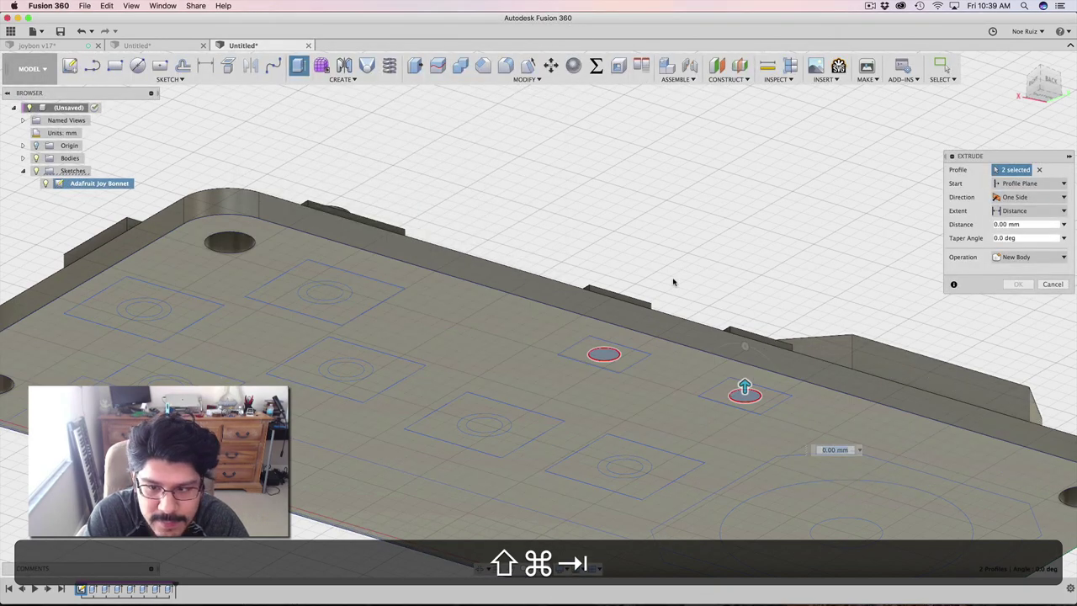
middle_click_drag(674, 281, 749, 278, "shift")
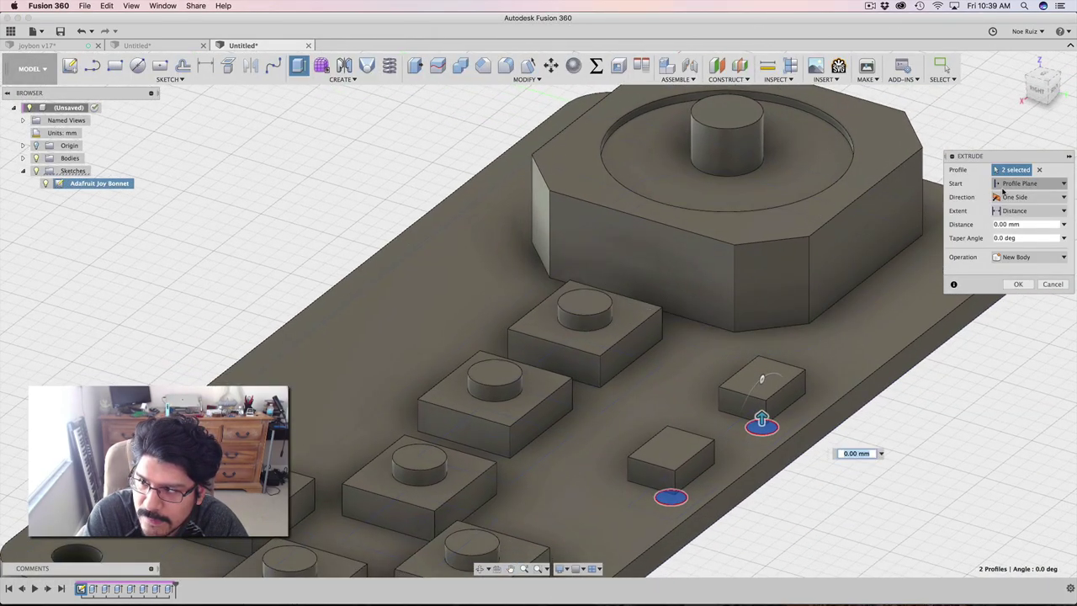
left_click(1023, 183)
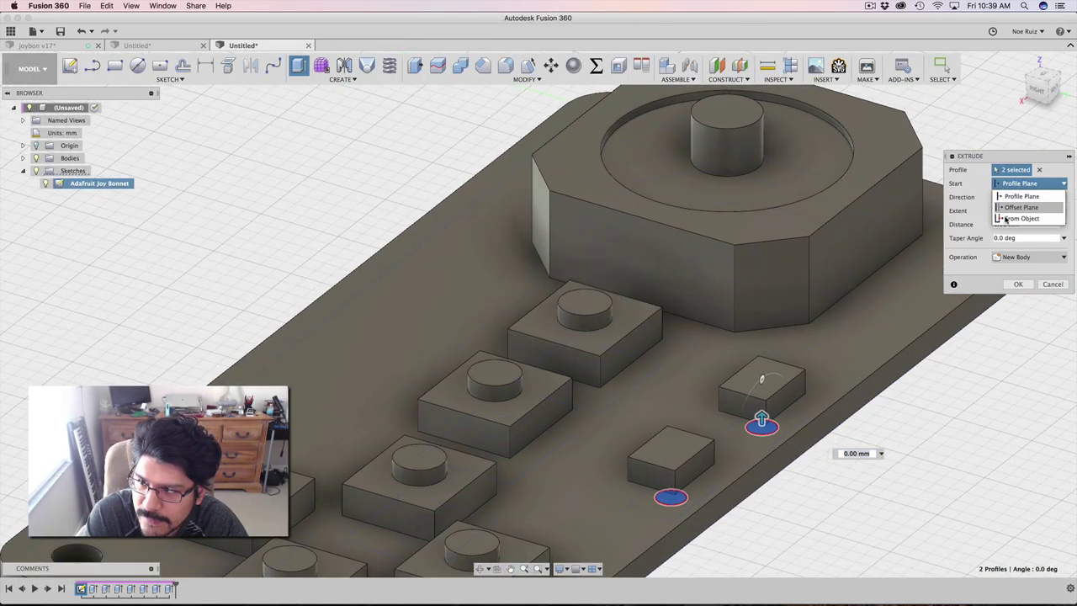
left_click(1023, 210)
left_click(773, 373)
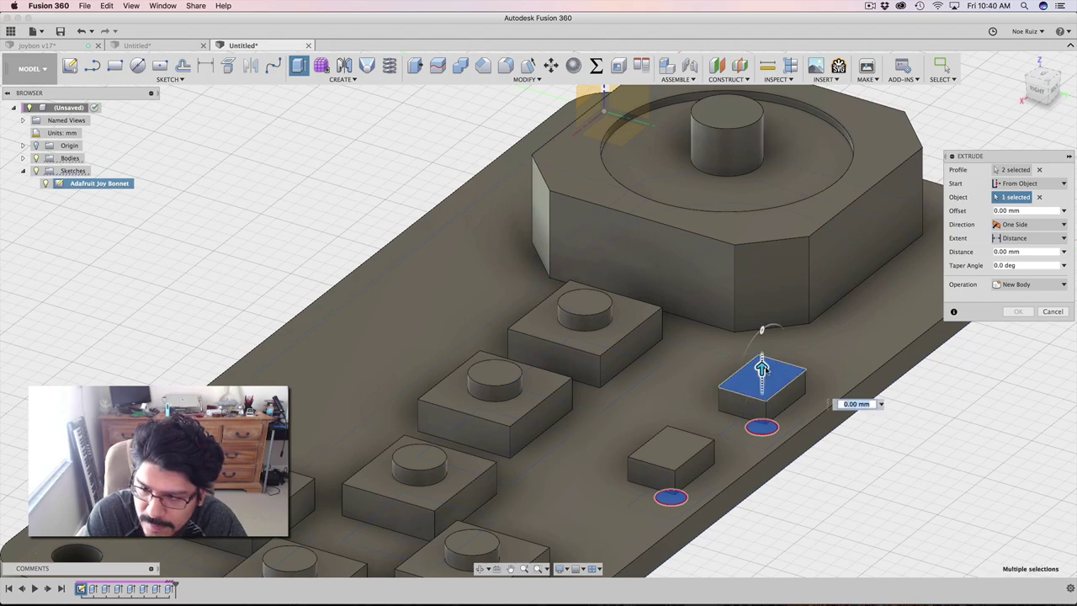
type("6")
key("Return")
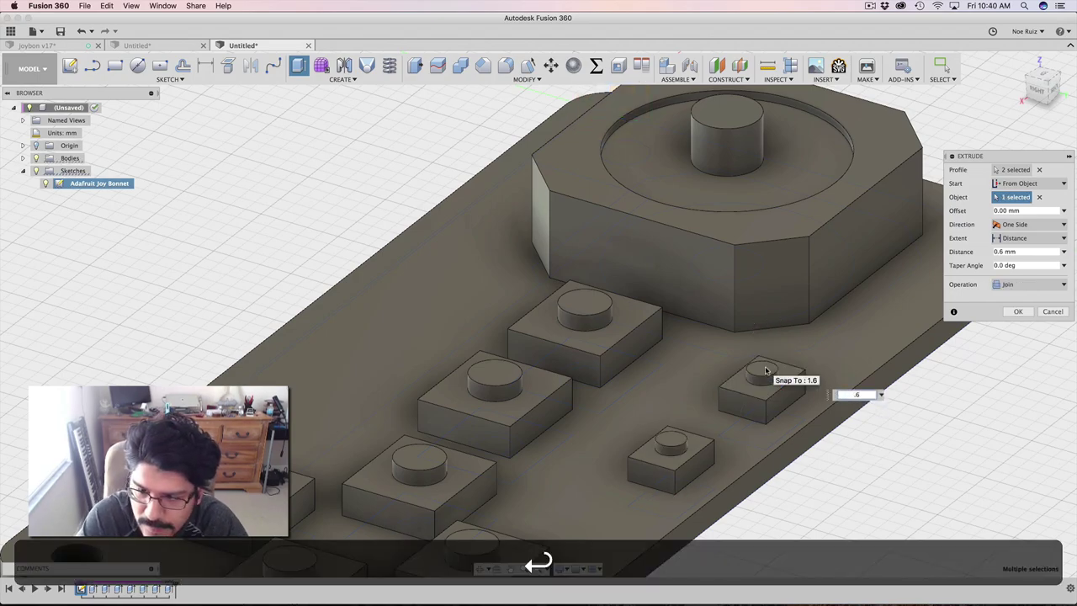
Start extruding the three profiles that make up the long header rectangle on the underside of the board
scroll(762, 372, "down", 3)
scroll(761, 372, "down", 3)
middle_click_drag(513, 348, 406, 361, "shift")
scroll(407, 361, "up", 3)
scroll(446, 309, "down", 3)
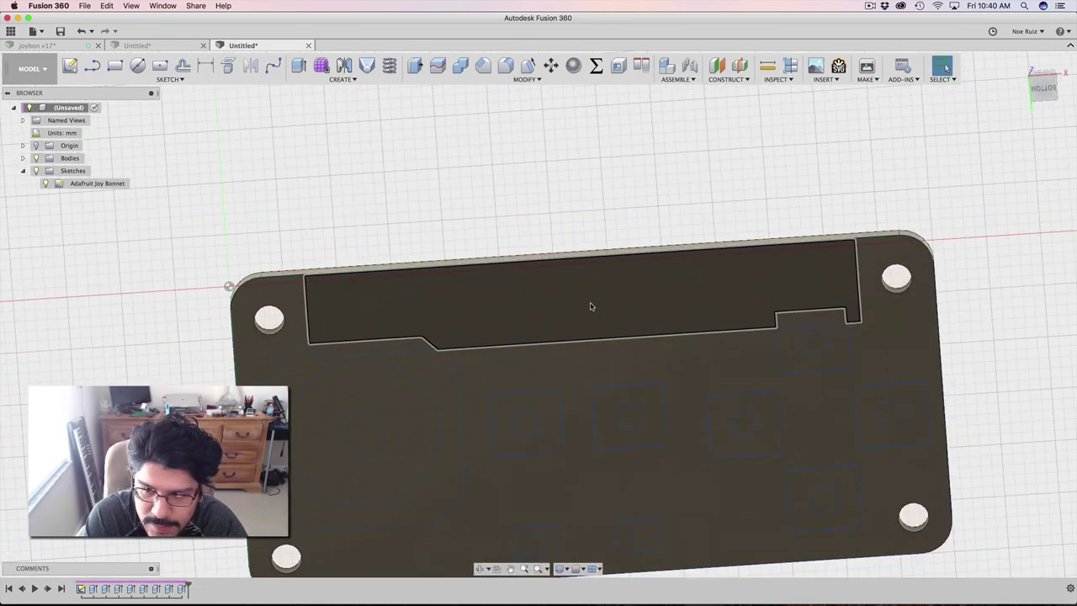
left_click(406, 345)
left_click(670, 327, "shift")
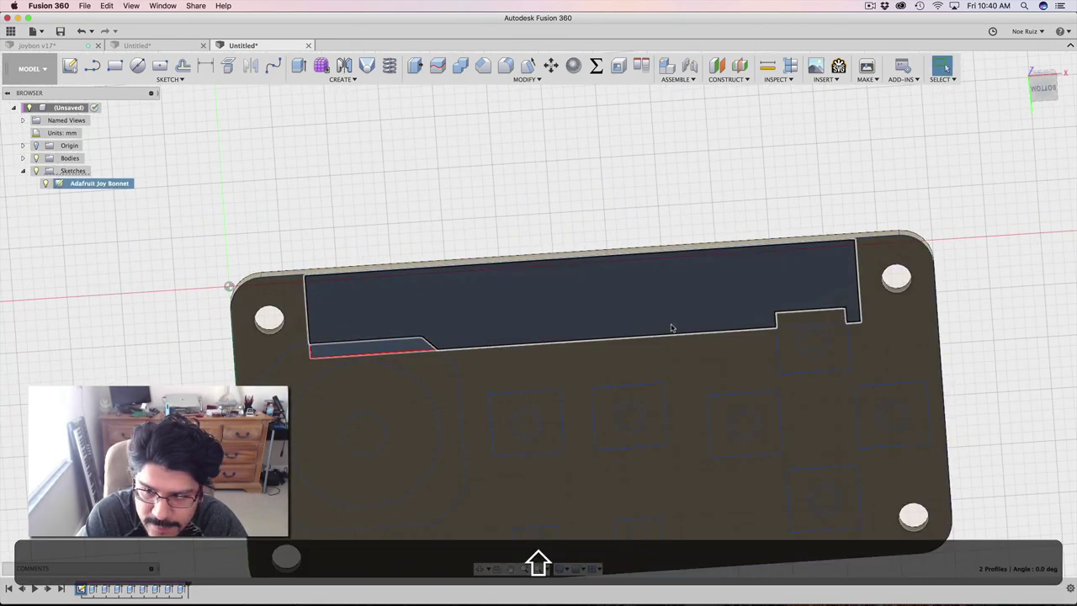
left_click(792, 320, "shift")
left_click(1054, 88)
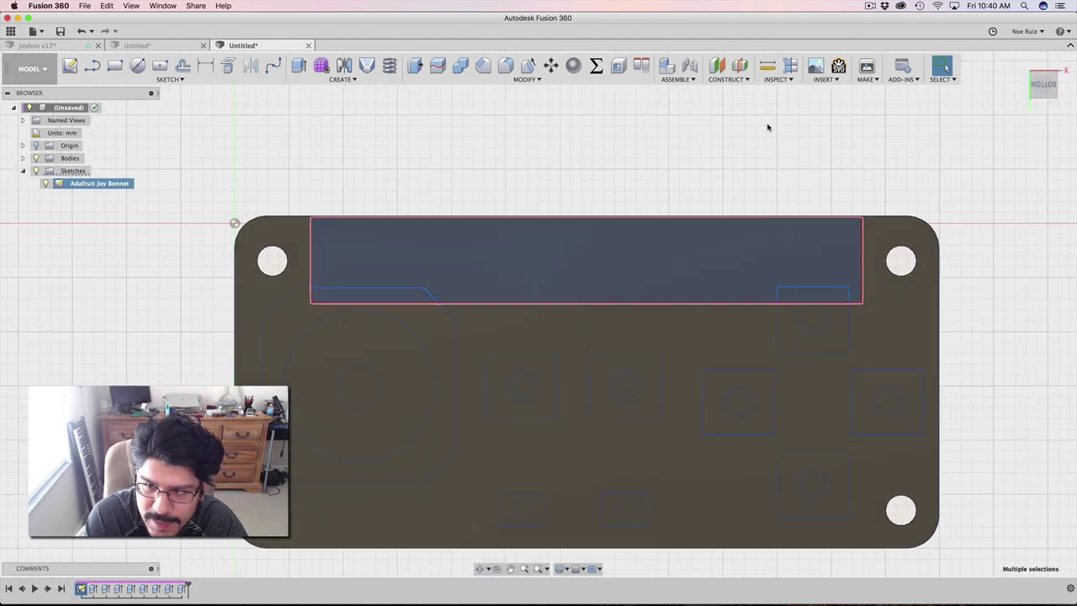
scroll(649, 171, "up", 3)
middle_click_drag(642, 174, 695, 300)
key("e")
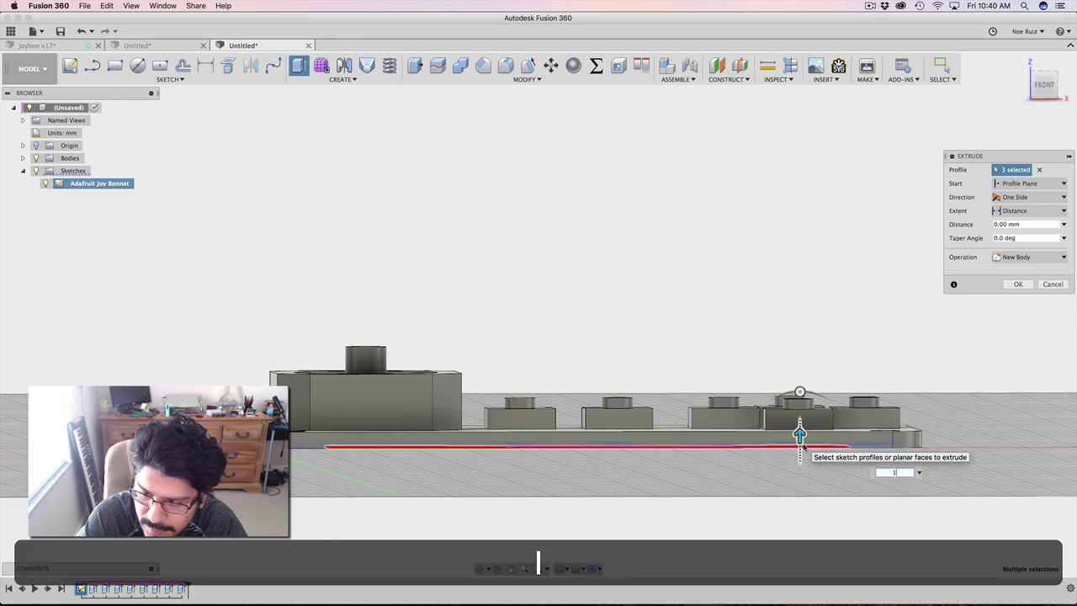
Check the header dimensions in the TextEdit notes, then extrude the header -5 mm from the board's underside as a Join
key("super+Tab")
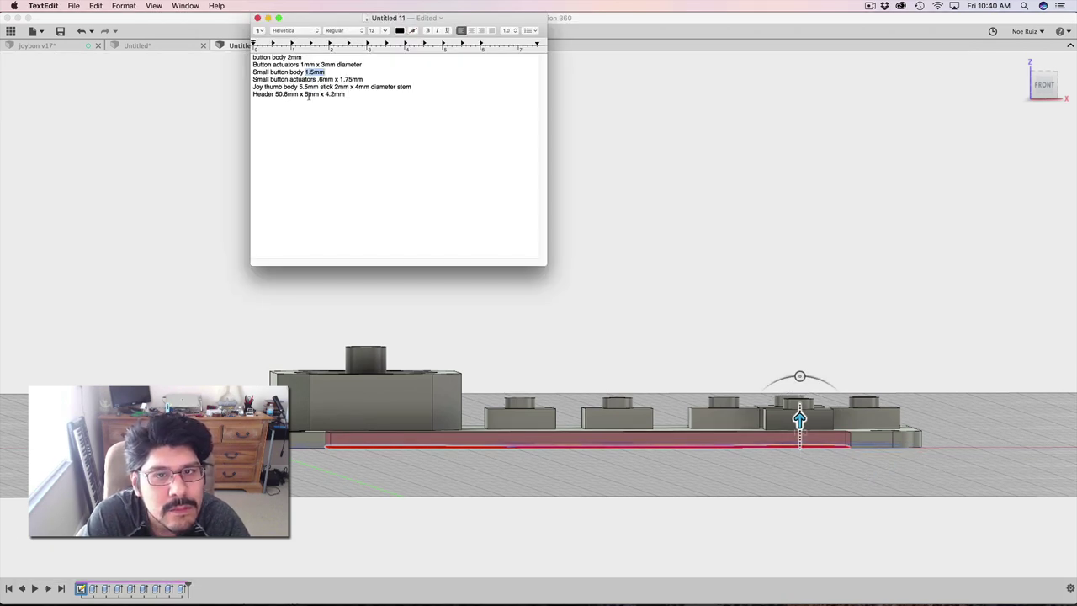
key("super+Tab")
left_click(1040, 91)
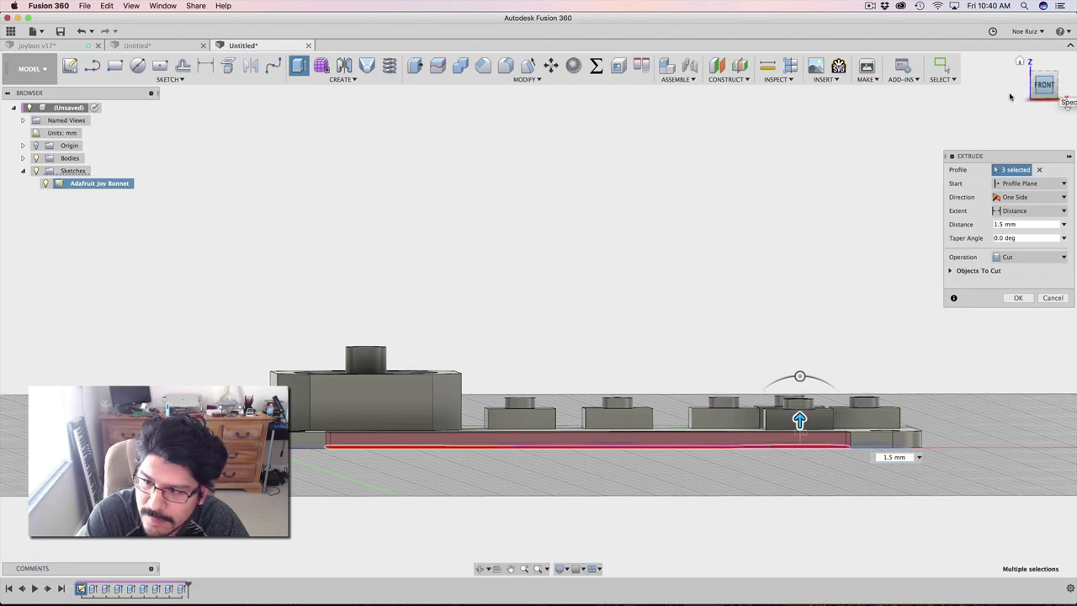
left_click_drag(800, 418, 800, 497)
middle_click_drag(748, 366, 822, 317, "shift")
middle_click_drag(577, 220, 564, 248, "shift")
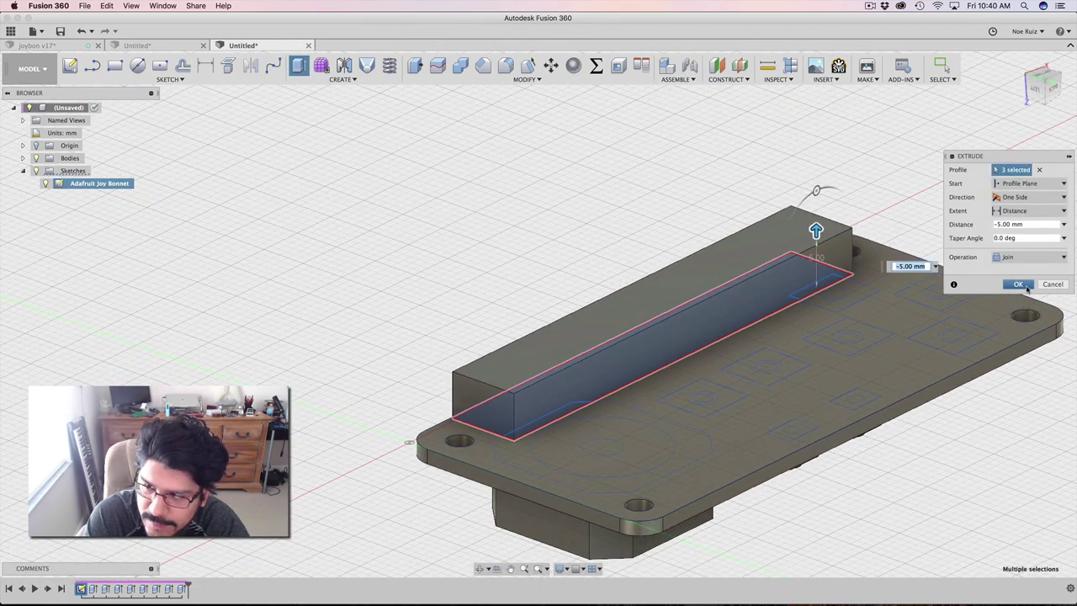
left_click(1018, 285)
Measure the short top edge at the end of the header block and copy its length
scroll(474, 337, "up", 5)
key("super+space")
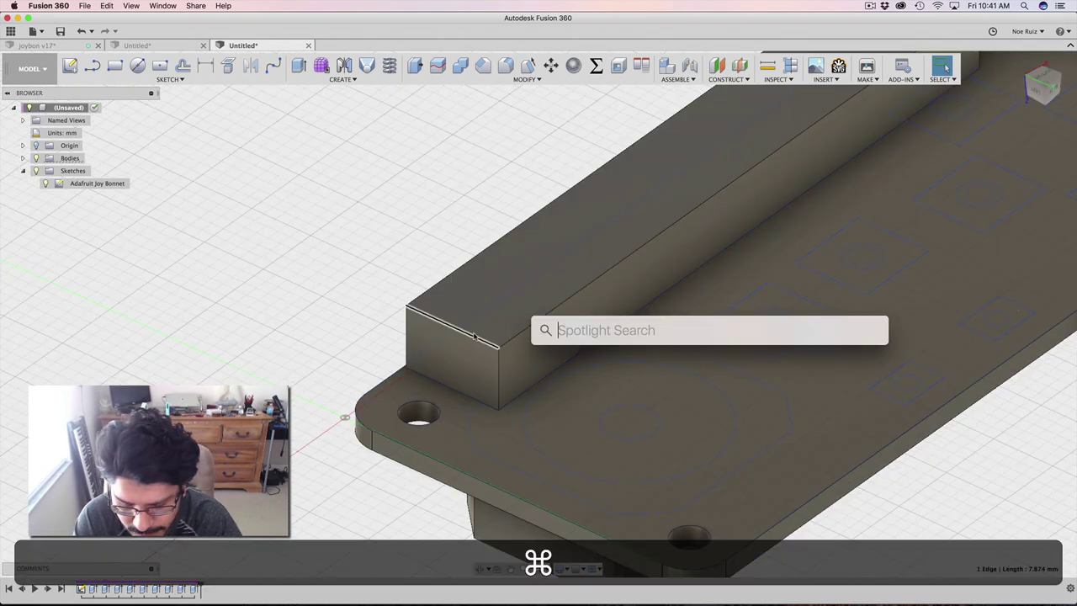
key("Escape")
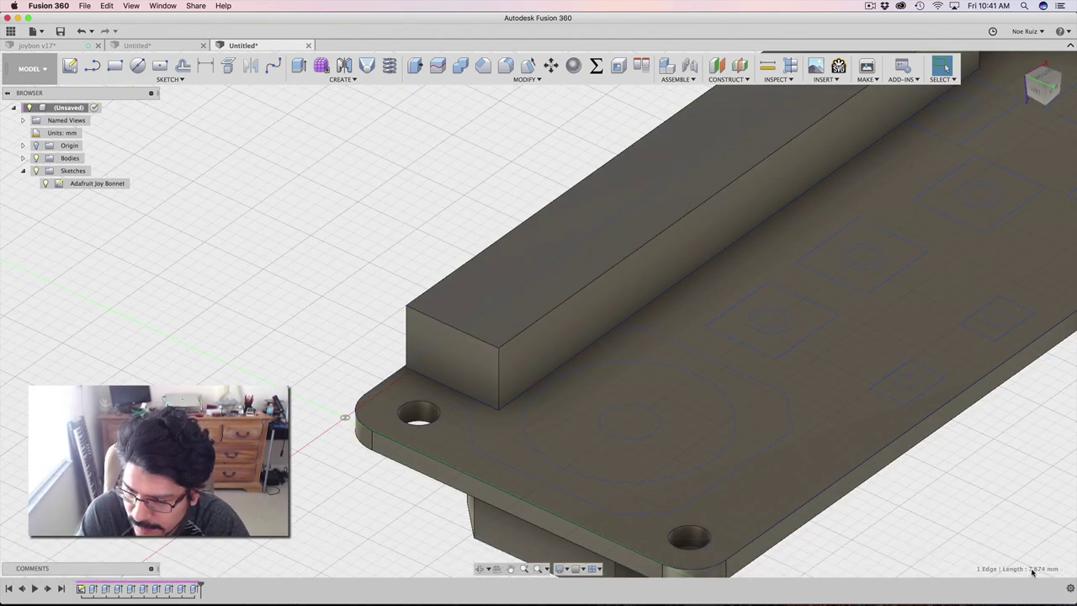
key("i")
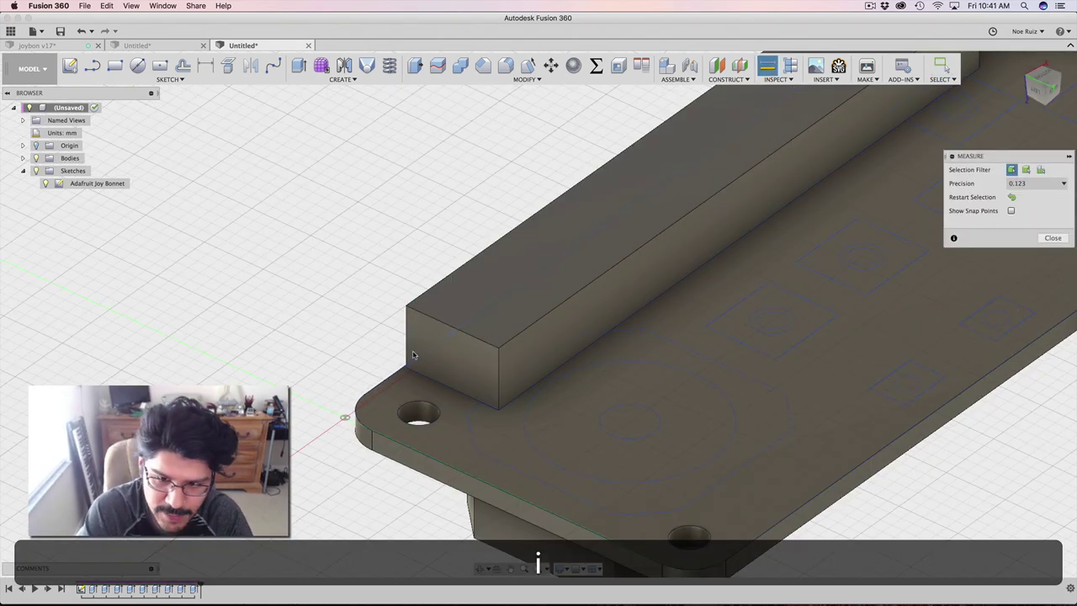
left_click(440, 313)
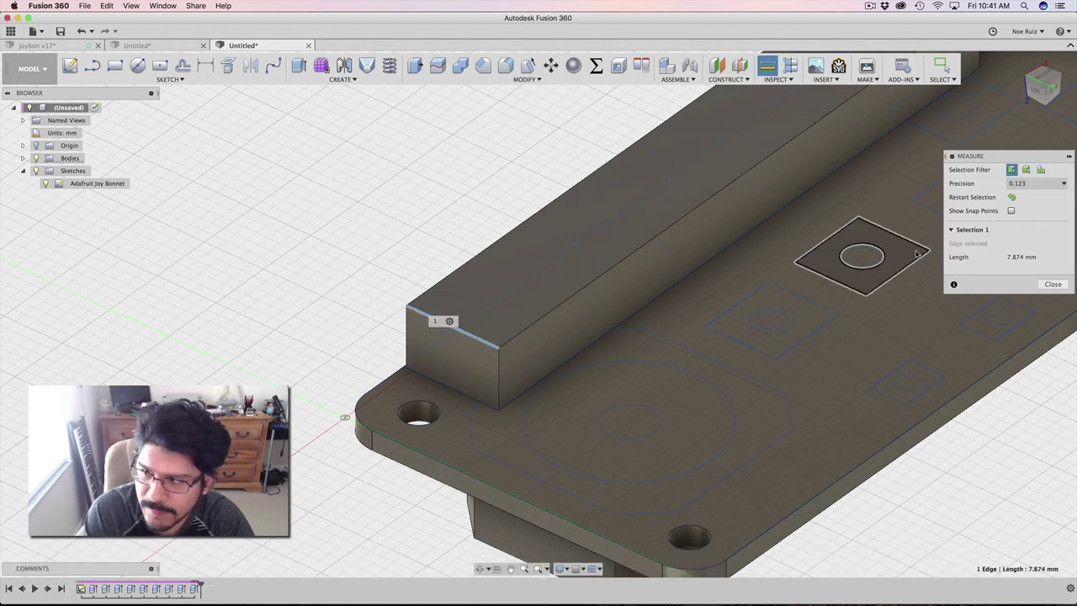
left_click(1019, 257)
key("super+c")
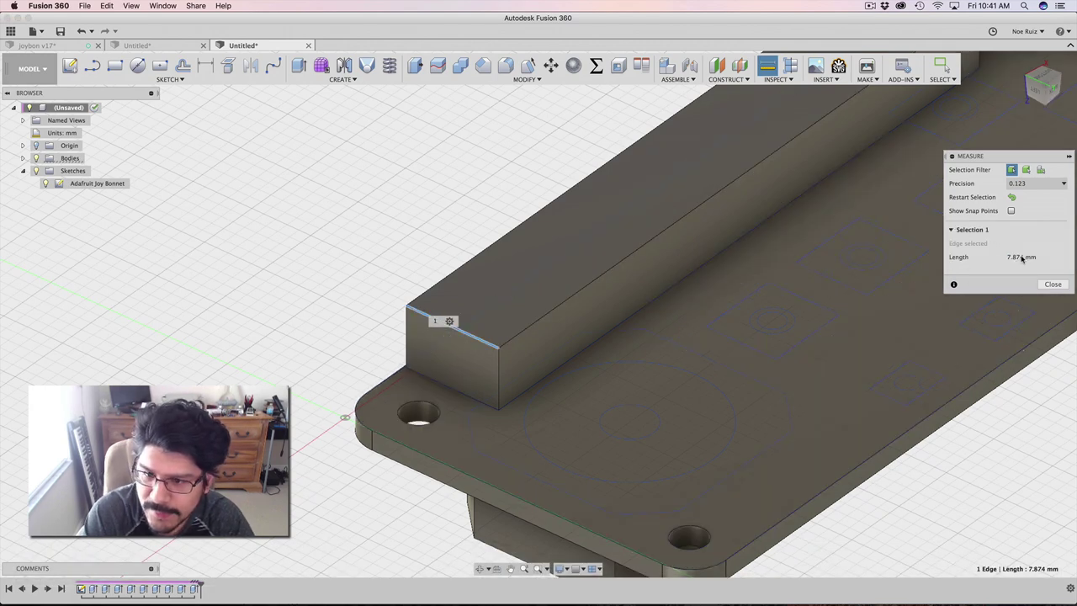
Calculate 7.874 - 5 in Spotlight and copy the result
key("super")
key("super+space")
key("super+v")
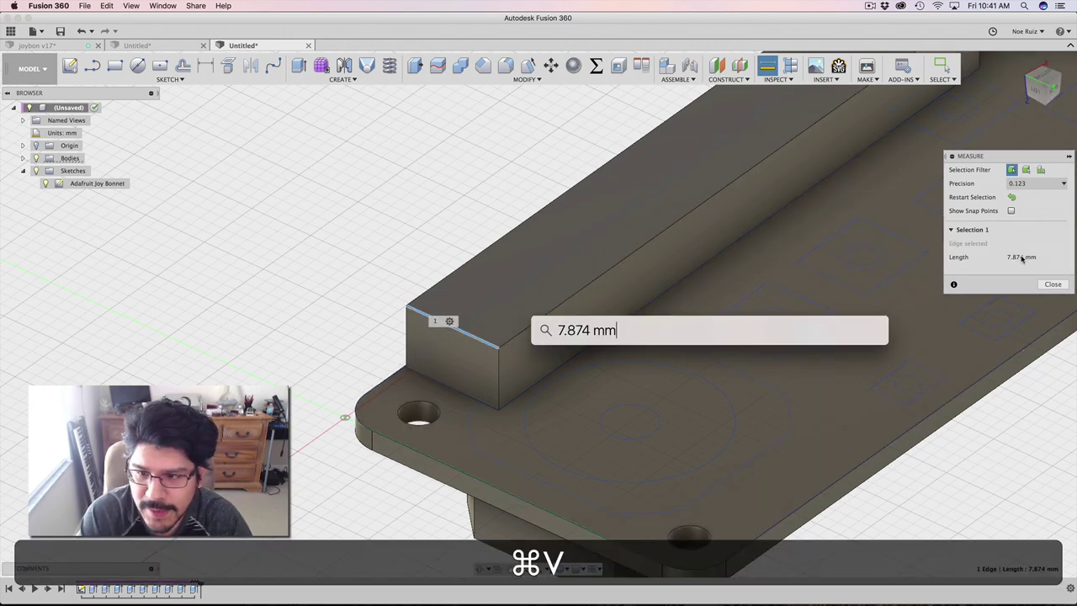
key("BackSpace")
key("BackSpace")
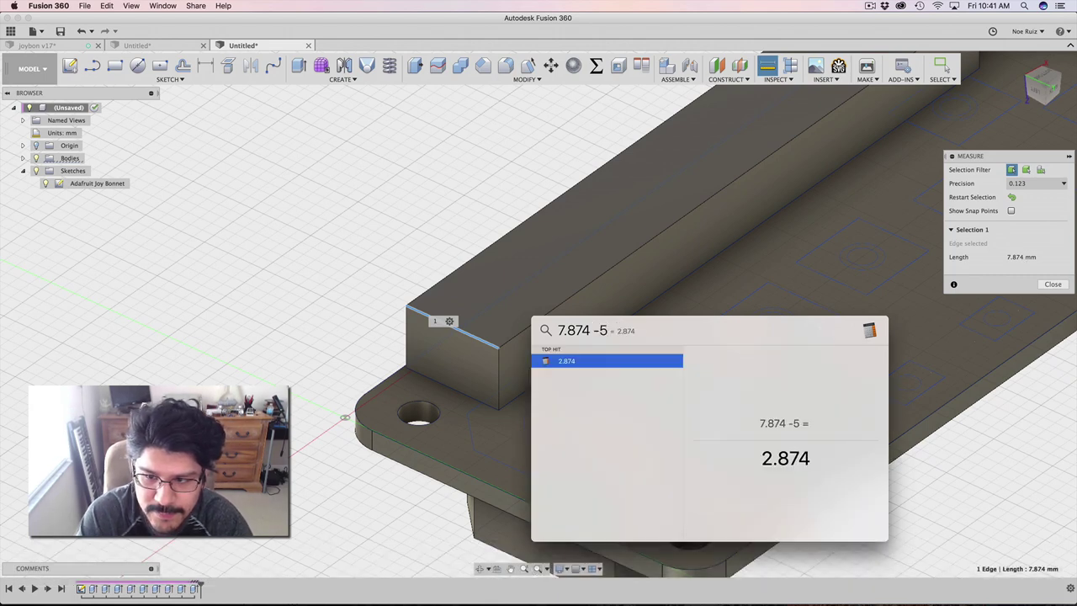
left_click_drag(755, 469, 810, 460)
key("super+c")
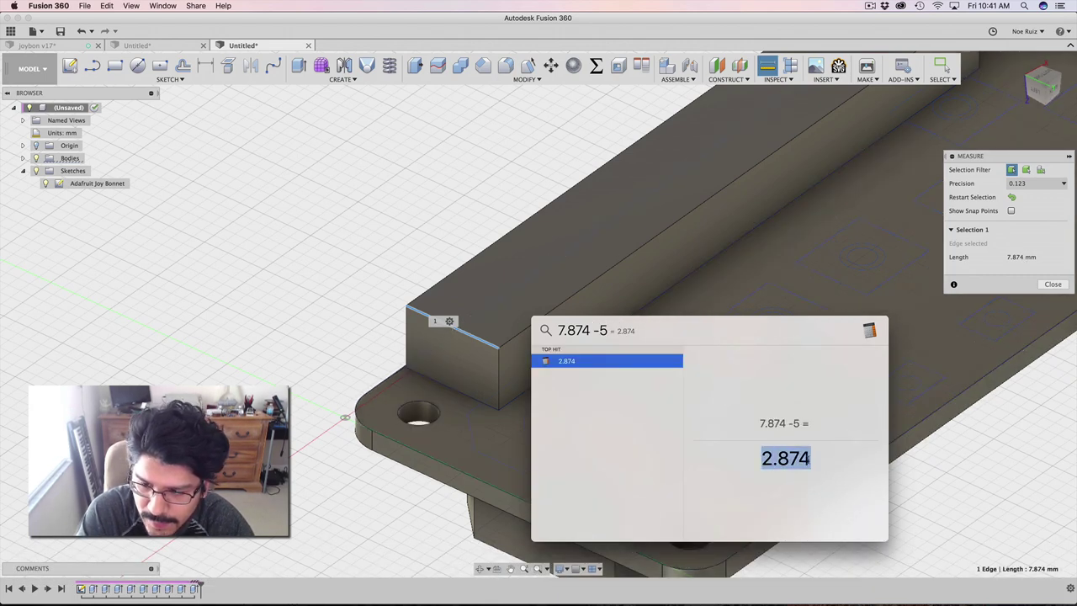
key("super+BackSpace")
key("Escape")
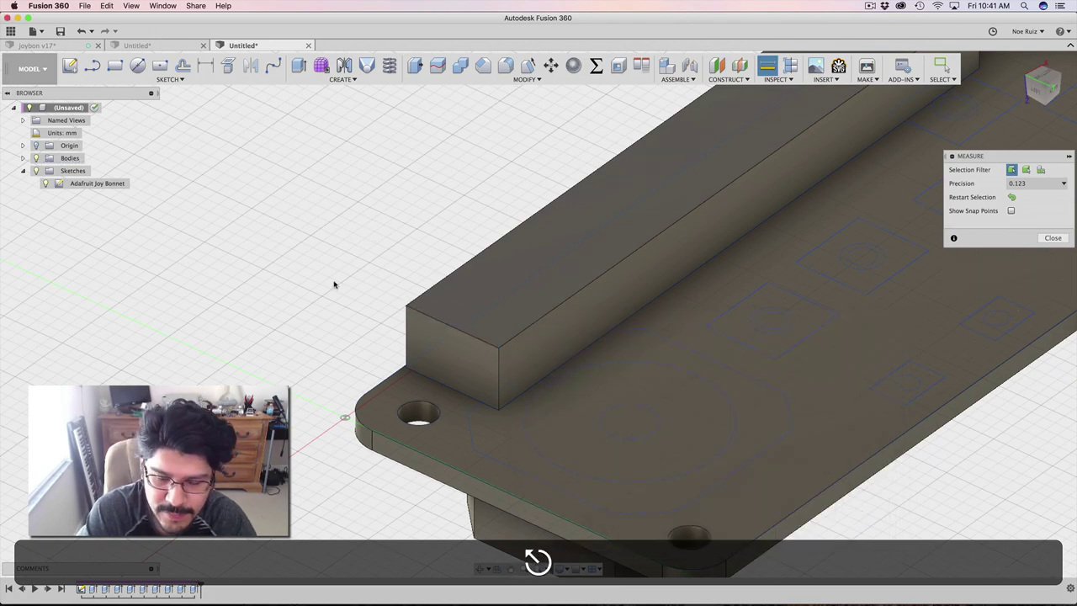
Offset the header block's two long side faces by -2.874/2 mm and check the length of its short top edge
key("shift+q")
left_click(581, 257)
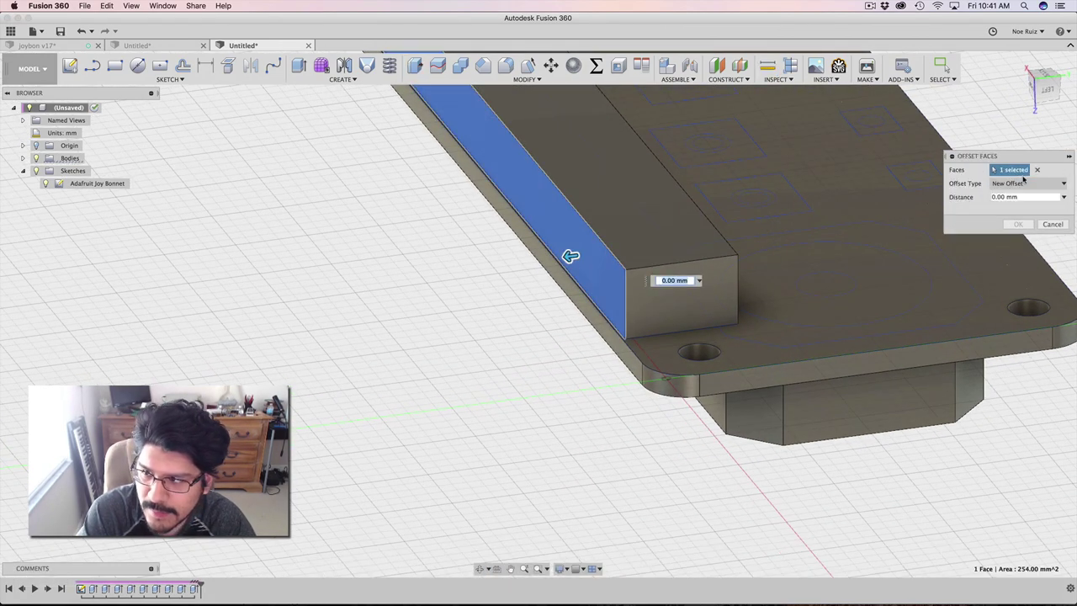
middle_click_drag(580, 272, 488, 250, "shift")
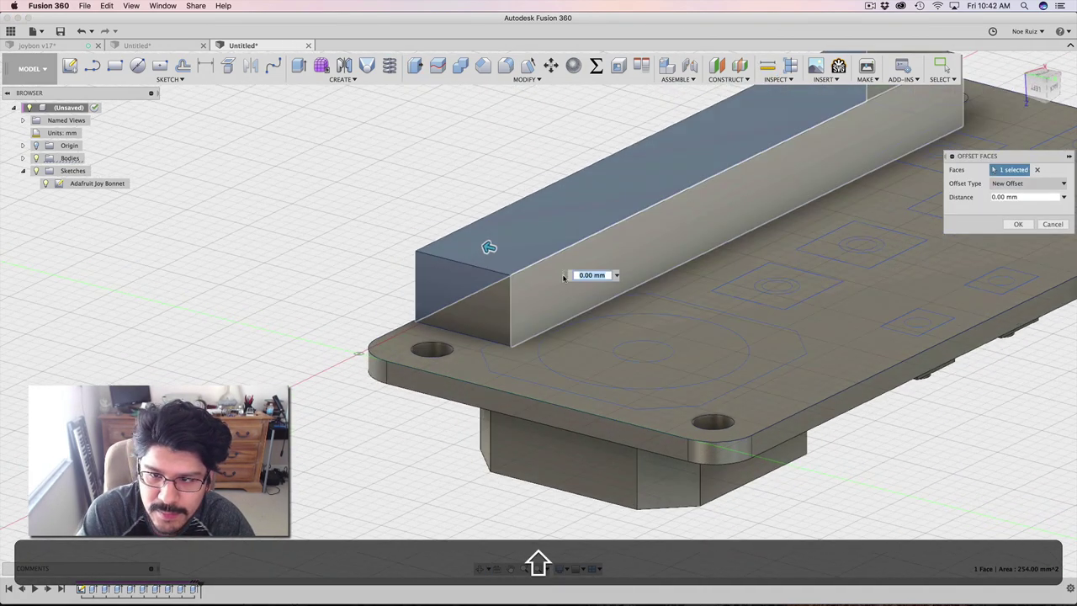
left_click(627, 290, "shift")
key("super+v")
key("super+slash")
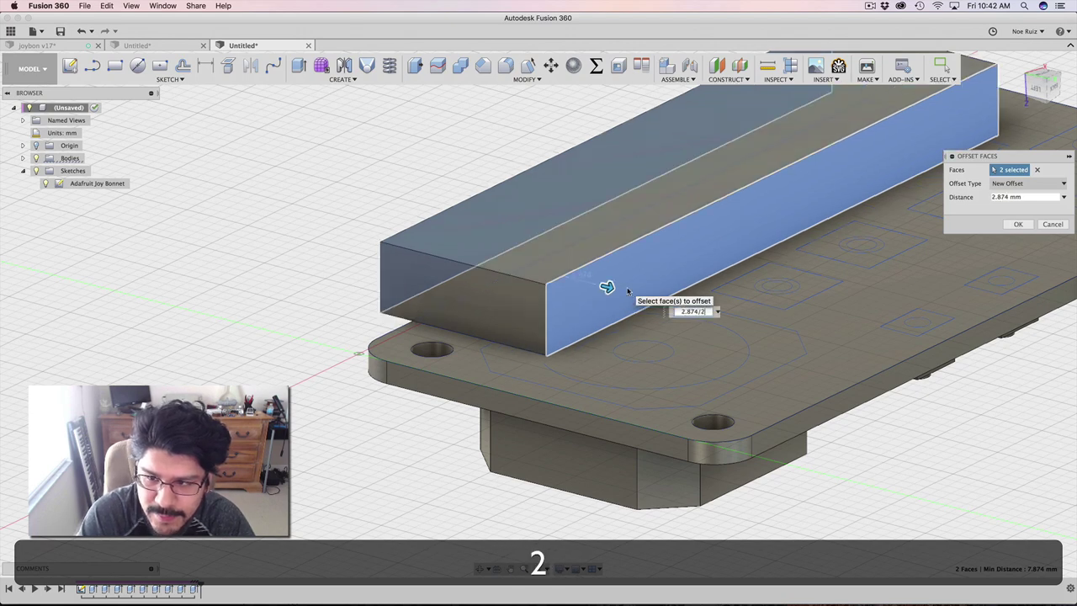
type("2")
key("Left")
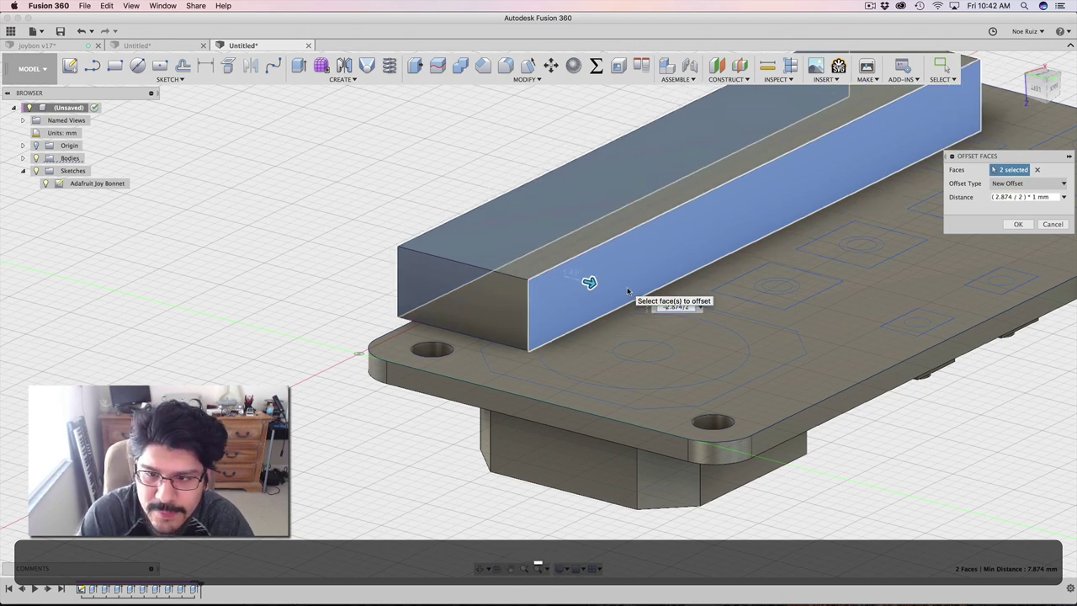
key("Return")
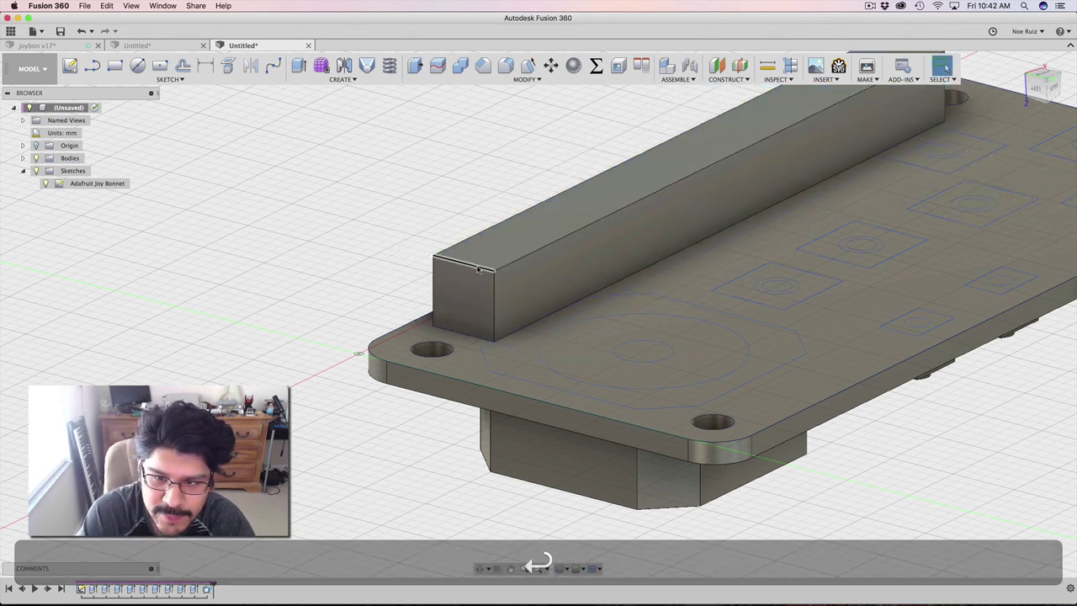
left_click(478, 268)
Measure the distance between the header's outer long side face and the board's adjacent long edge face
scroll(392, 246, "down", 5)
middle_click_drag(428, 197, 623, 292, "shift")
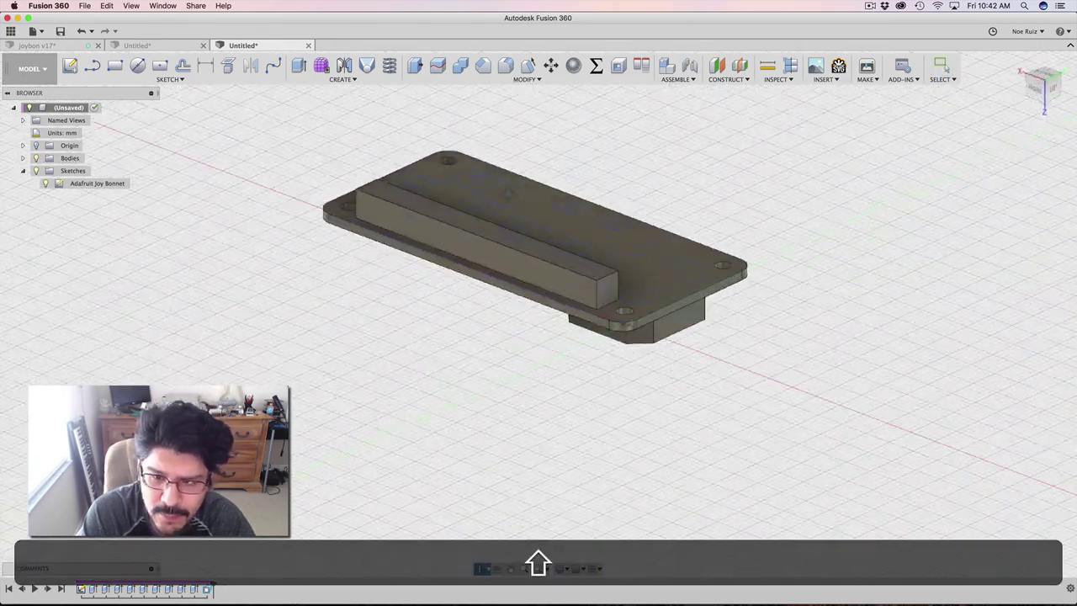
scroll(623, 291, "up", 5)
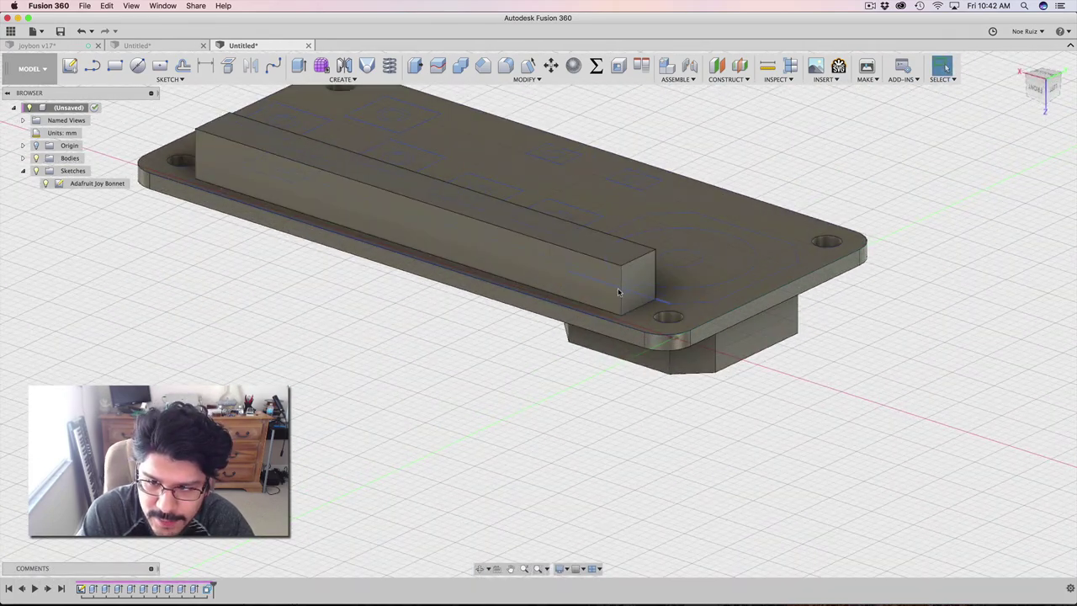
scroll(447, 409, "down", 5)
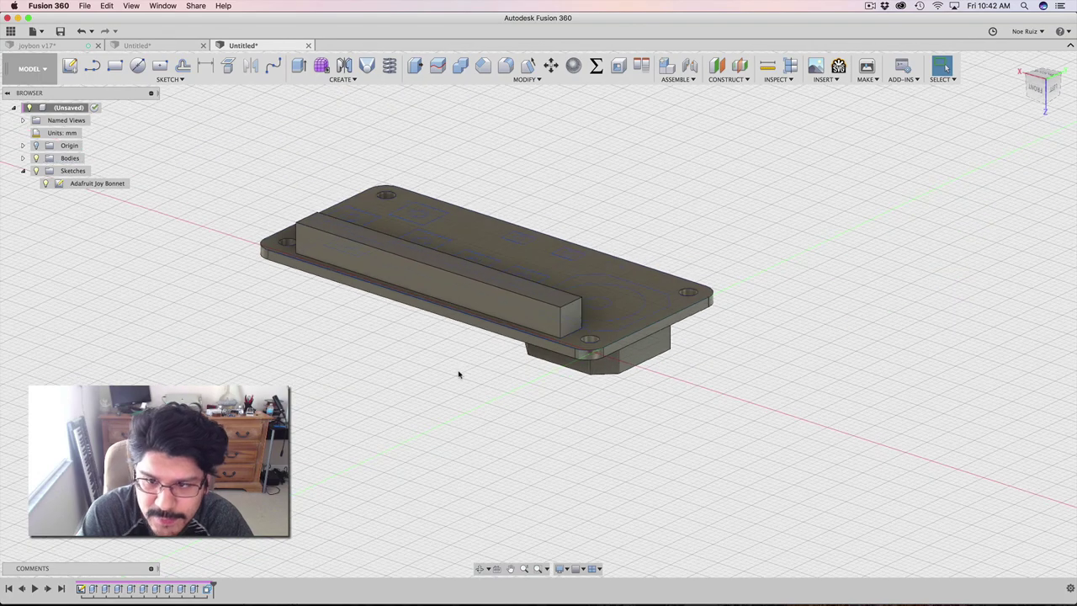
middle_click_drag(457, 373, 539, 396)
scroll(521, 353, "up", 8)
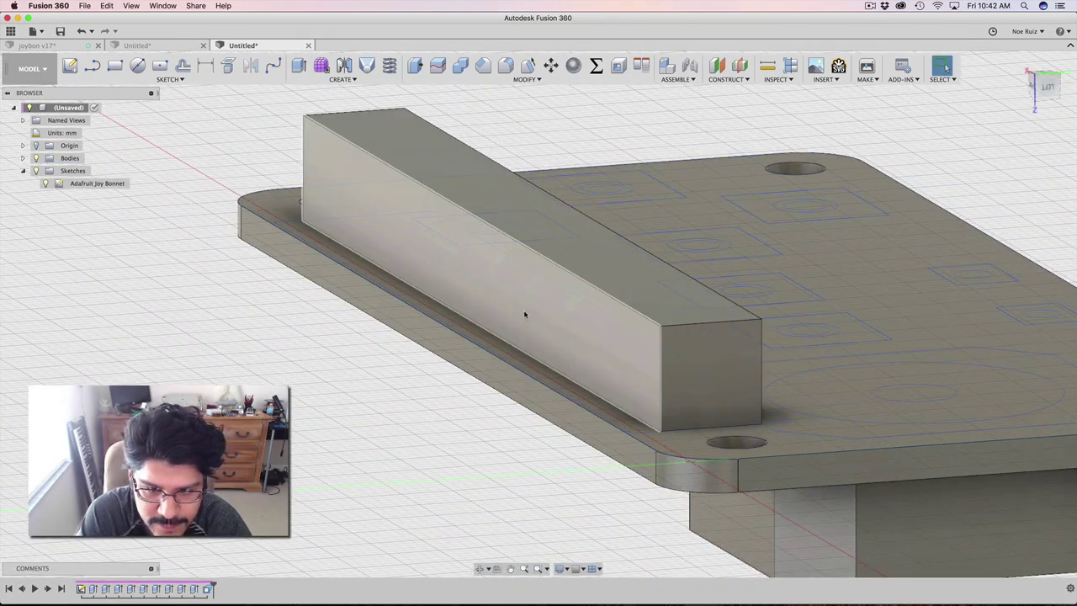
middle_click_drag(523, 308, 510, 296, "shift")
left_click(510, 297)
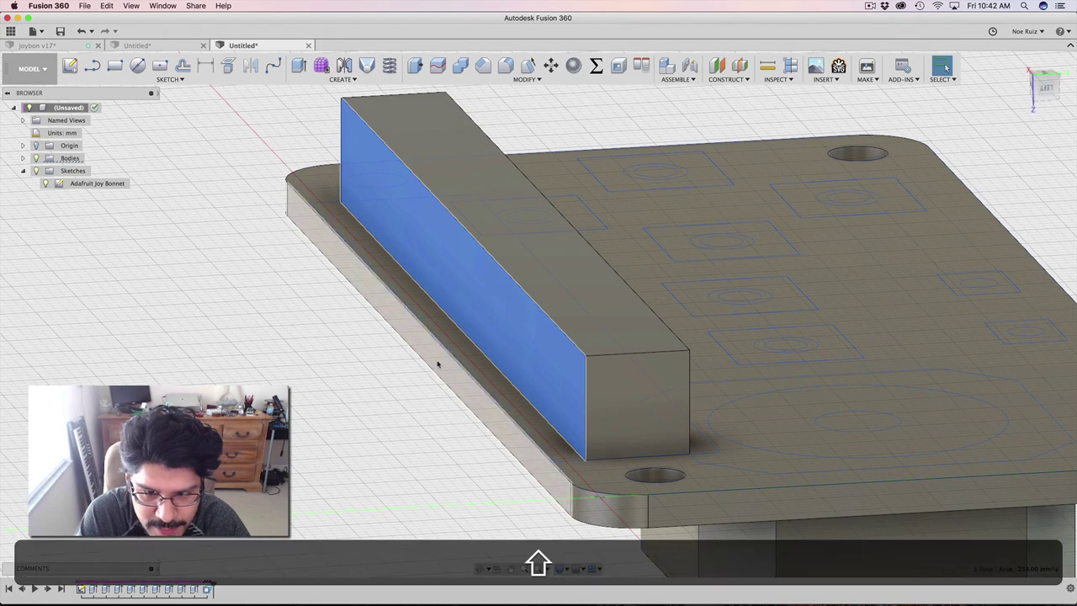
left_click(438, 363, "shift")
scroll(402, 329, "down", 3, "shift")
middle_click_drag(379, 367, 378, 377, "shift")
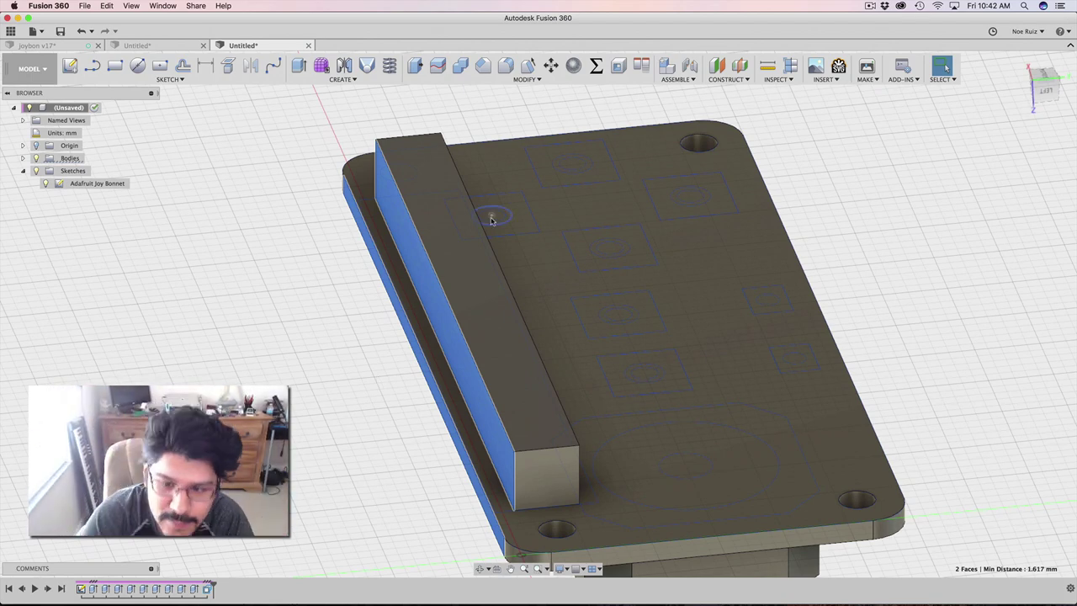
left_click(325, 272)
Hide the Adafruit Joy Bonnet sketch and inspect the finished board with its buttons and joystick
scroll(288, 356, "down", 3)
middle_click_drag(291, 356, 286, 267, "shift")
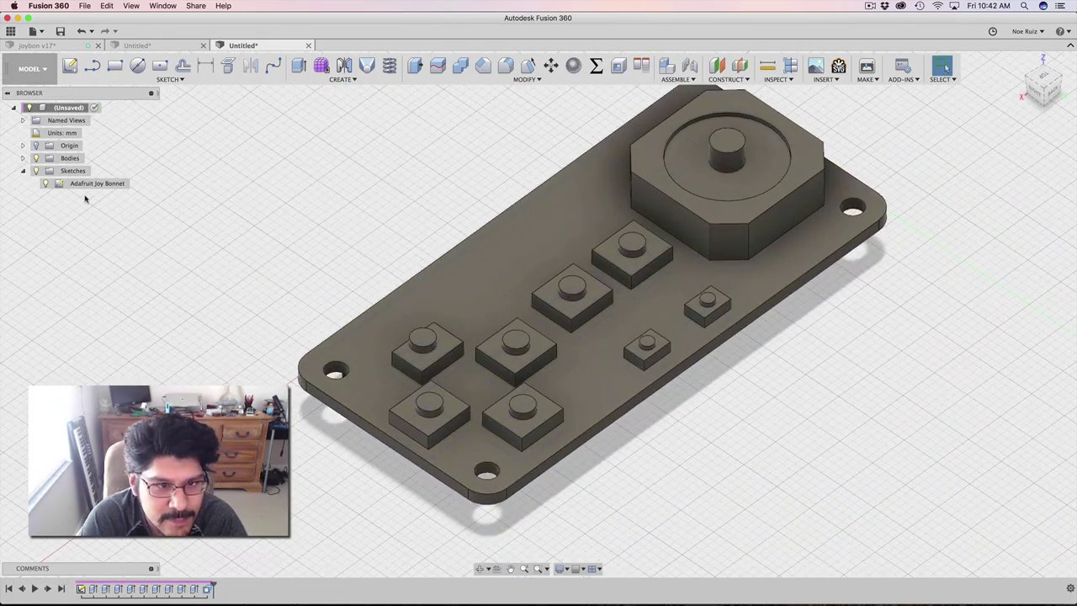
left_click(45, 183)
scroll(527, 200, "down", 3)
mouse_move(424, 219)
middle_mouse_down("shift")
mouse_move(472, 255)
mouse_move(563, 216)
middle_mouse_up("shift")
scroll(486, 325, "up", 3)
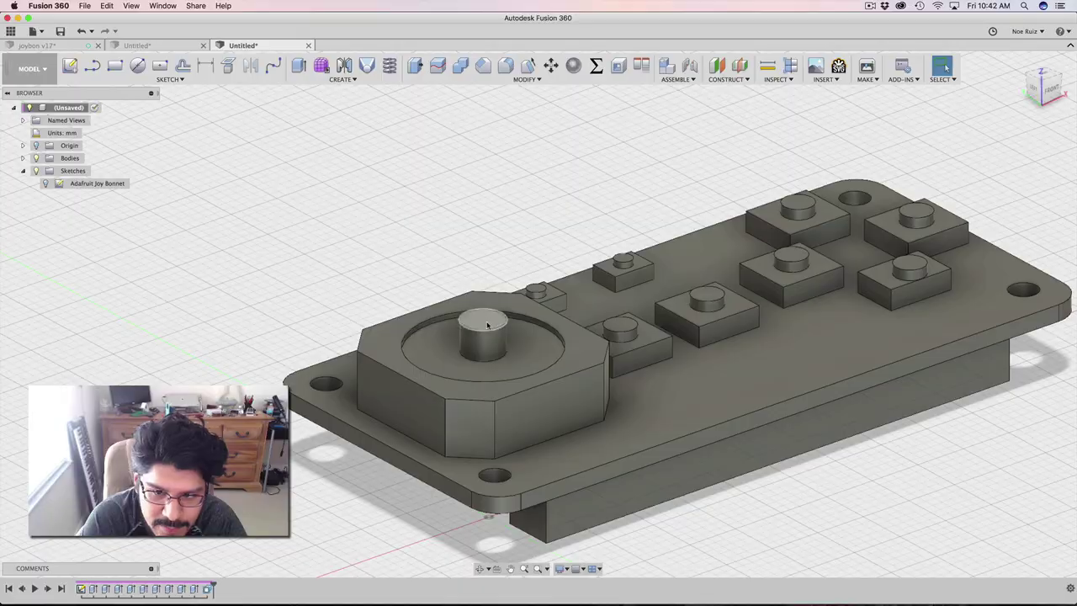
left_click(487, 325)
scroll(430, 267, "down", 3)
middle_click_drag(438, 246, 388, 285, "shift")
Start saving the design and set its location to the Parts folder in Adafruit Projects > master
key("super+s")
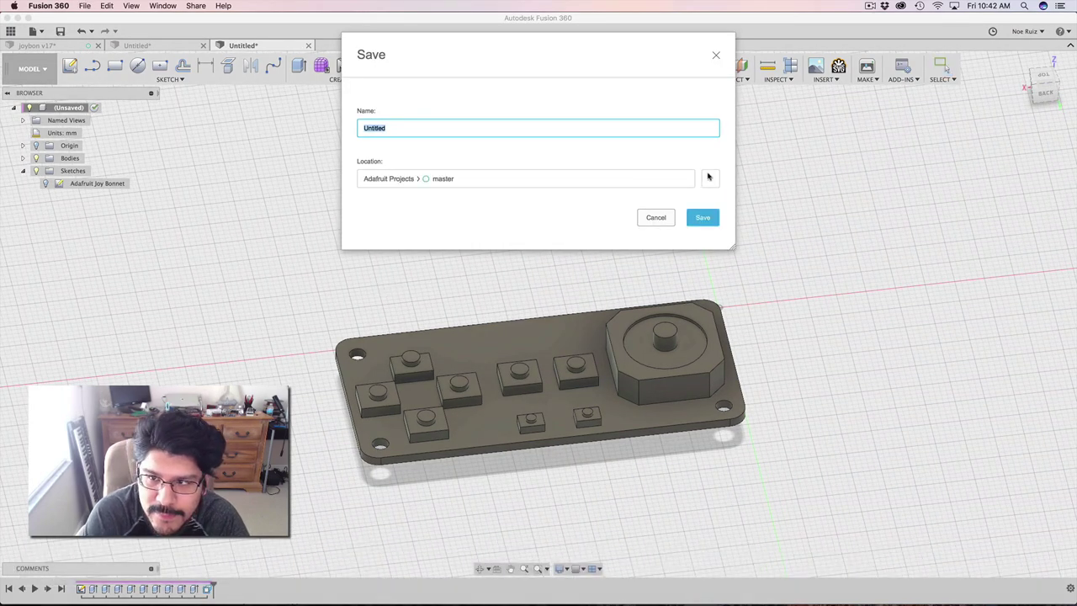
left_click(711, 178)
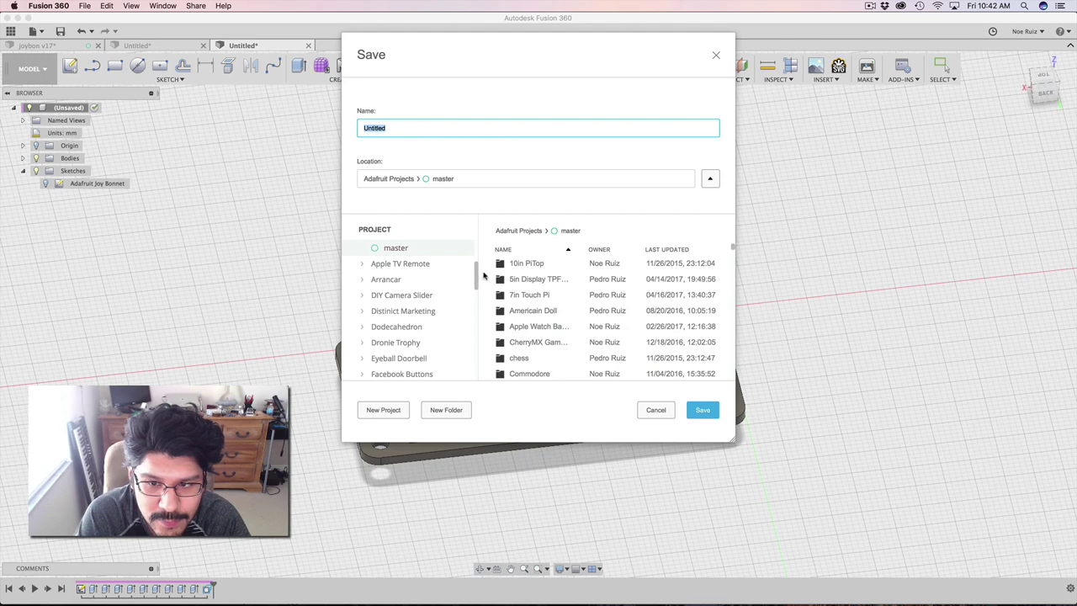
scroll(520, 310, "down", 3)
scroll(532, 303, "up", 3)
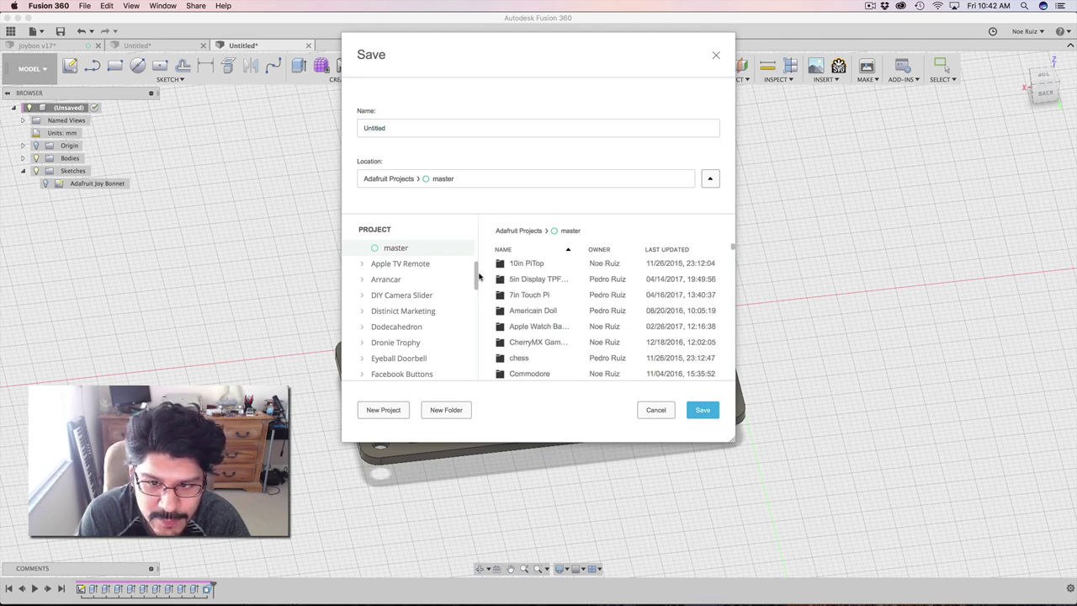
mouse_move(479, 276)
left_mouse_down()
mouse_move(477, 291)
mouse_move(473, 242)
mouse_move(473, 263)
left_mouse_up()
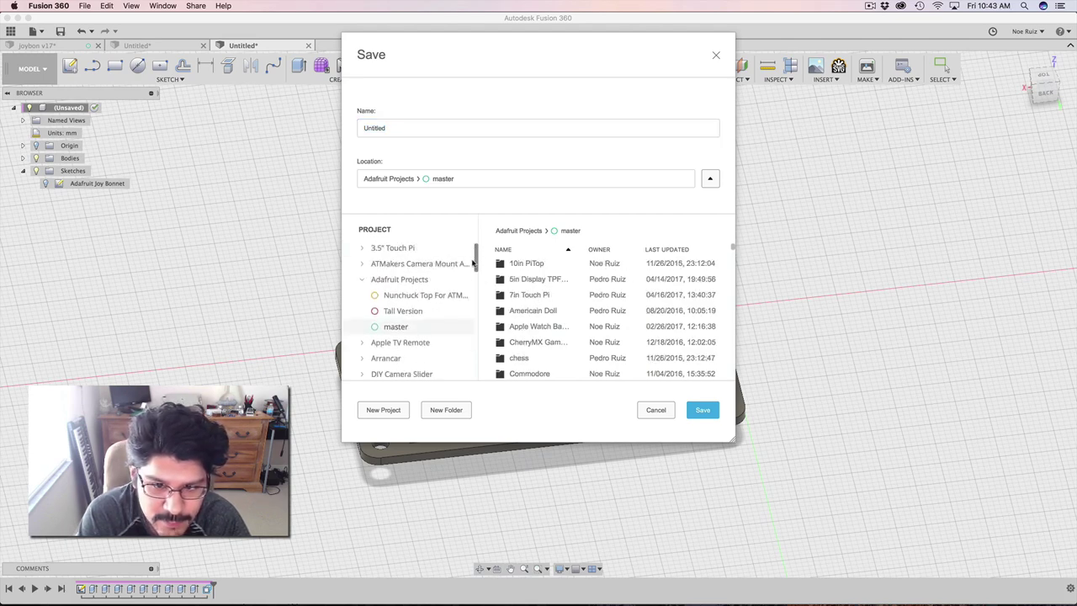
scroll(520, 305, "down", 15)
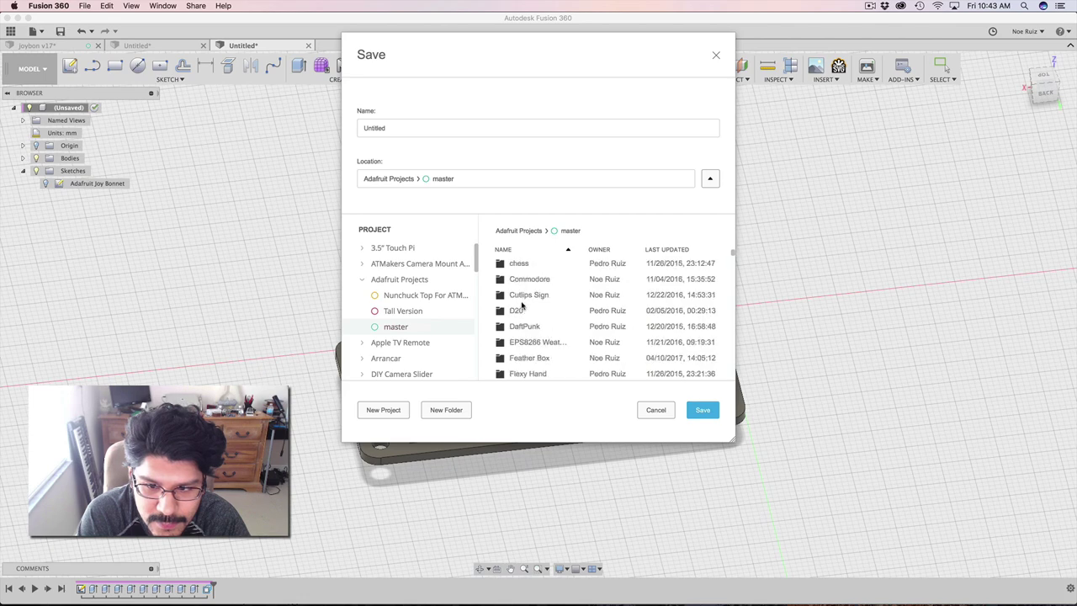
scroll(528, 307, "up", 3)
double_click(520, 310)
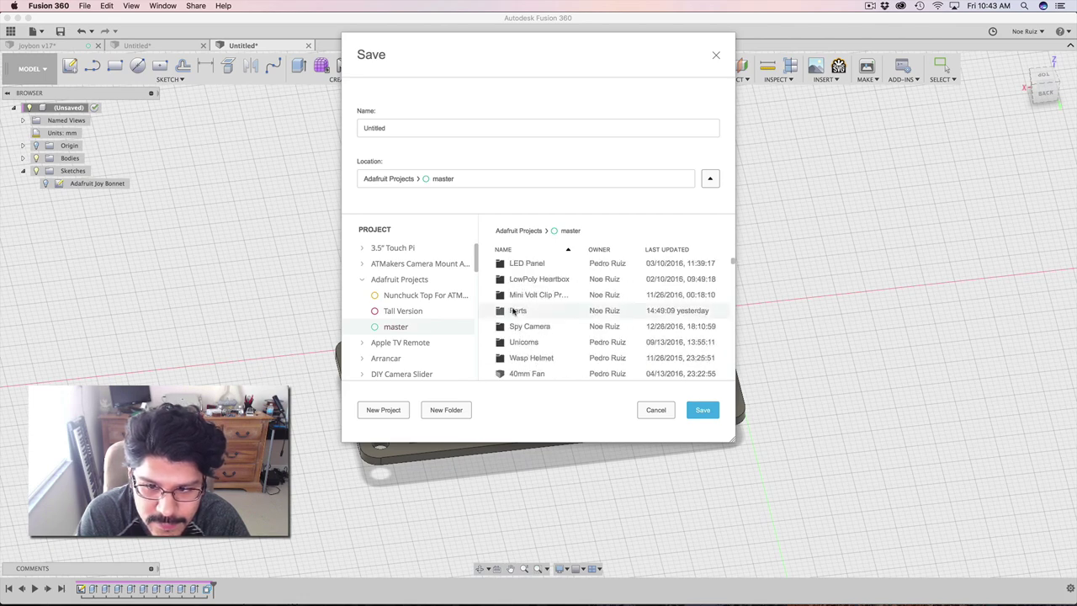
Name the design Joy Bonnet and save it
left_click(401, 124)
key("super+a")
type("J")
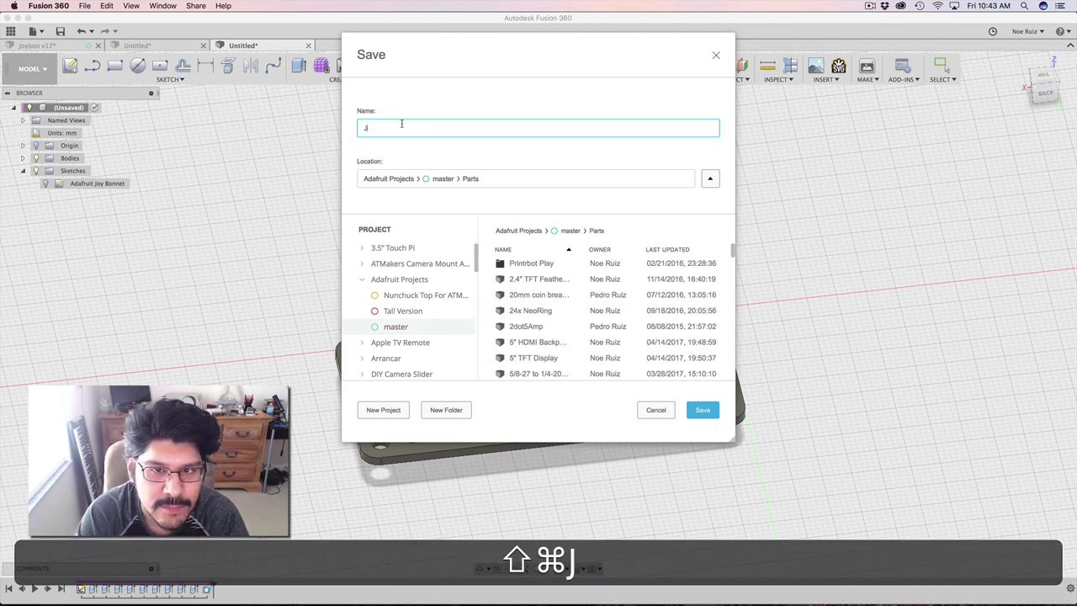
type("oy Bonnet")
key("Return")
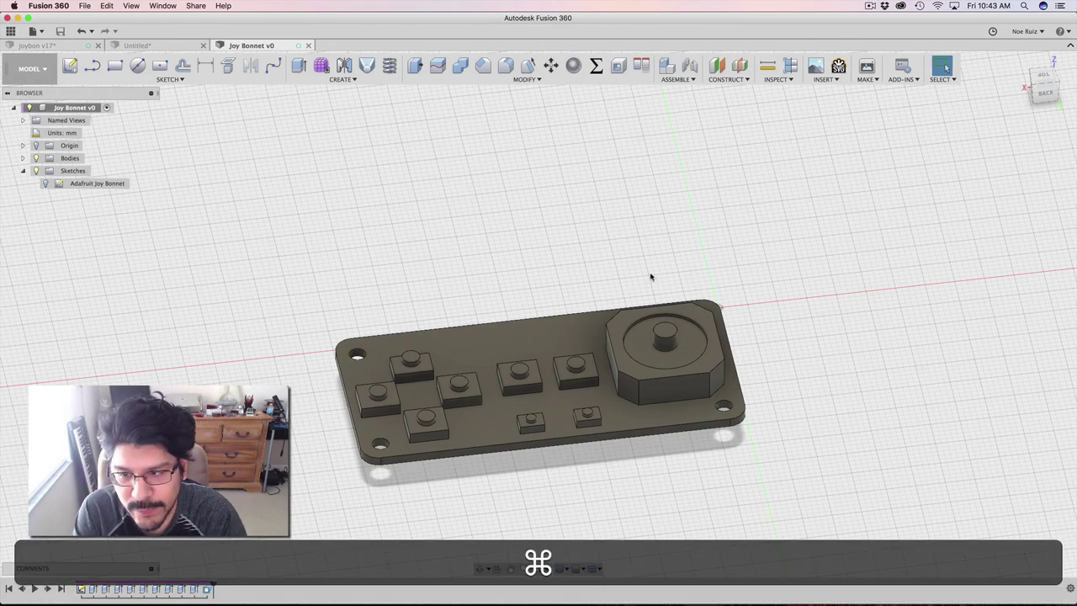
Switch to EAGLE, examine the Joy Bonnet board layout, and return to Fusion 360
key("super+Tab")
key("super+Tab")
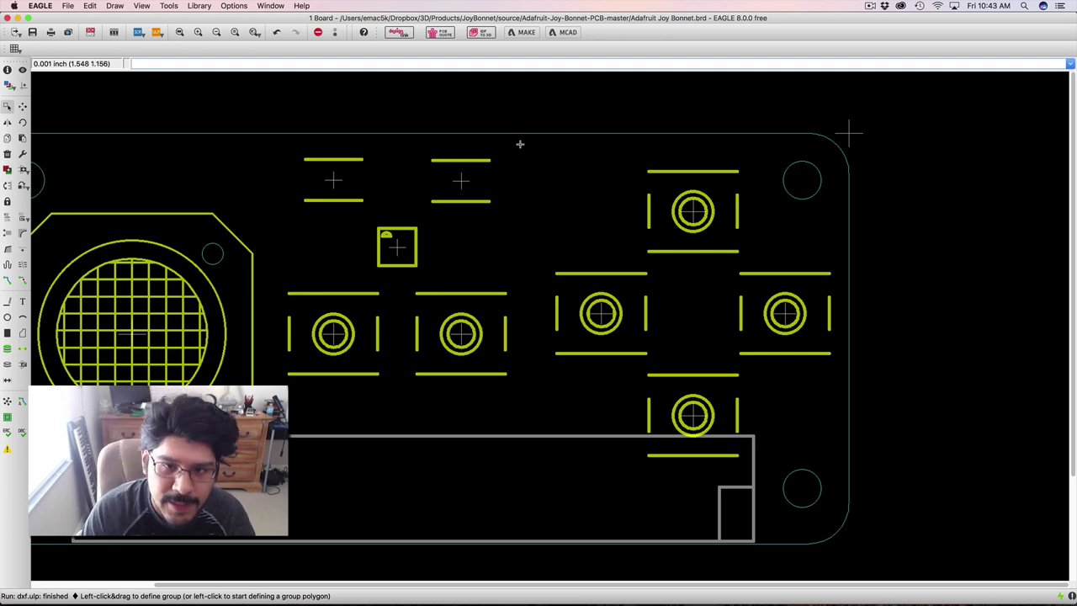
scroll(456, 230, "up", 1)
scroll(456, 231, "down", 5, "super")
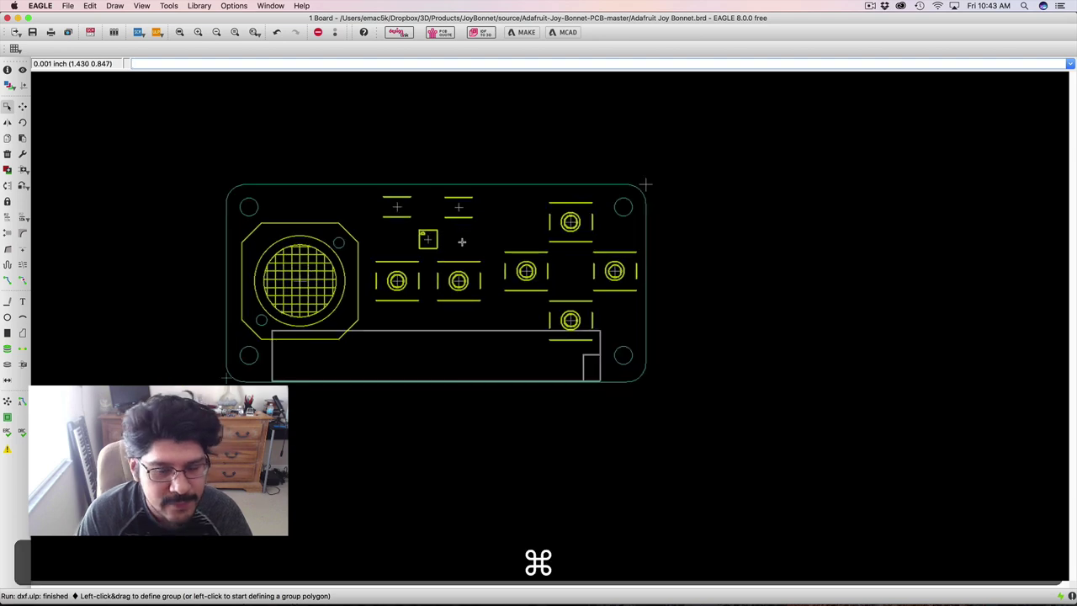
scroll(519, 293, "down", 2)
scroll(519, 293, "up", 5)
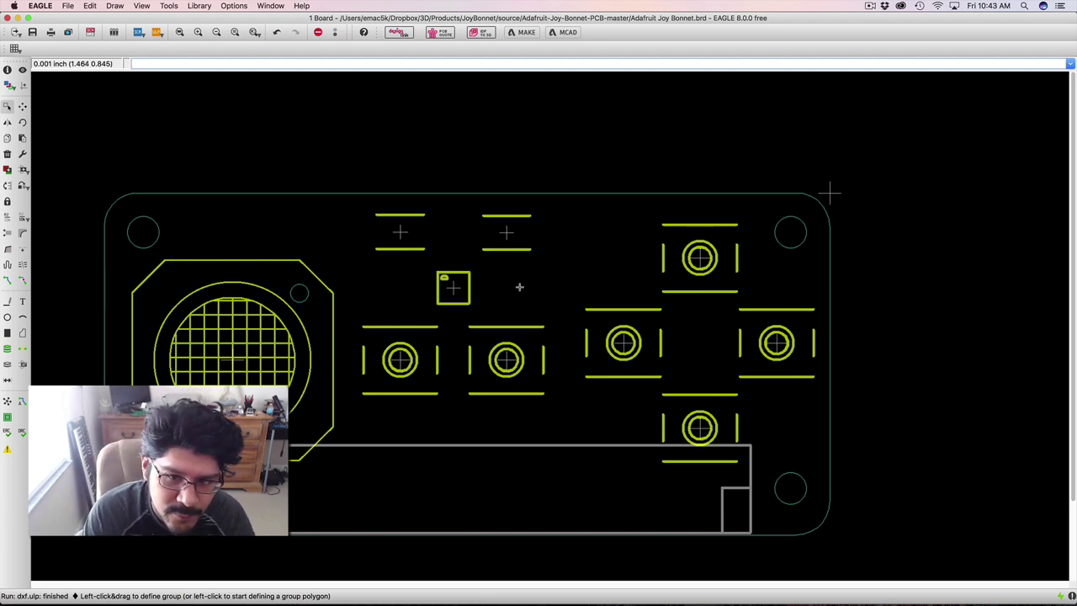
key("super+Tab")
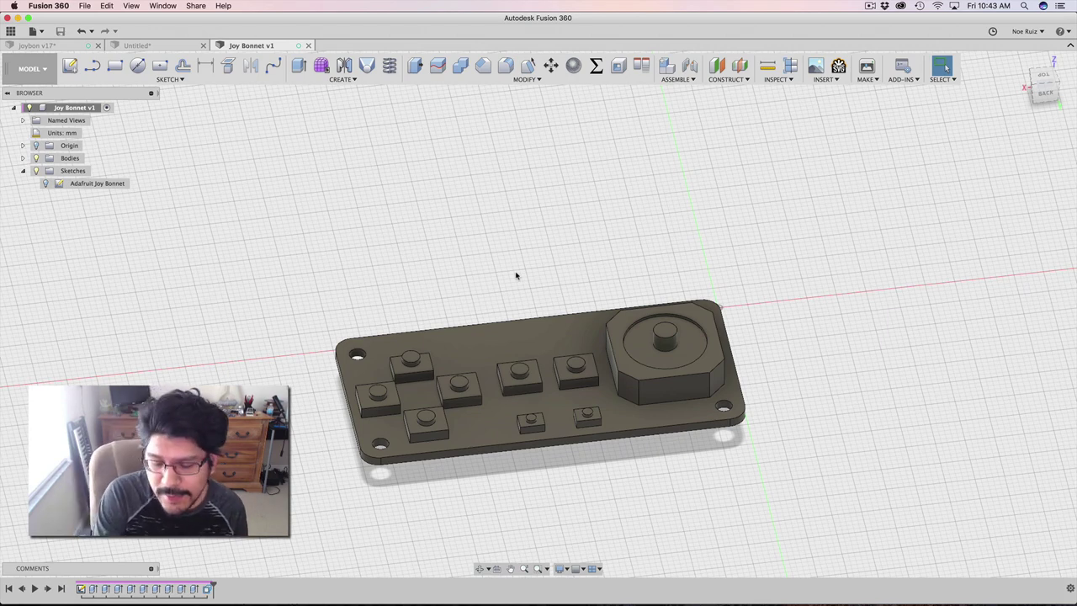
Switch to Chrome, go back to the Joy Bonnet guide's Downloads page, and view the Adafruit Joy Bonnet for Raspberry Pi product page
key("super+Tab")
key("super+Tab")
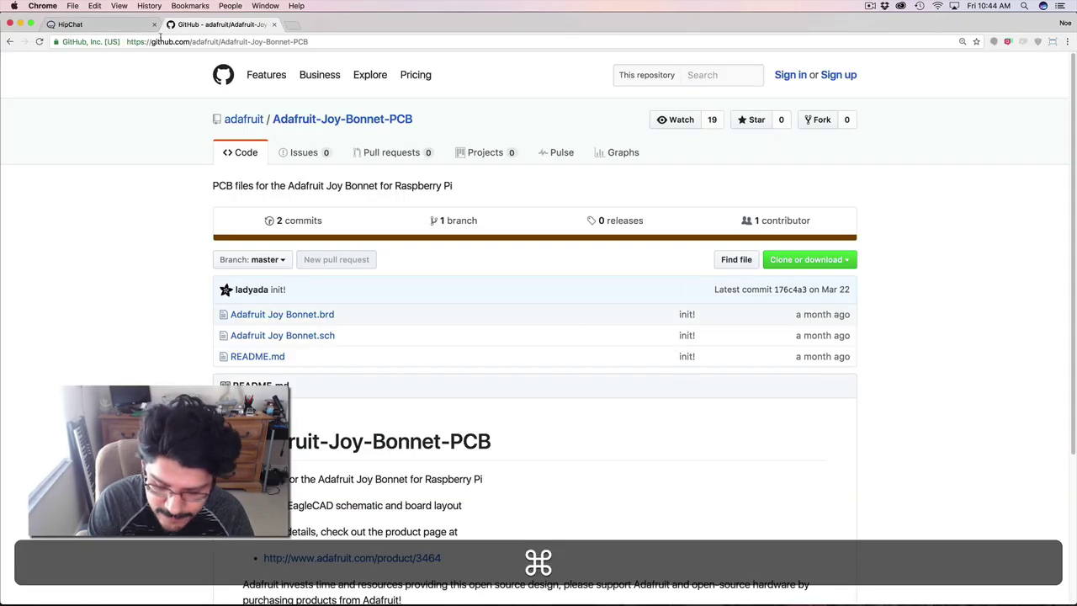
key("super+bracketleft")
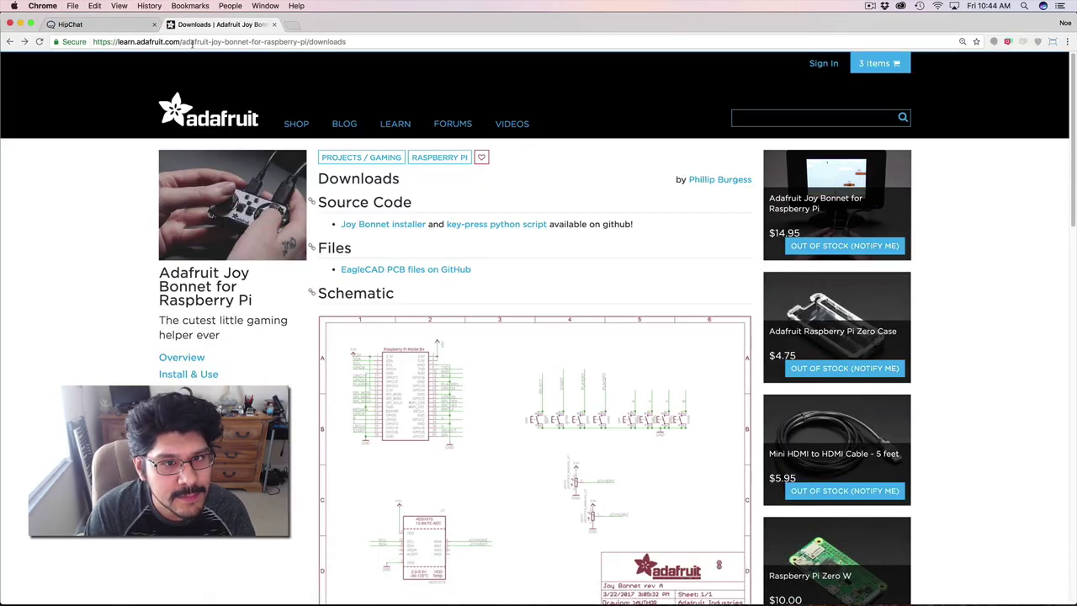
left_click(803, 181)
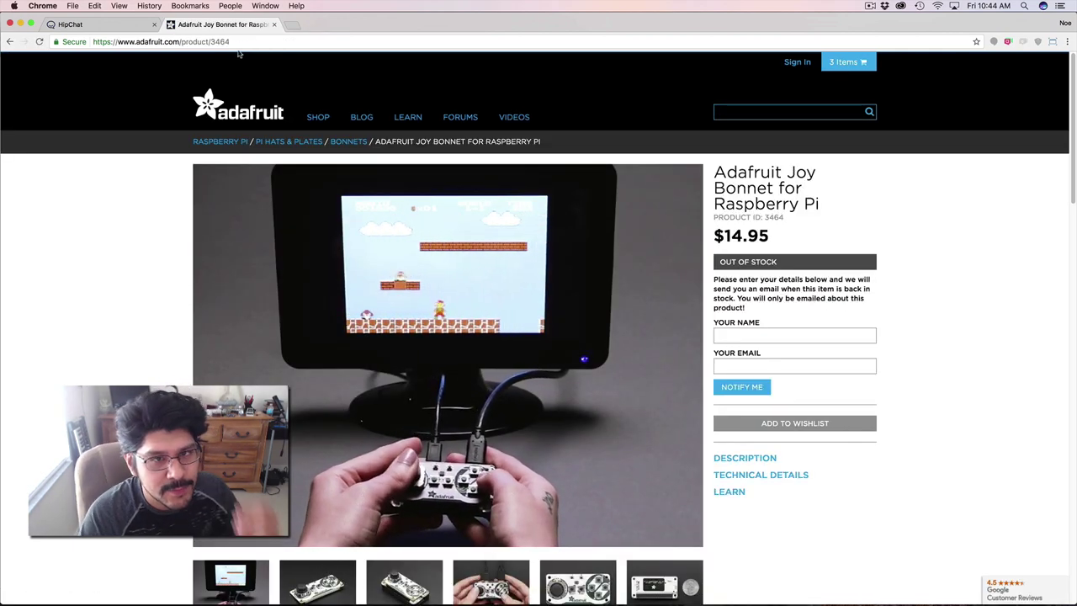
left_click(235, 44)
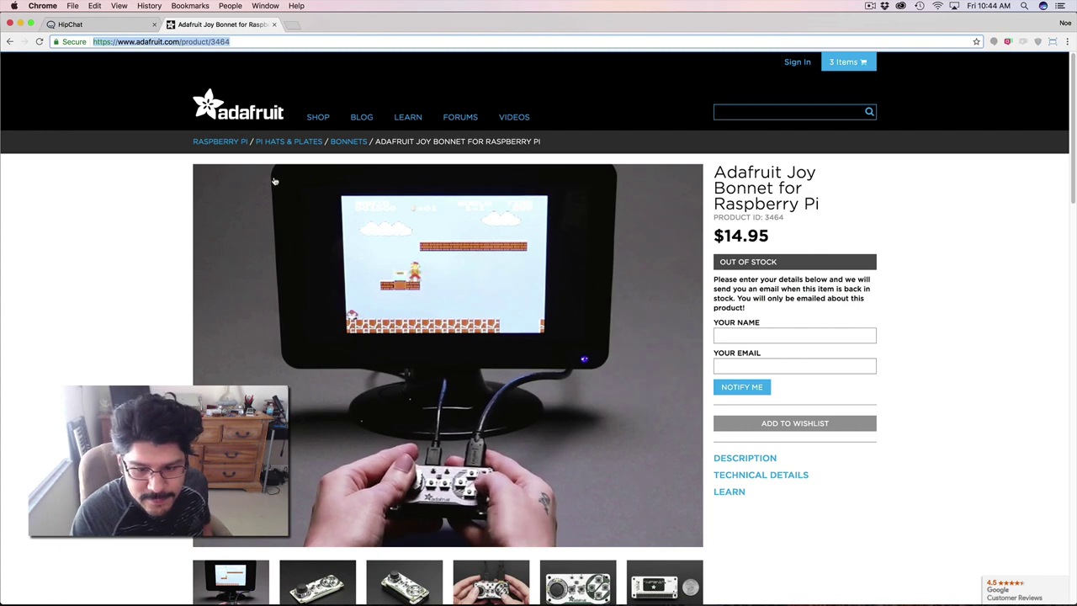
scroll(295, 310, "down", 2)
key("Return")
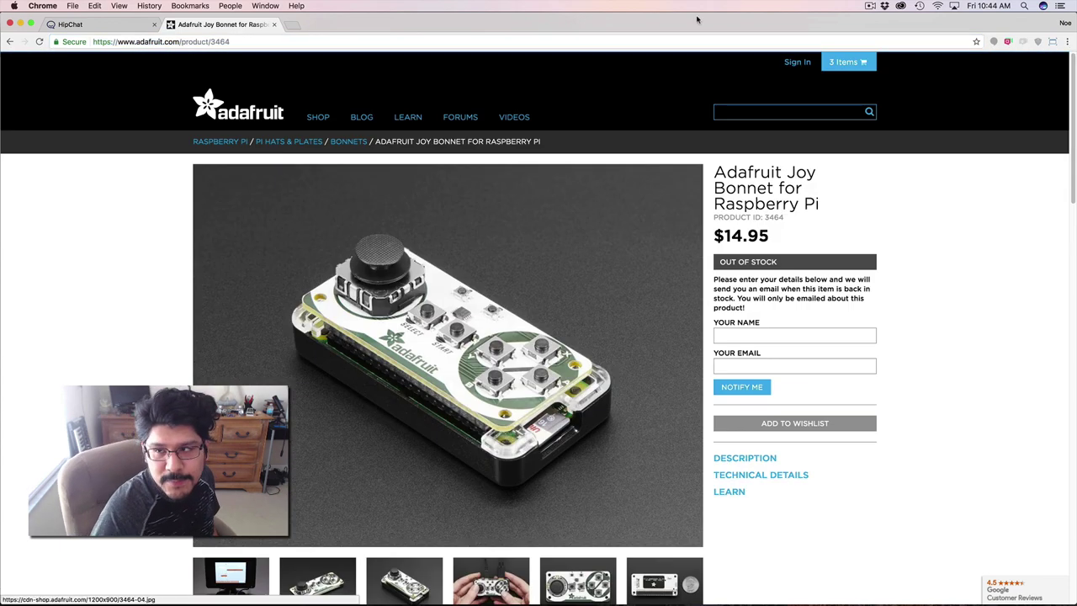